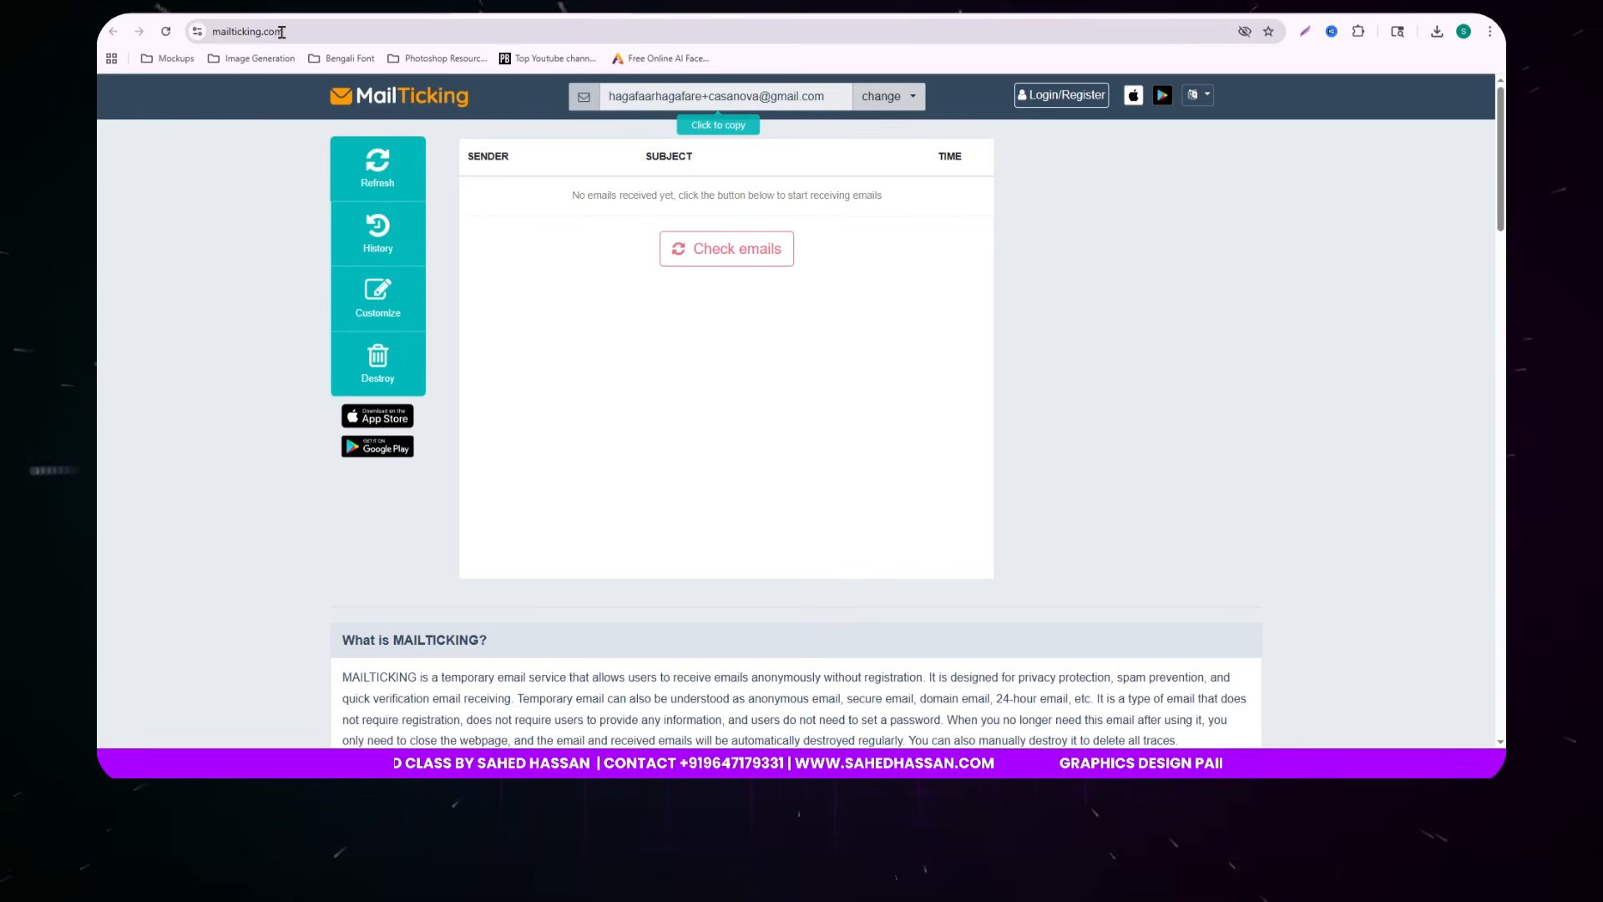
Copy the temporary MailTicking email address and return to the myAIwear sign-up tab
click(836, 95)
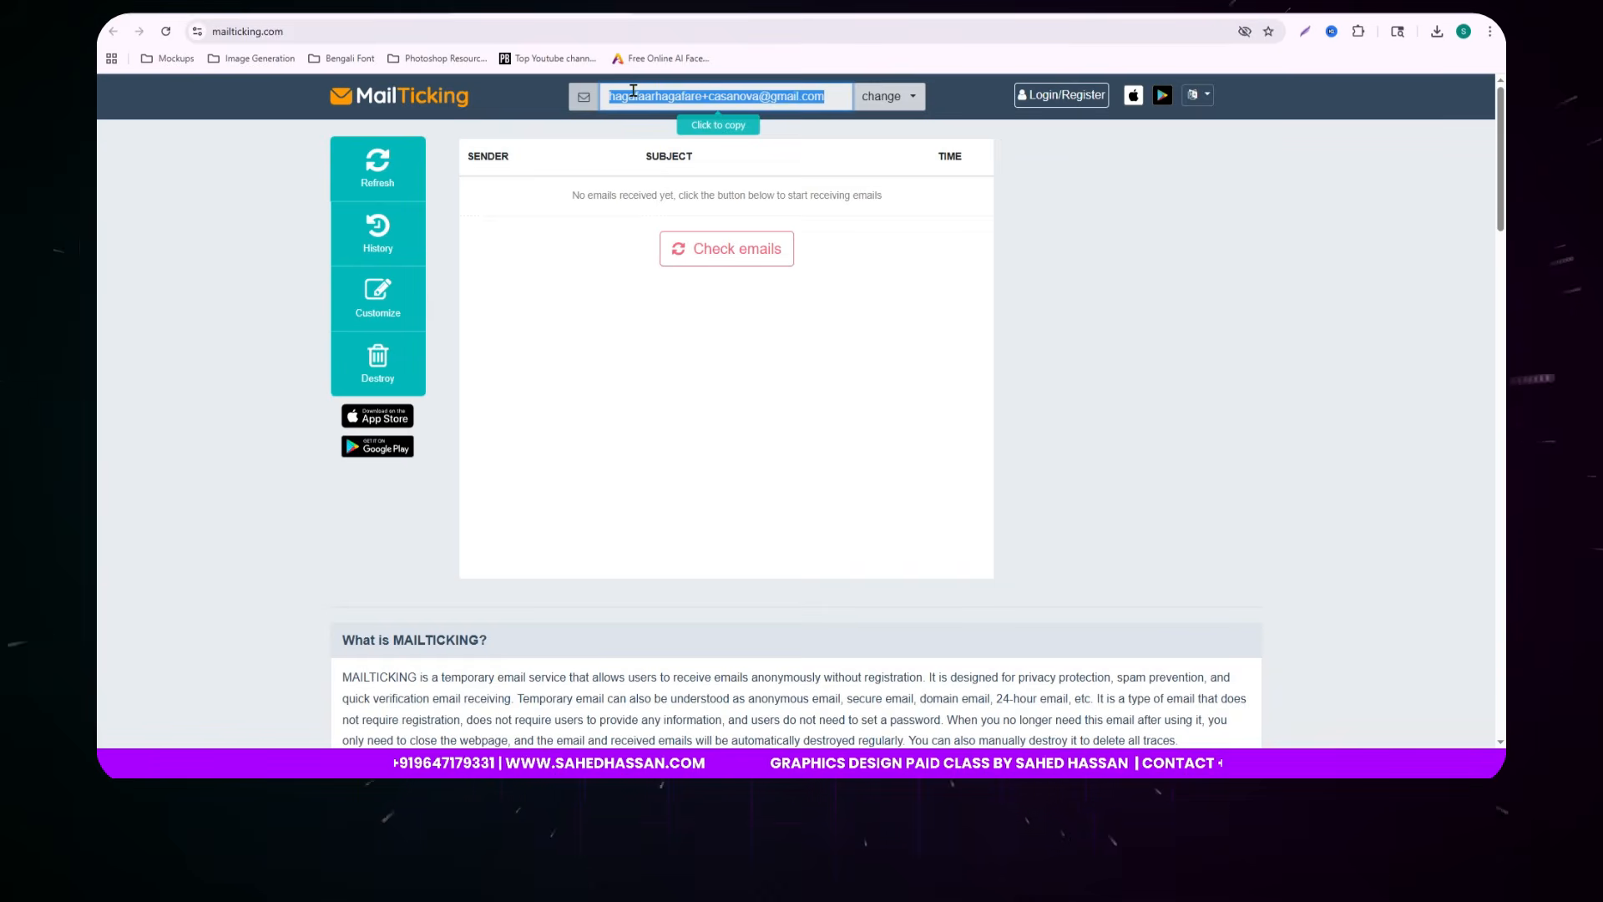
click(712, 131)
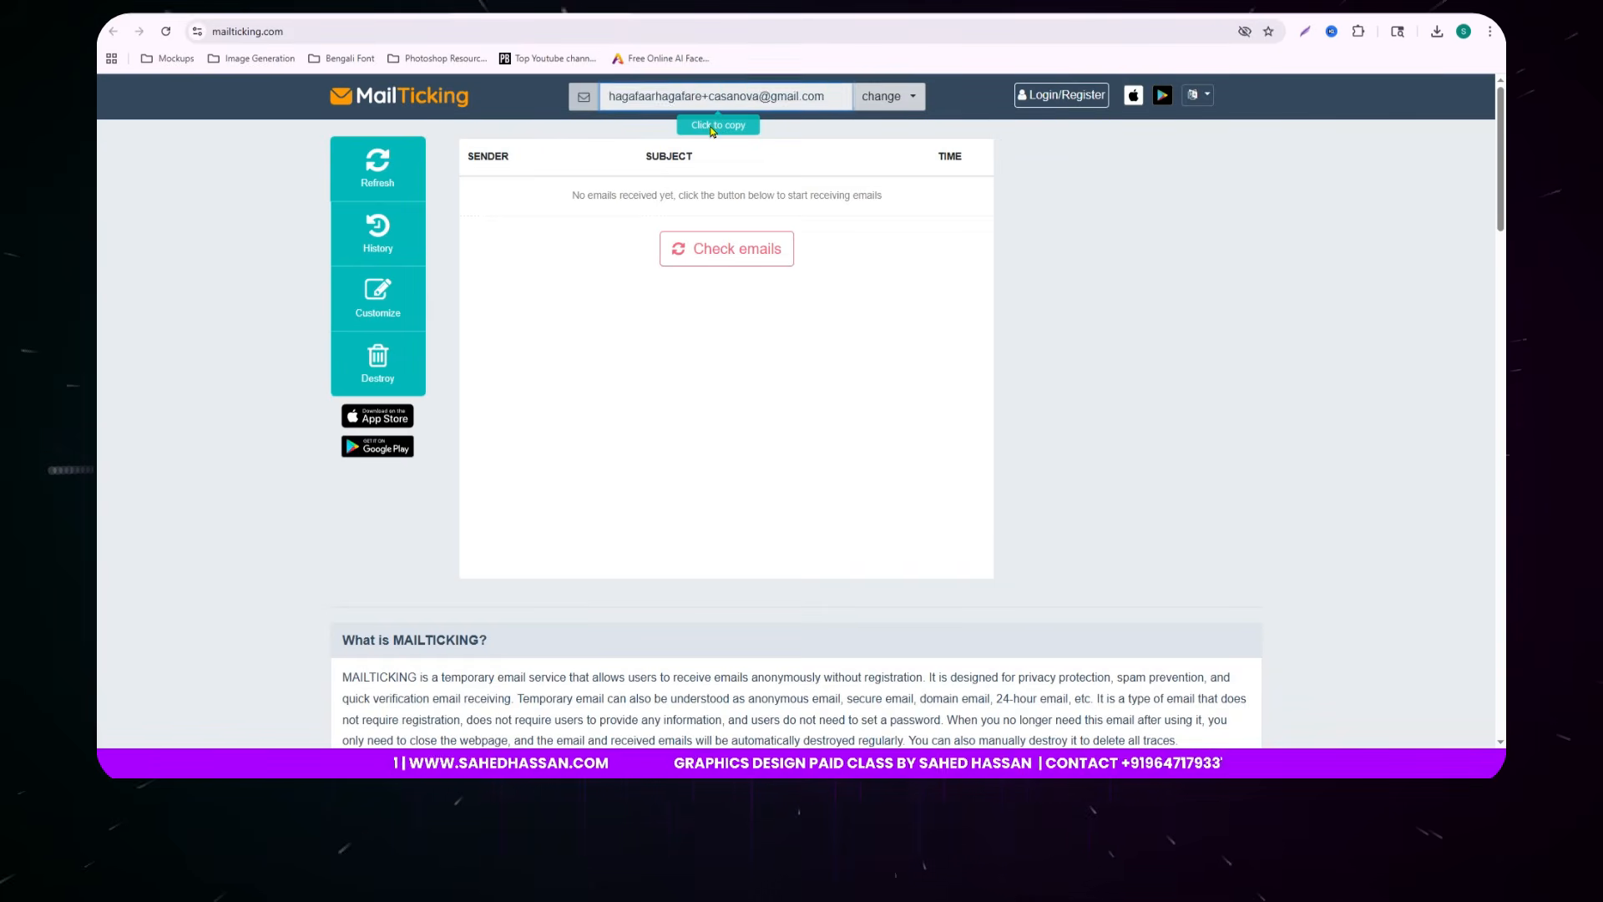
click(723, 100)
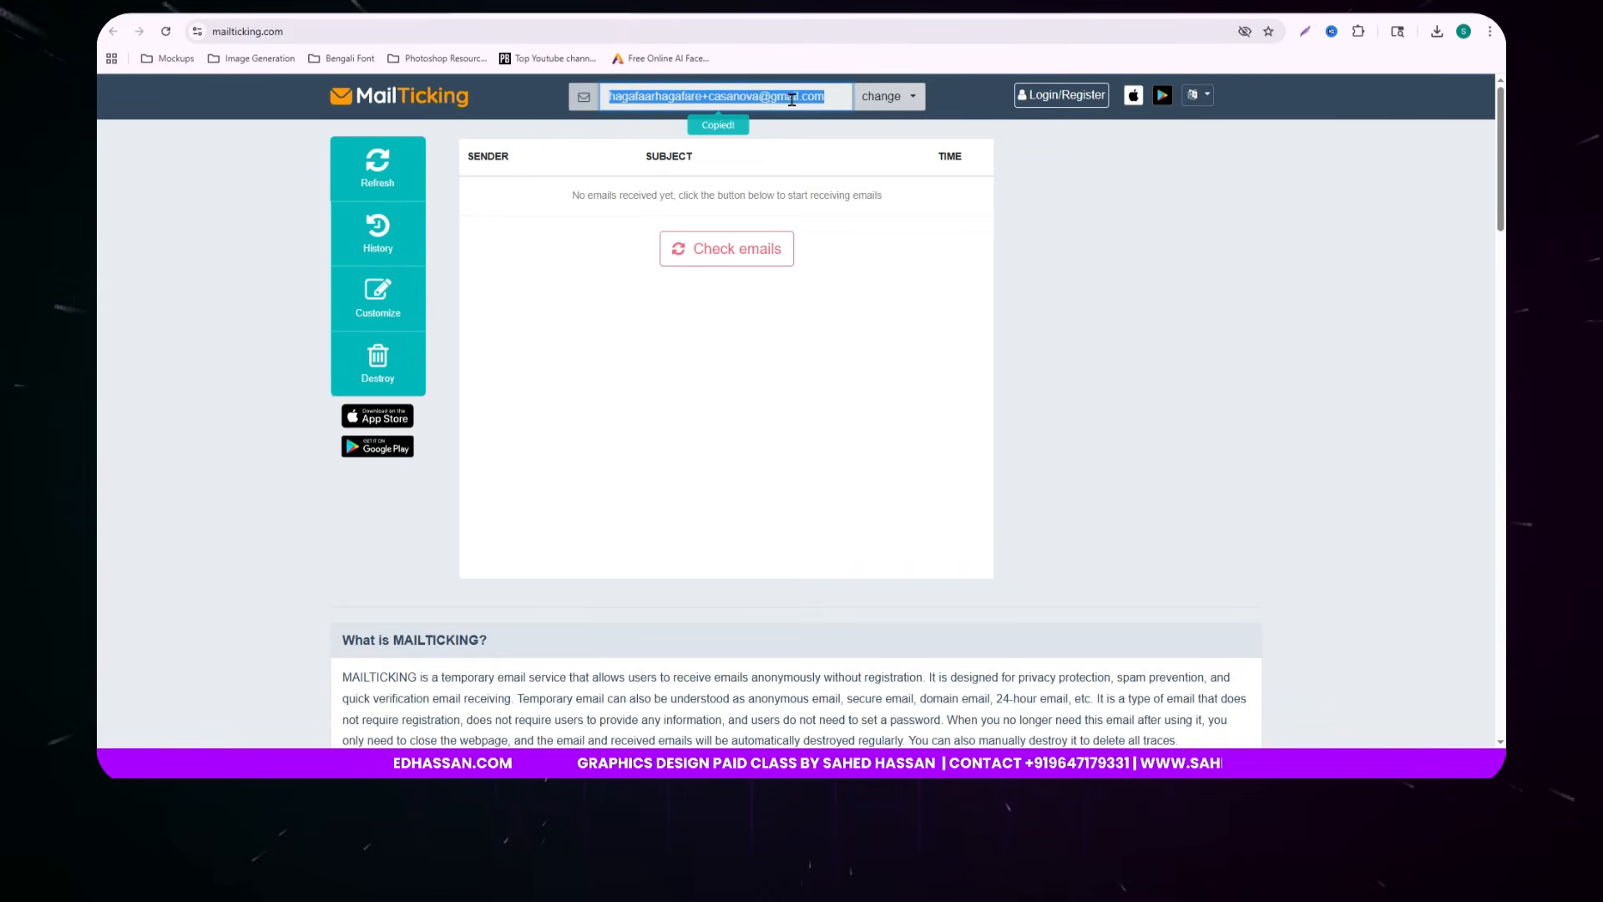
click(230, 15)
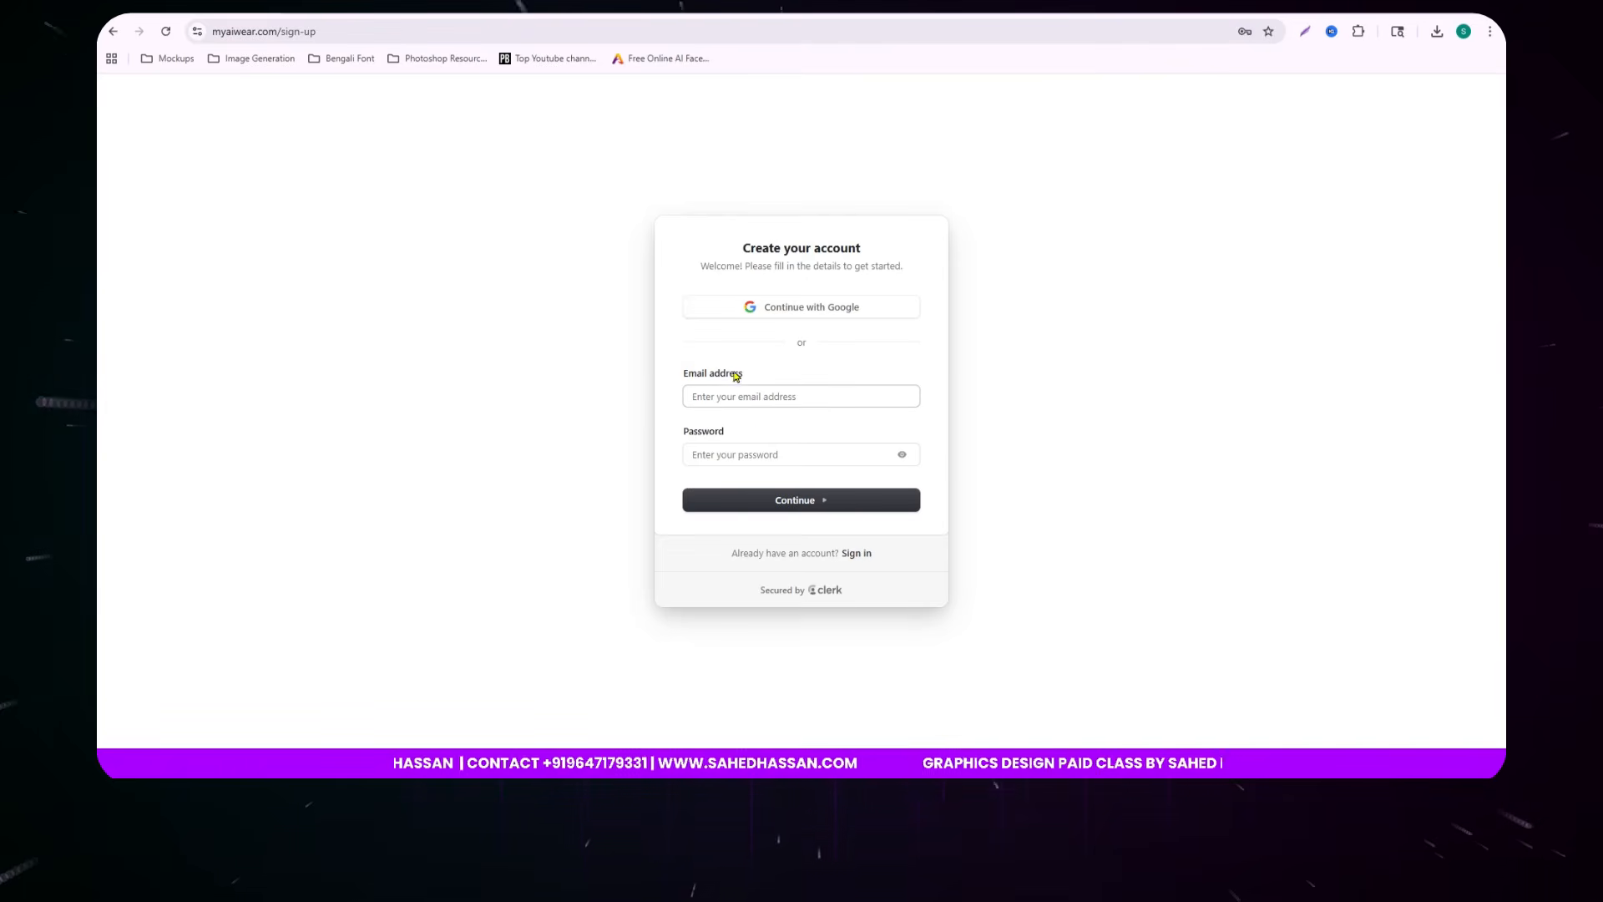
Submit the myAIwear sign-up with the pasted temporary address and a password, declining to save the password
click(740, 397)
key(ctrl+v)
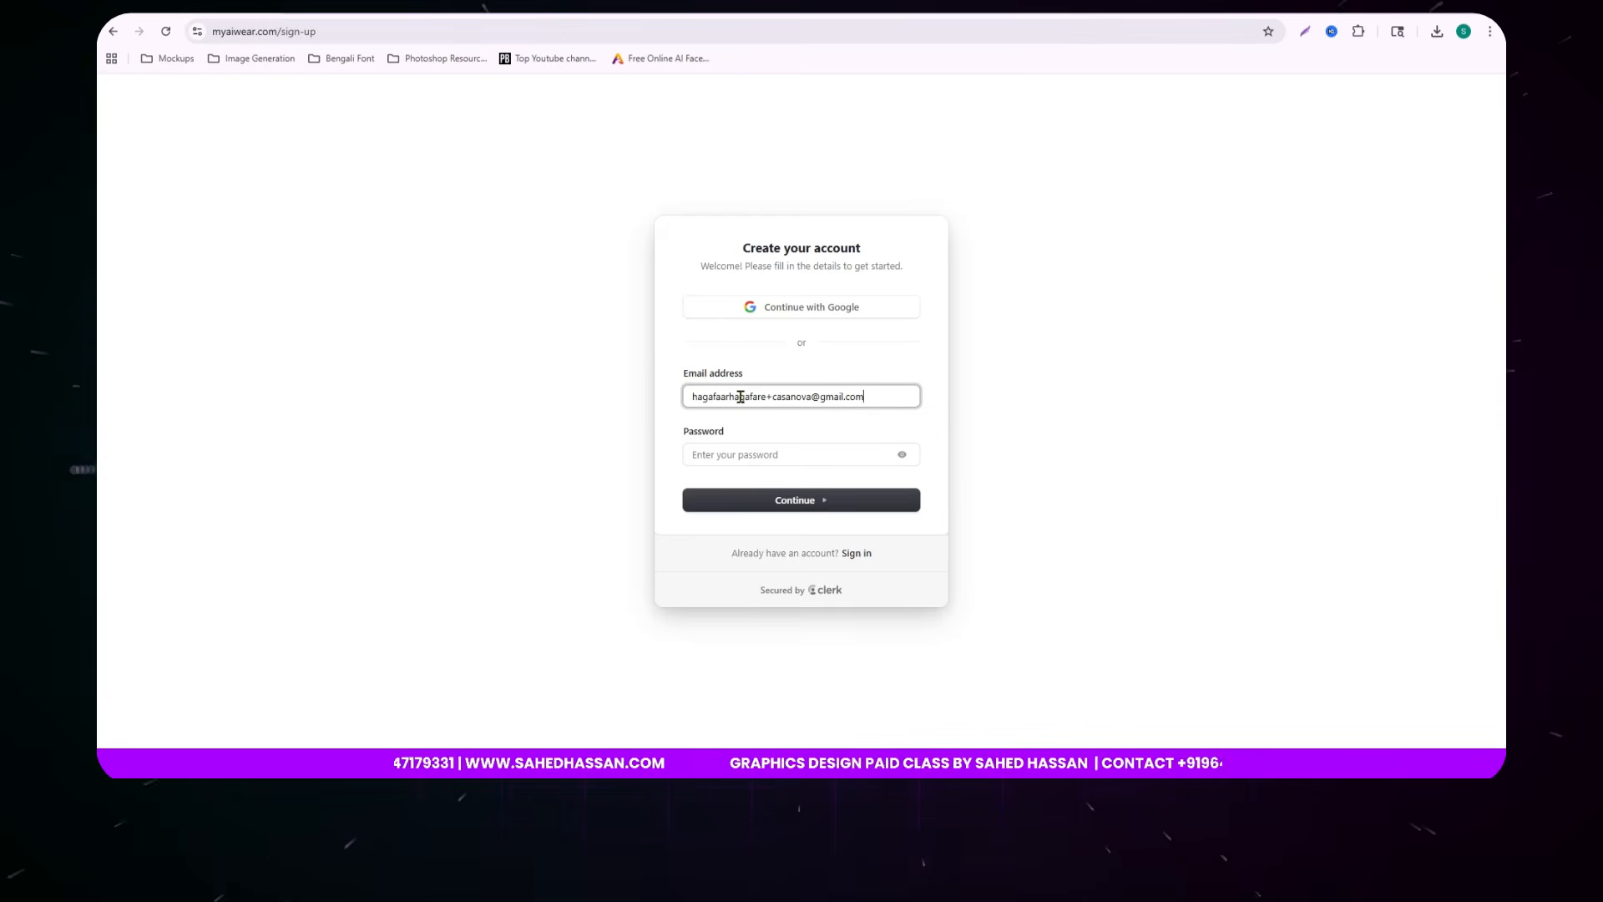
click(769, 453)
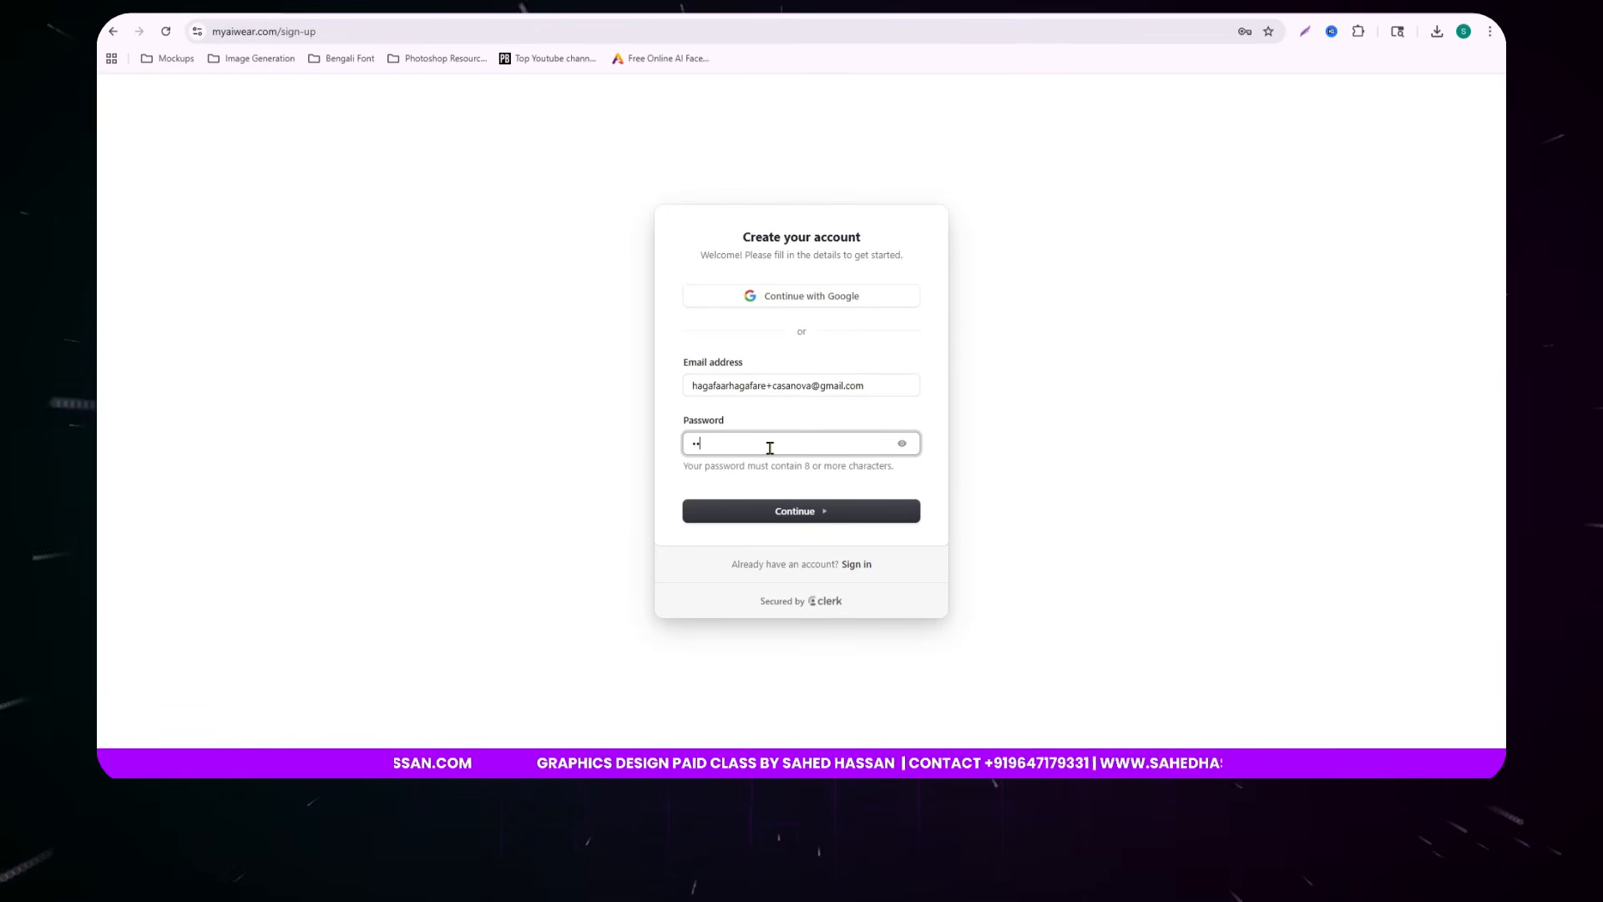
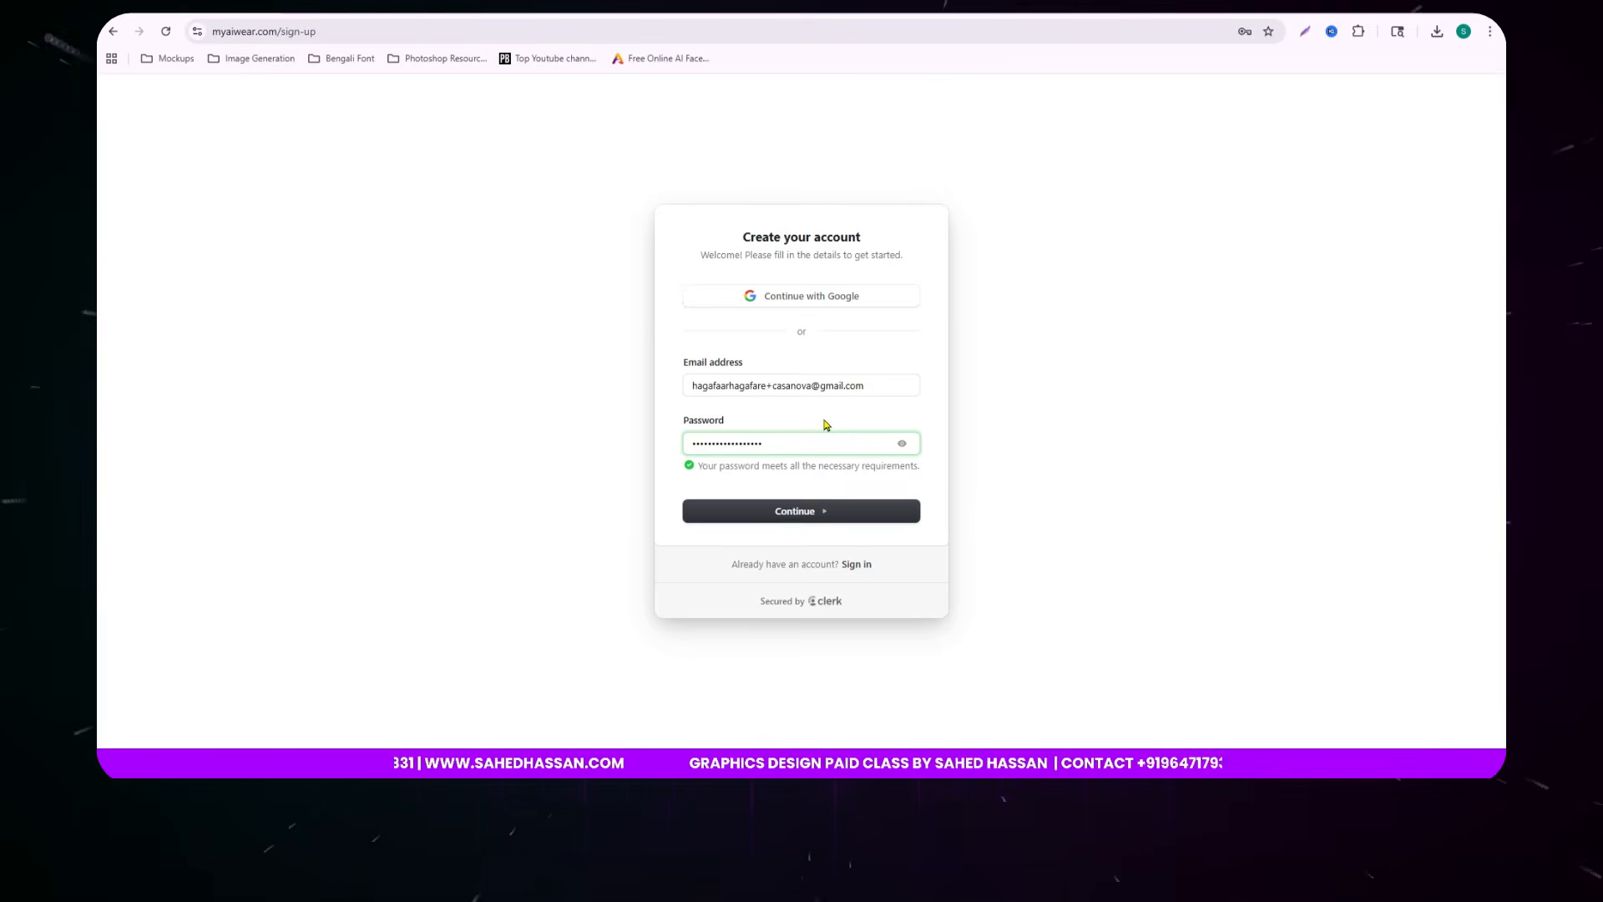
click(783, 515)
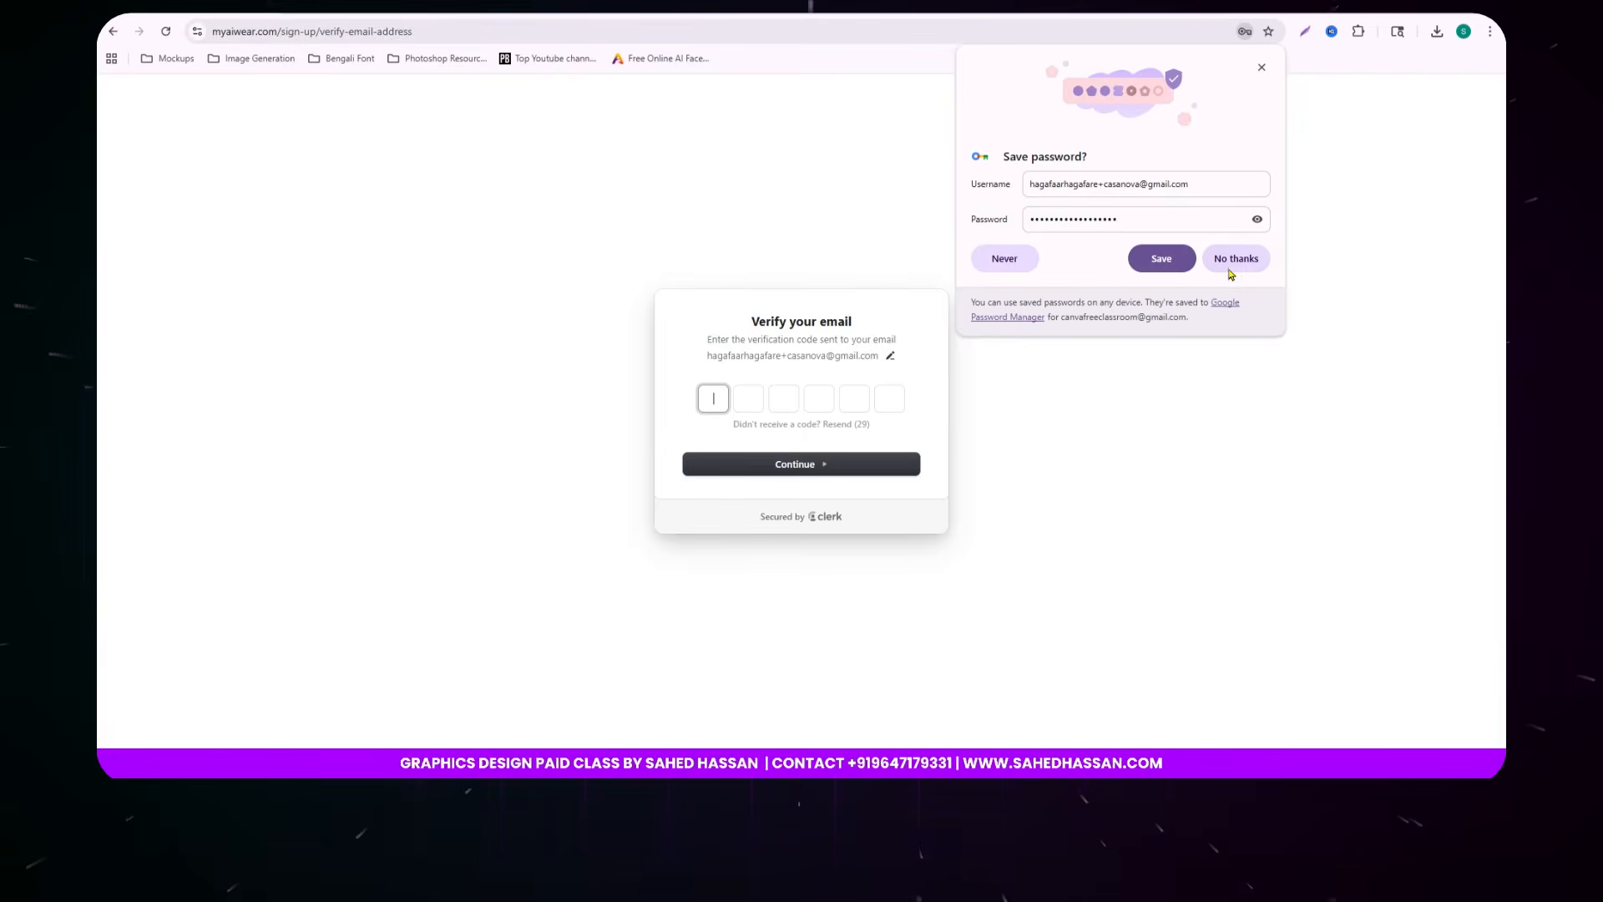
click(1239, 262)
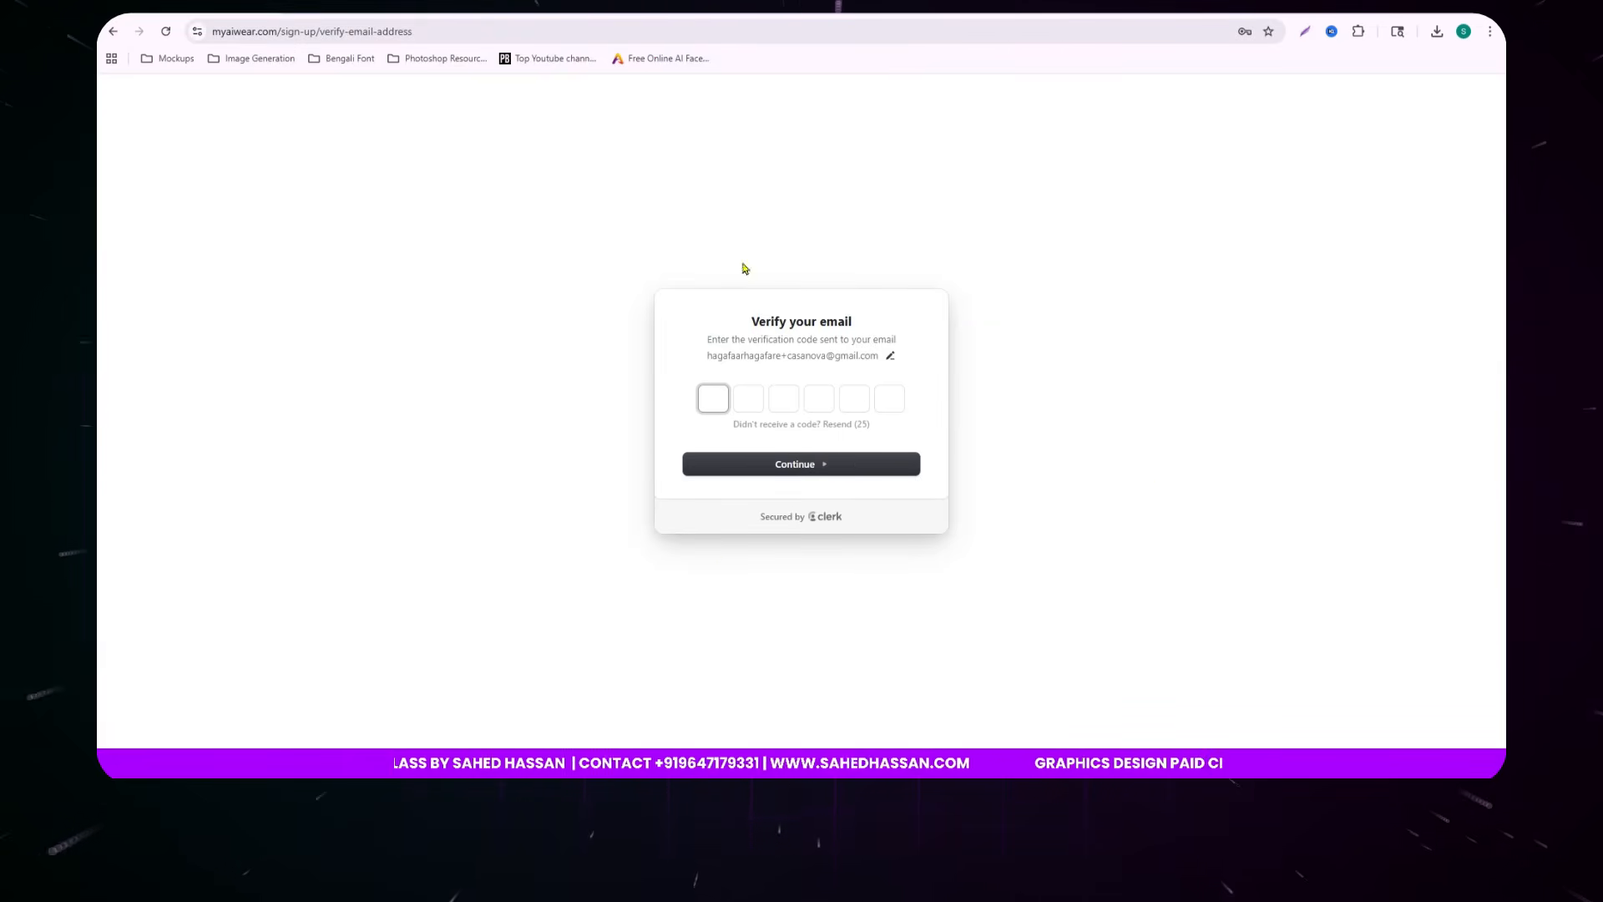
key(ctrl+Tab)
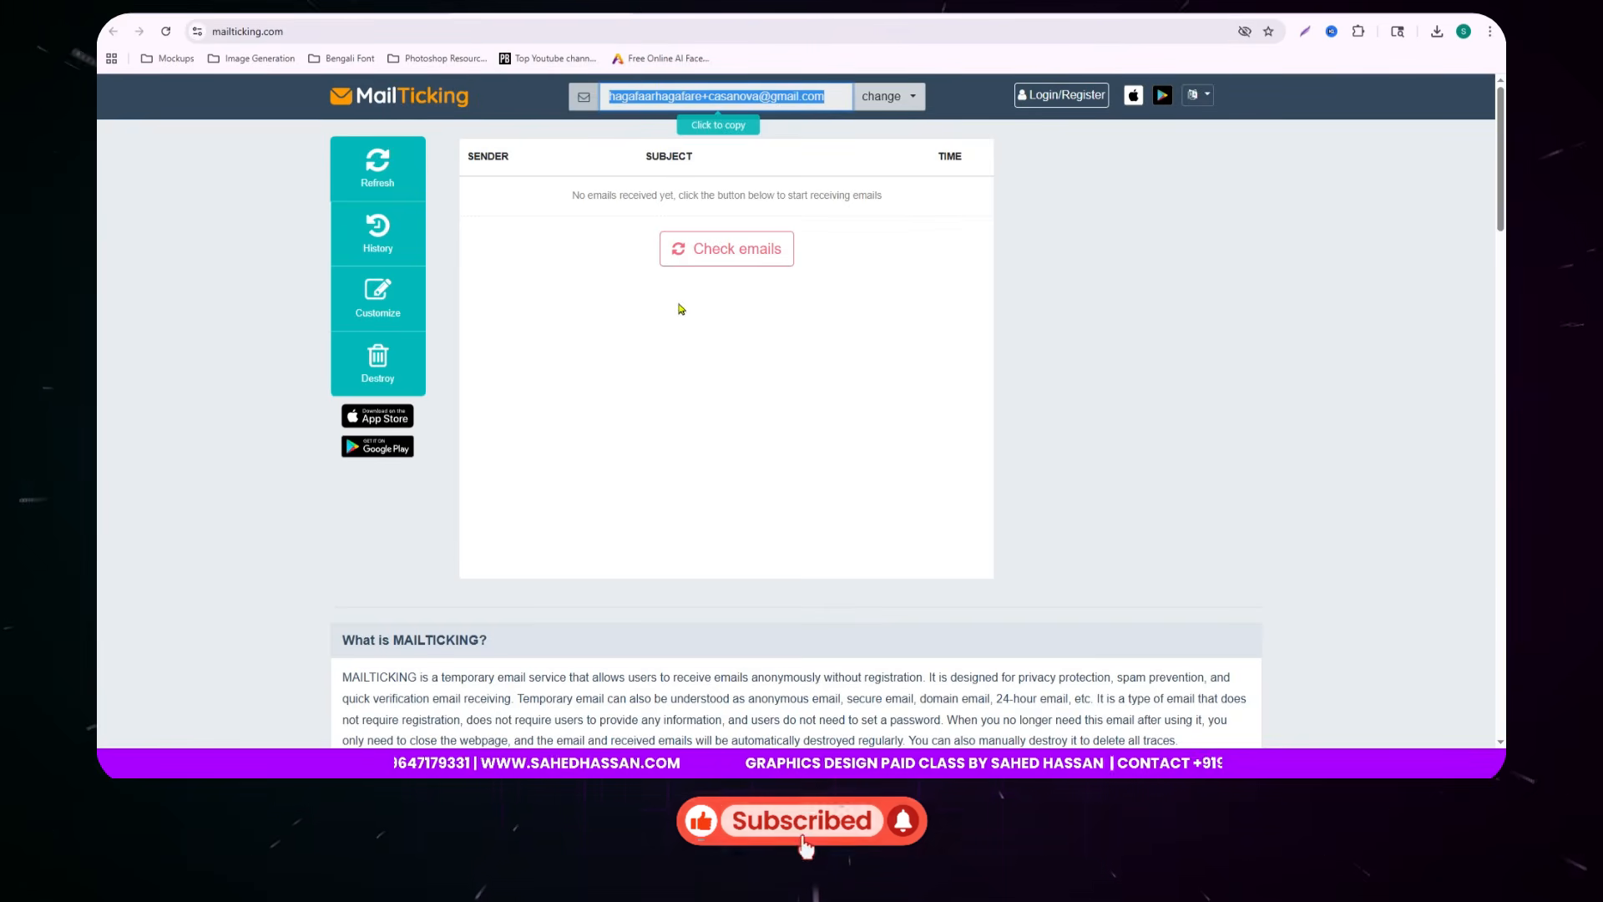
Fetch the myaiwear verification email in MailTicking and enter its 6-digit code on the verify page
click(708, 262)
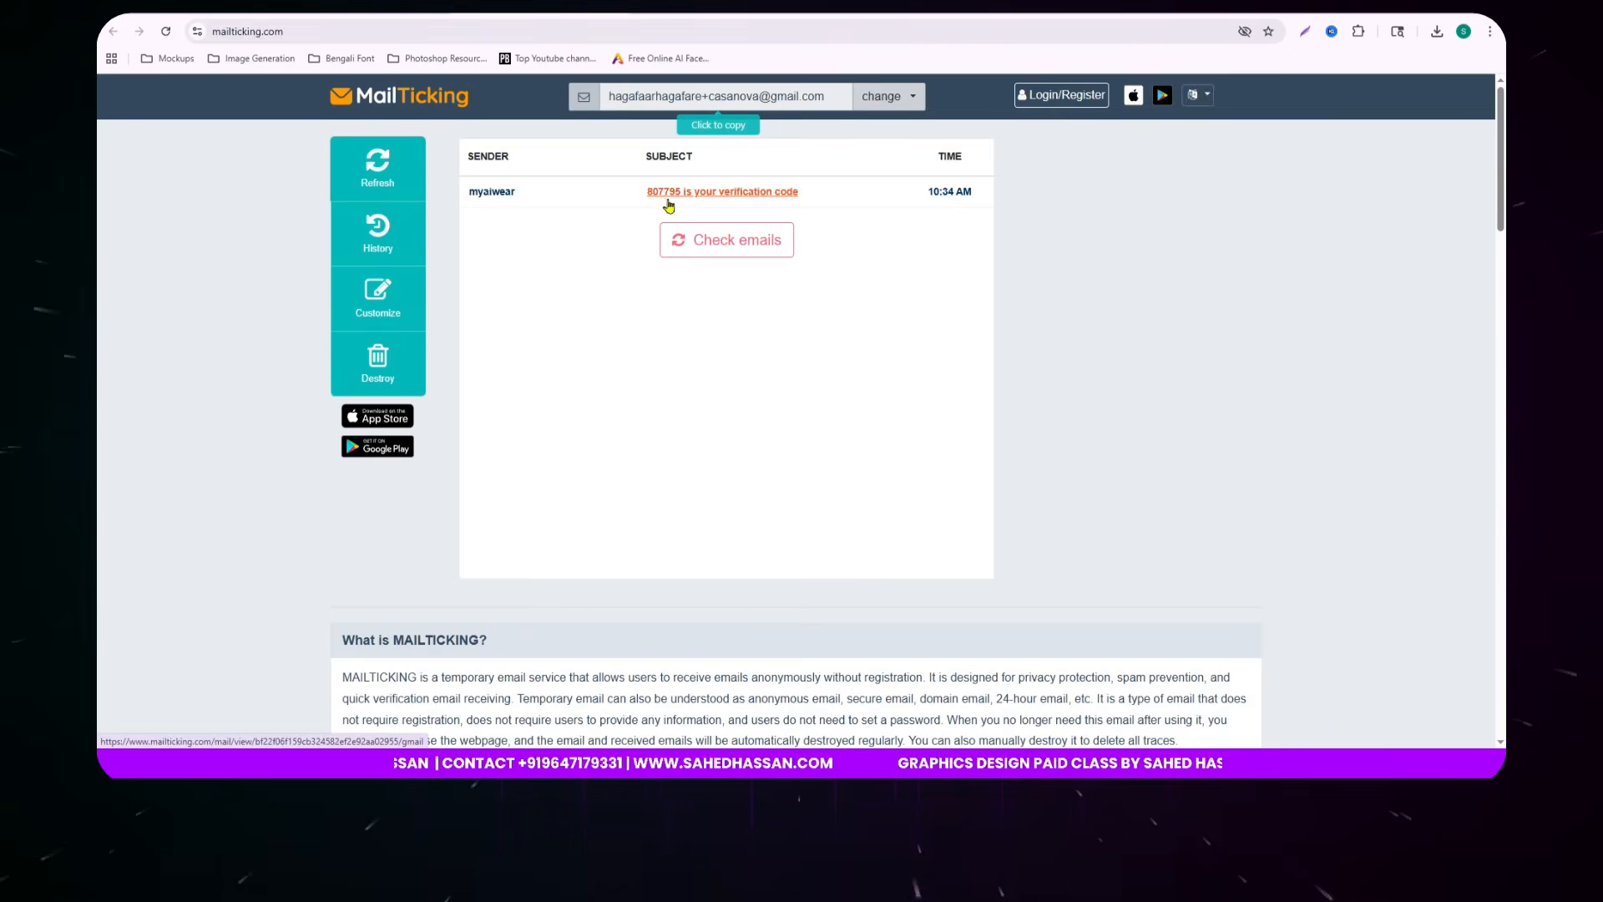
click(250, 5)
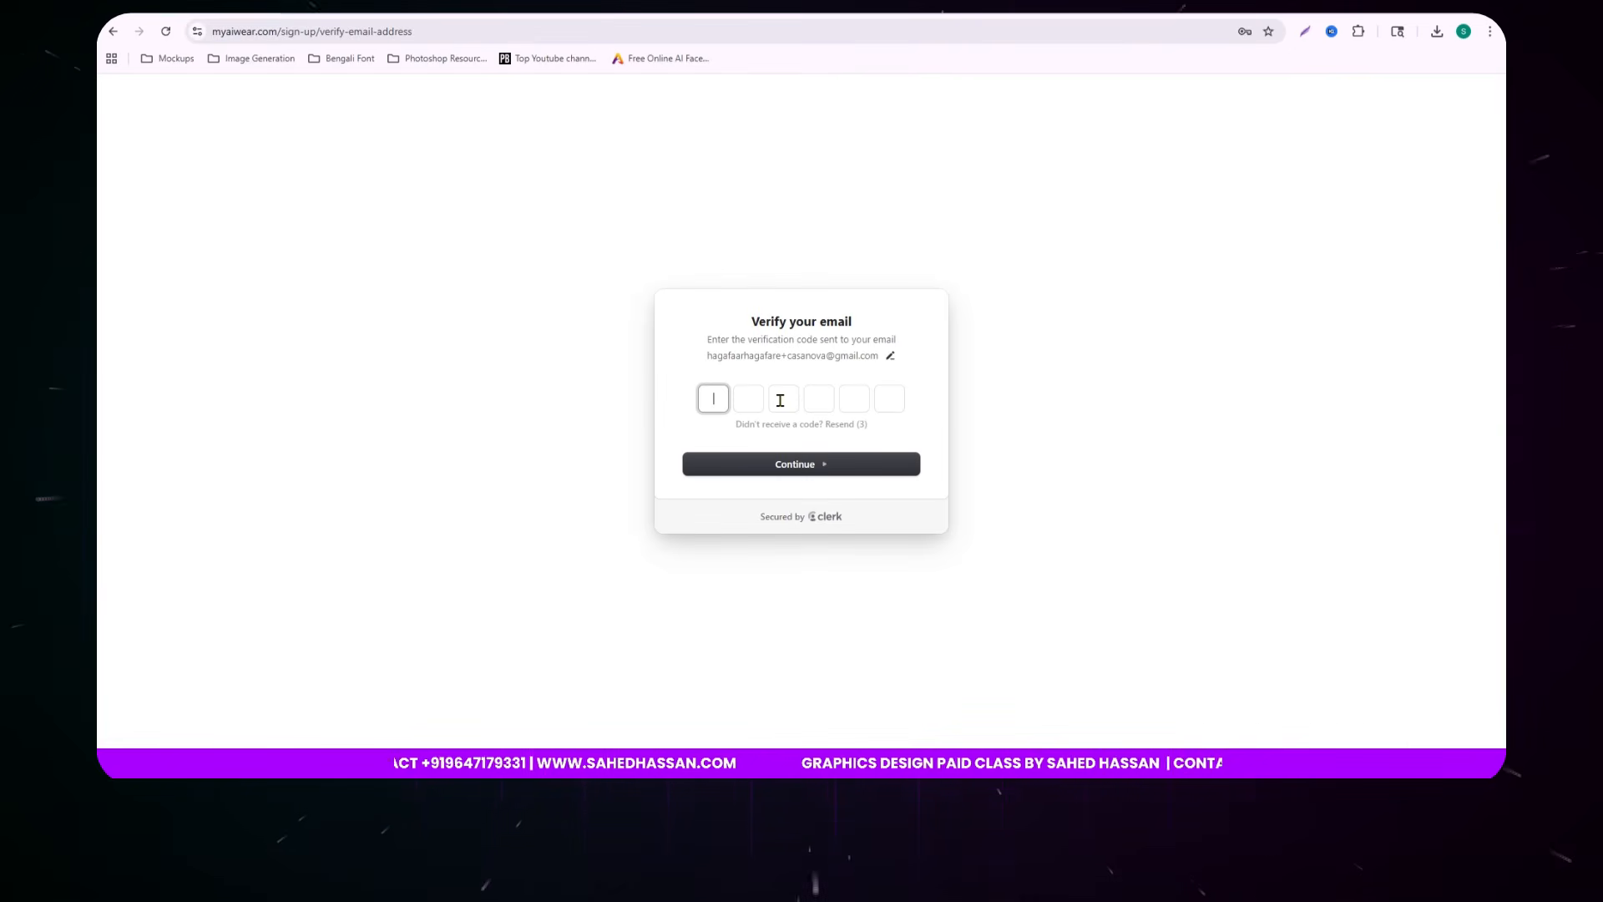
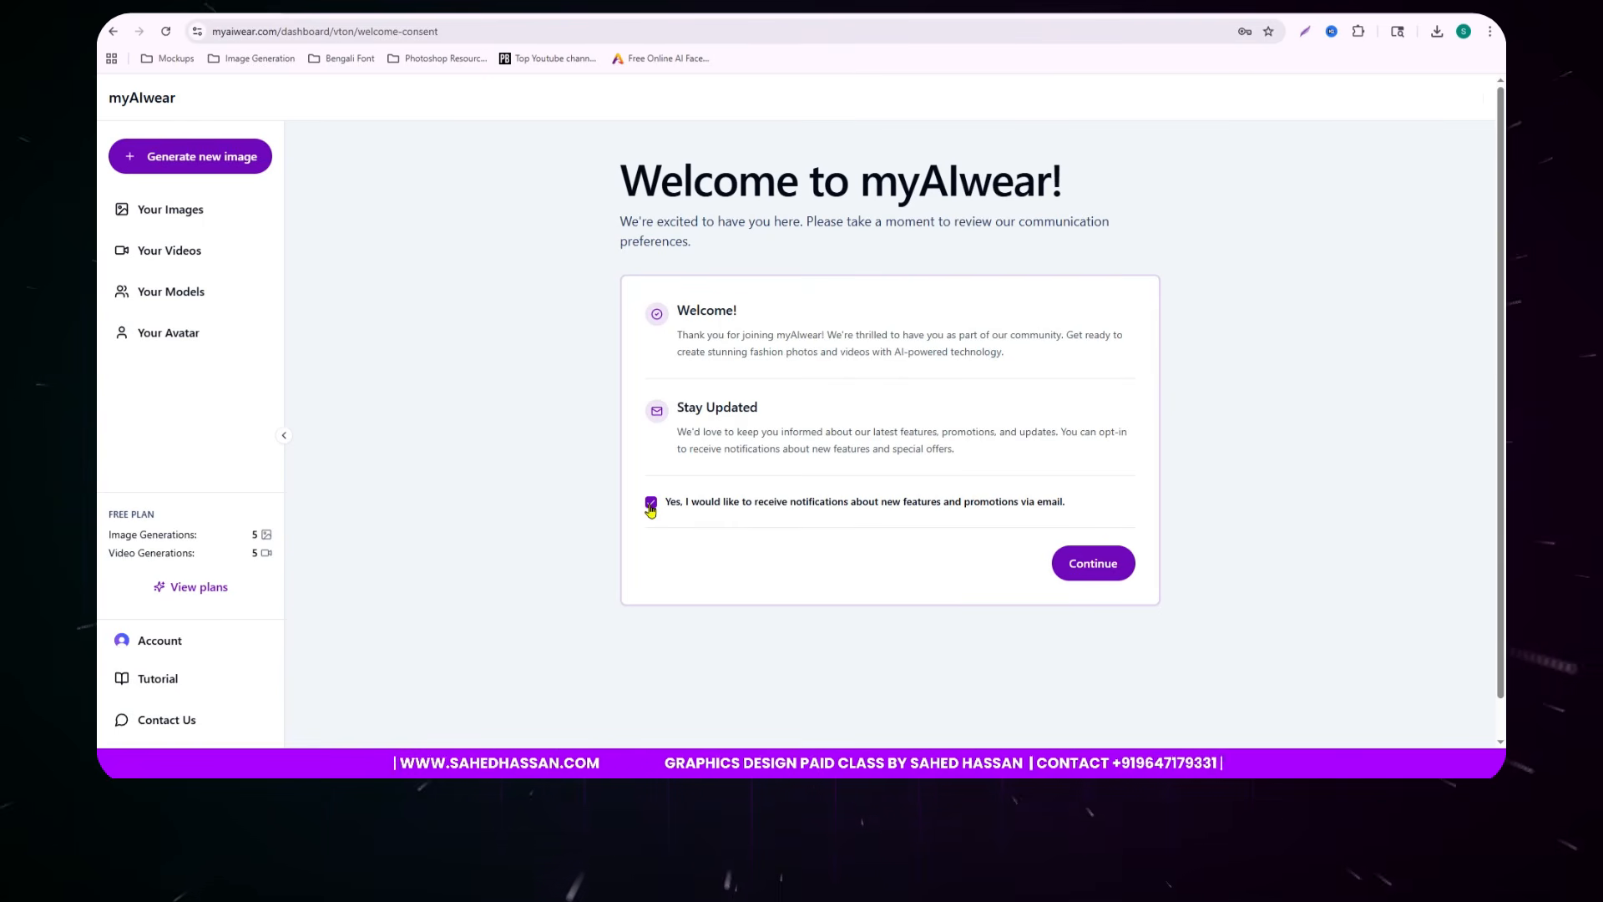
Confirm the Welcome to myAIwear preferences card to enter the image dashboard
click(1099, 575)
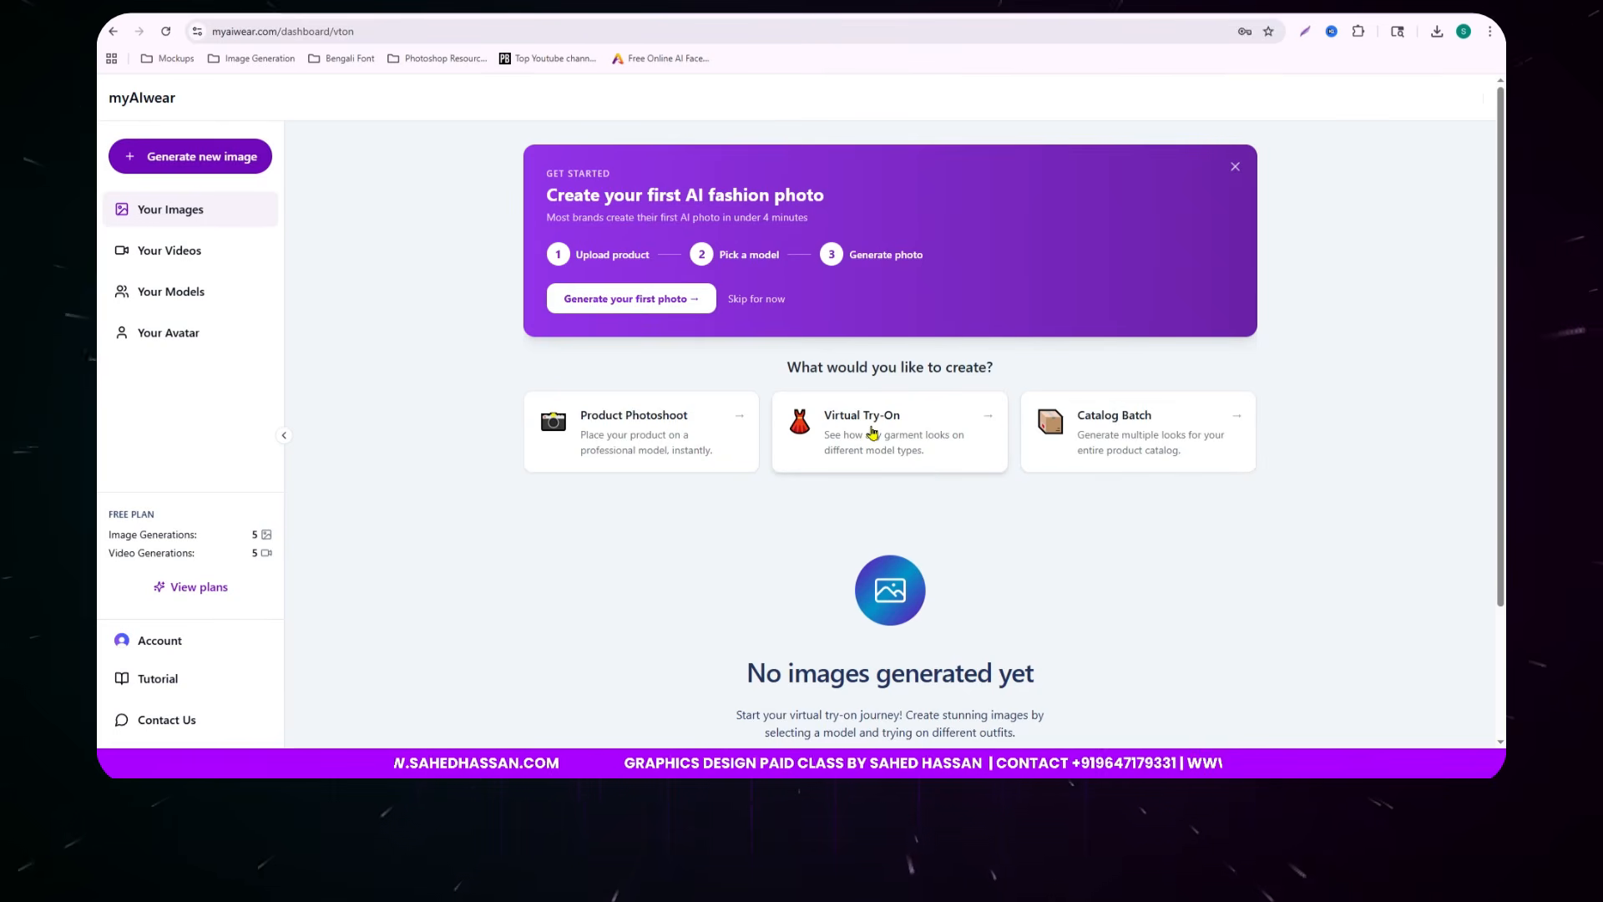
Start a Virtual Try-On and select the wavy dark-haired woman from the Women models
click(872, 432)
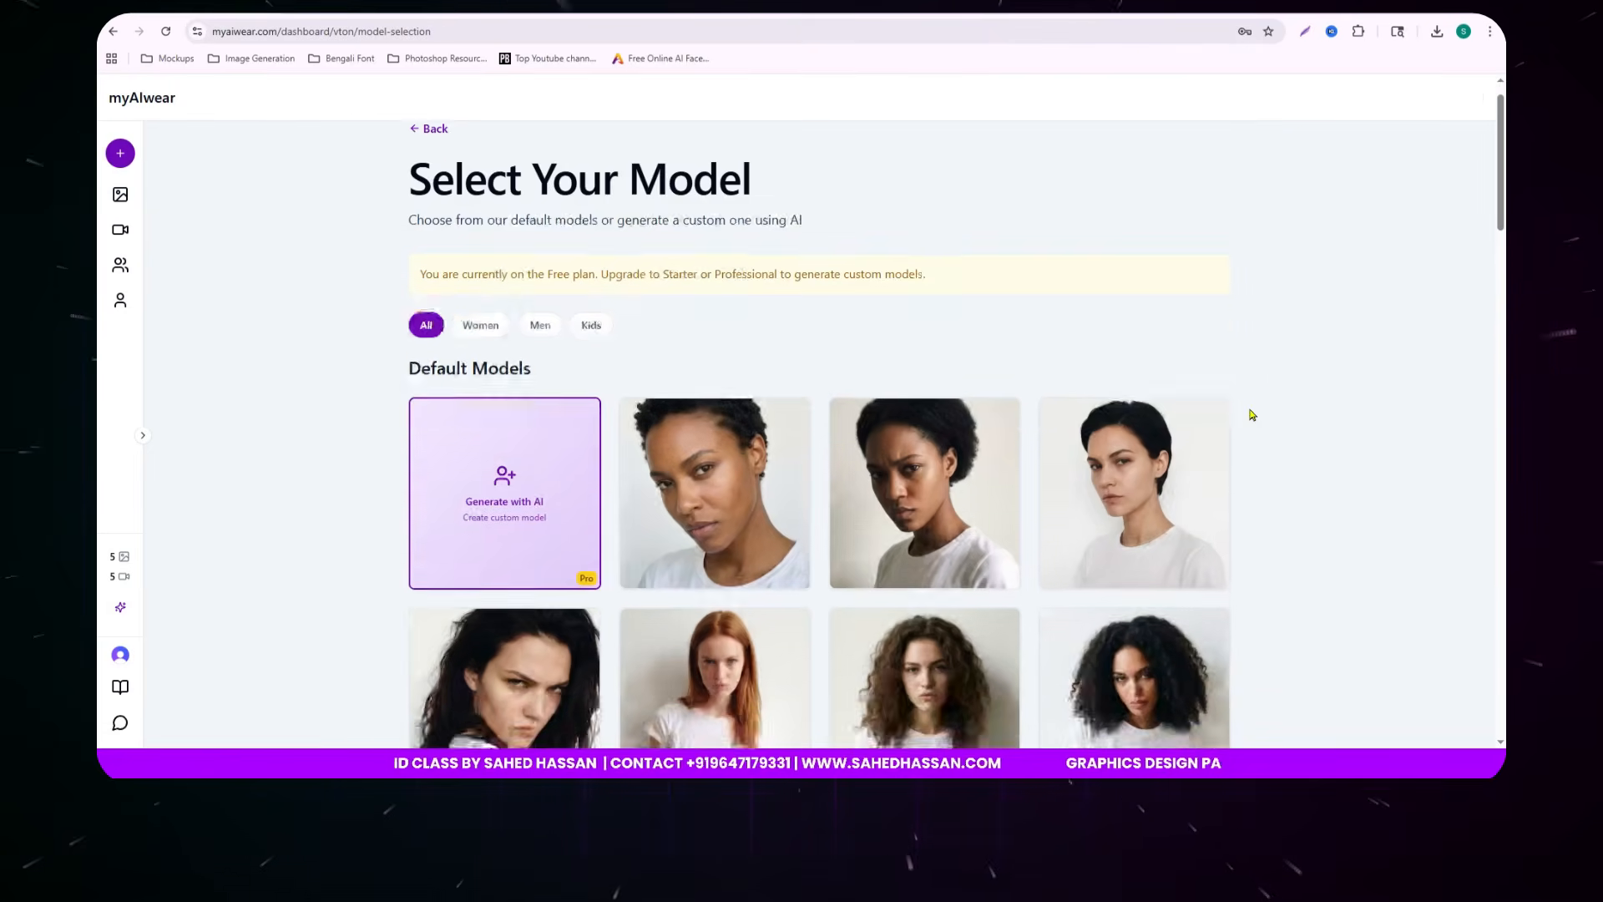
scroll(1249, 412, down, 2)
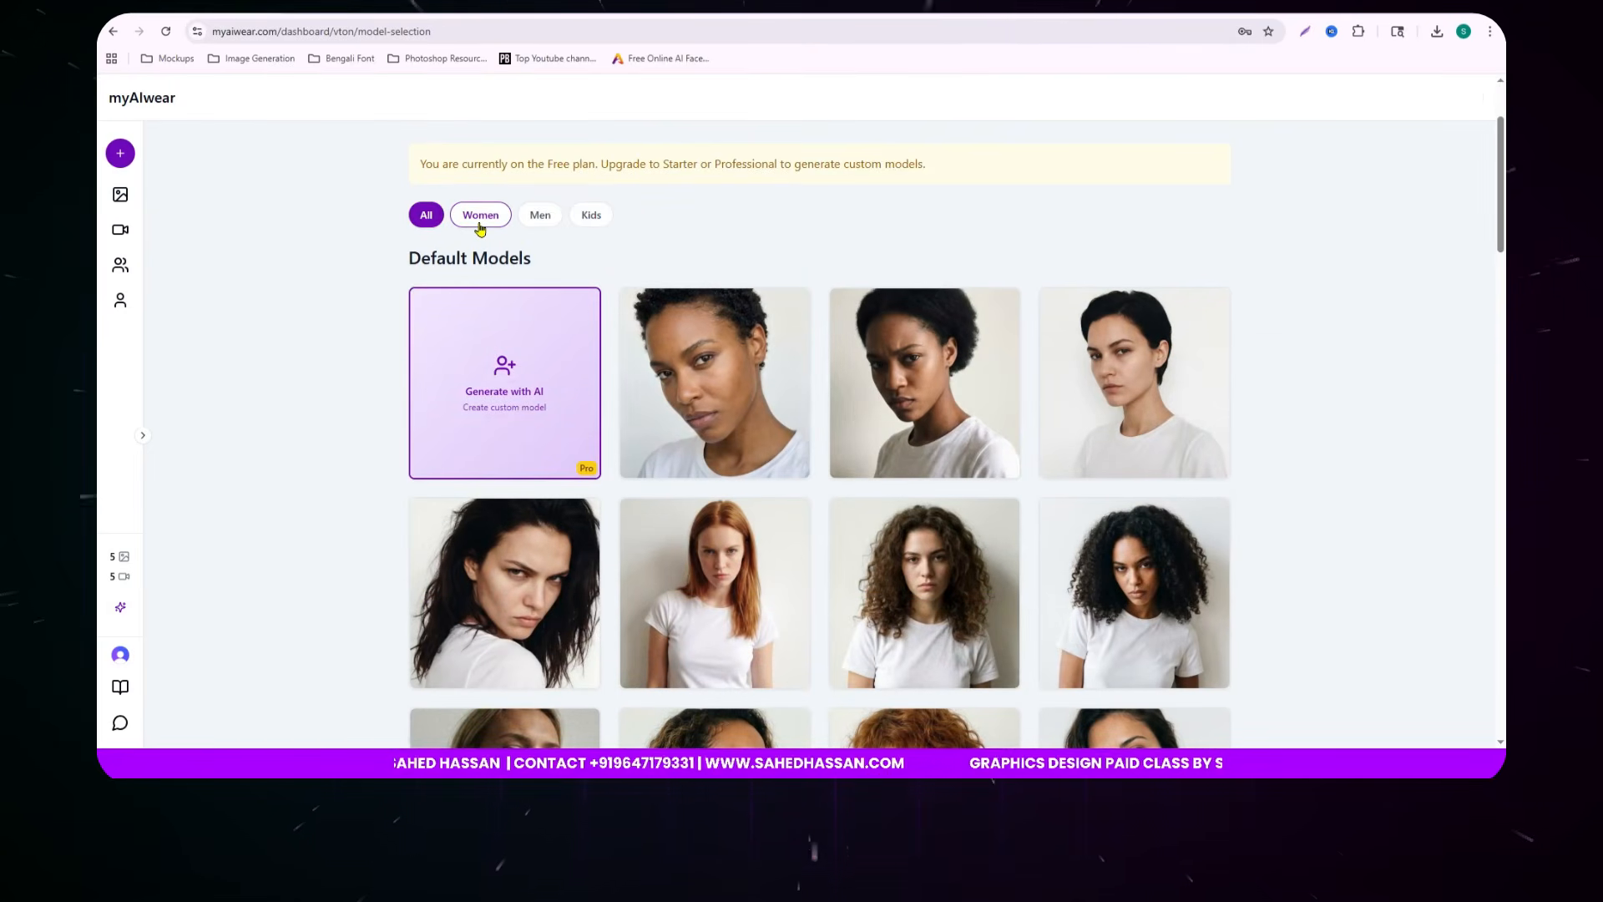
click(481, 217)
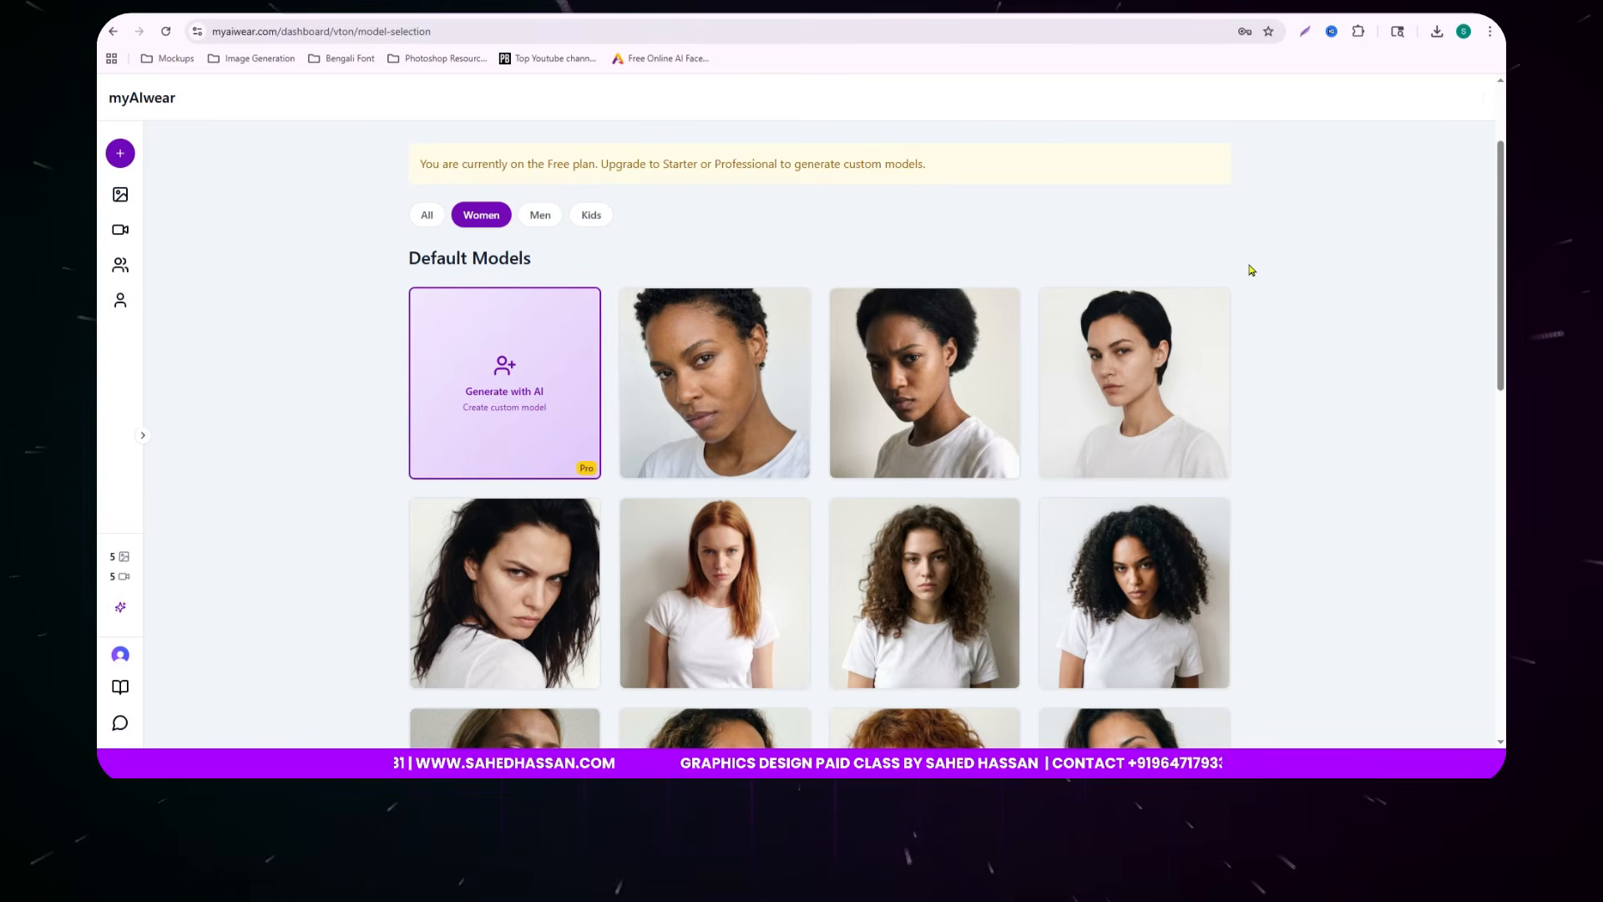
scroll(1251, 270, down, 5)
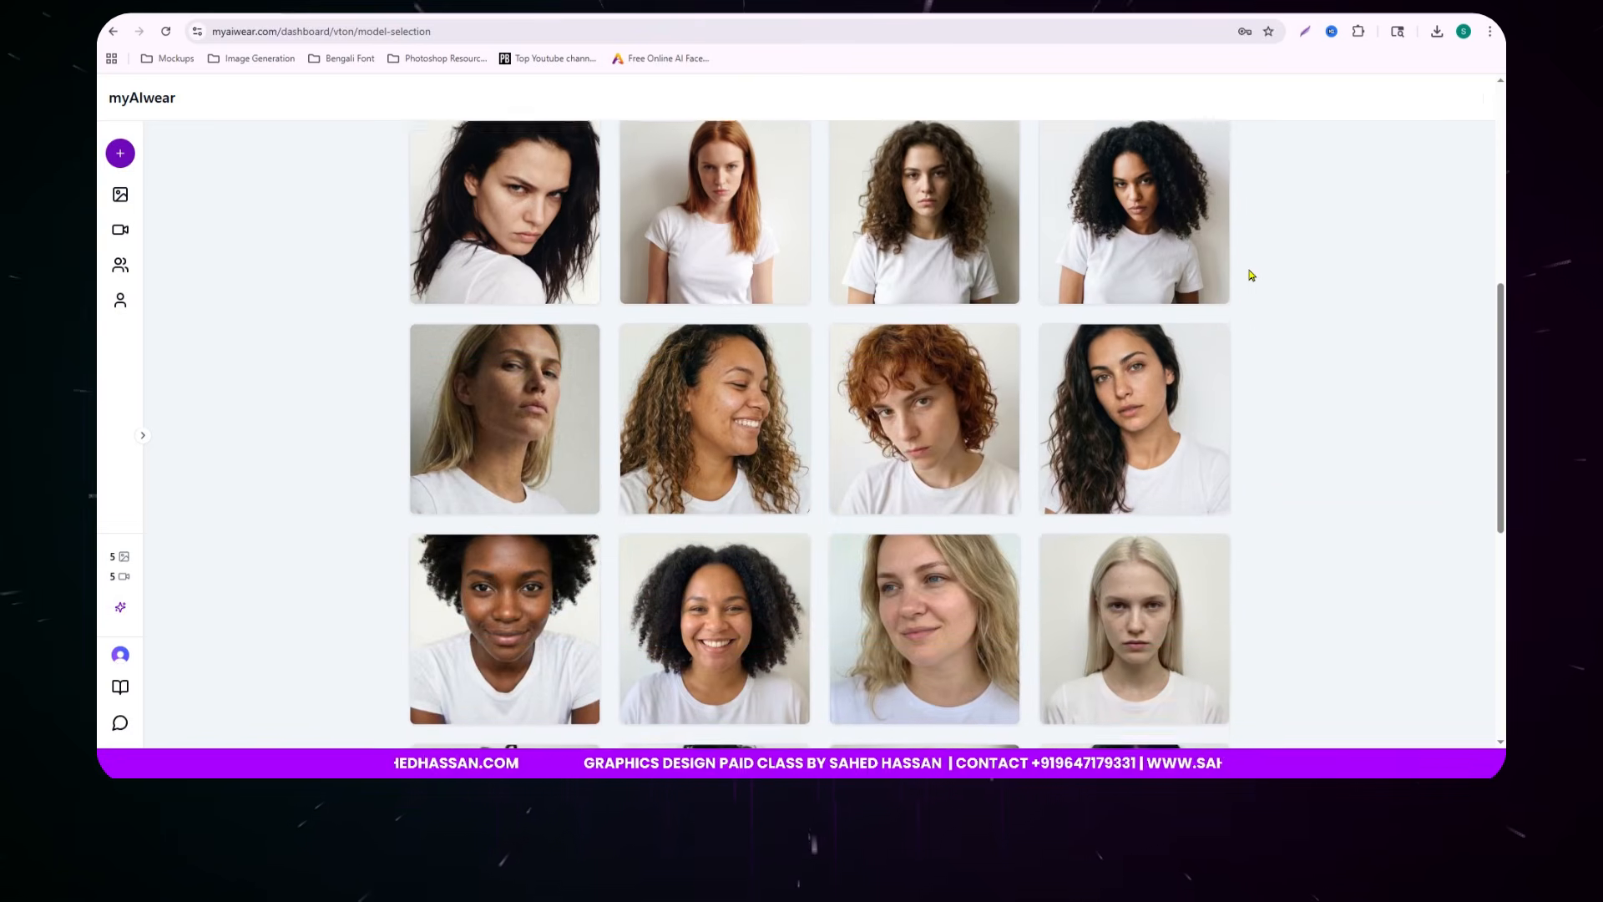
scroll(1251, 275, down, 7)
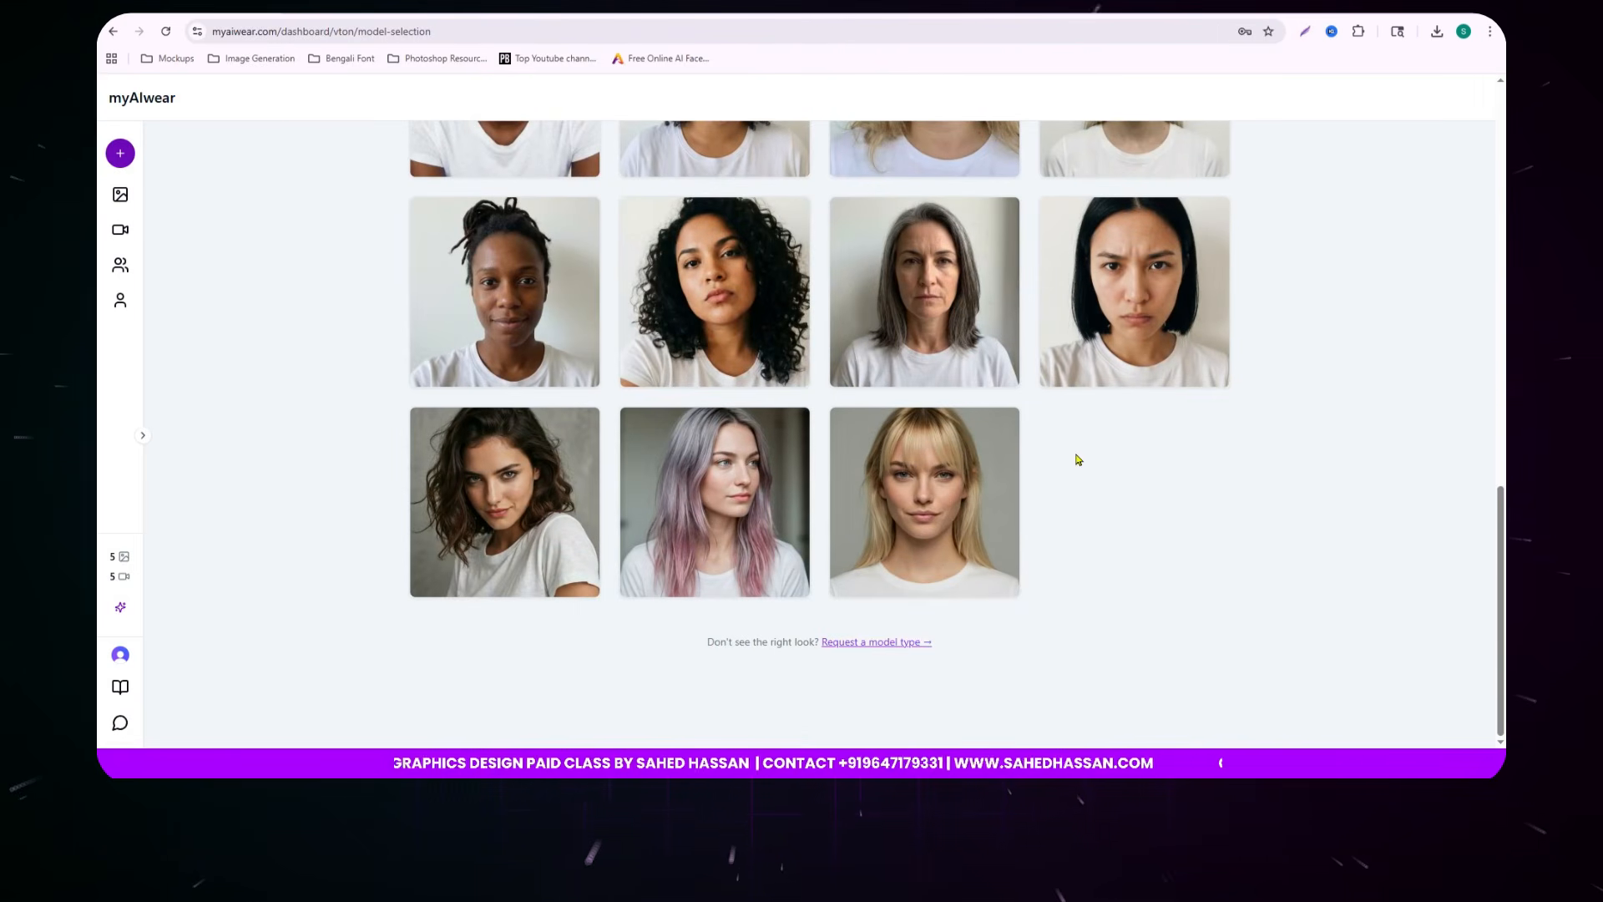
mouse_move(507, 493)
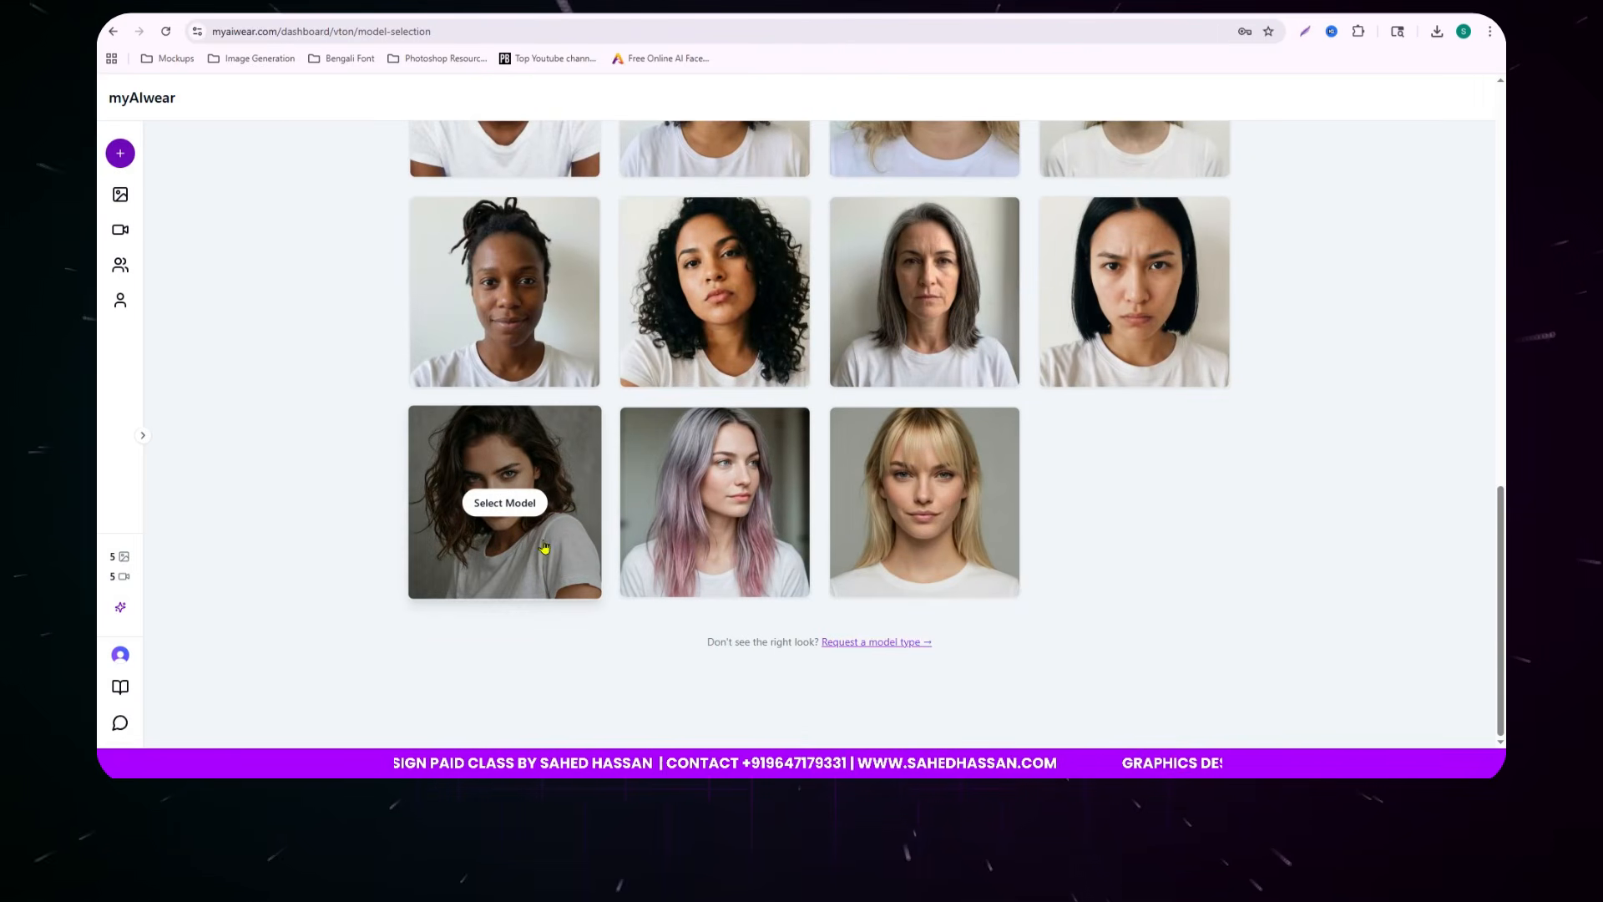
scroll(544, 549, up, 9)
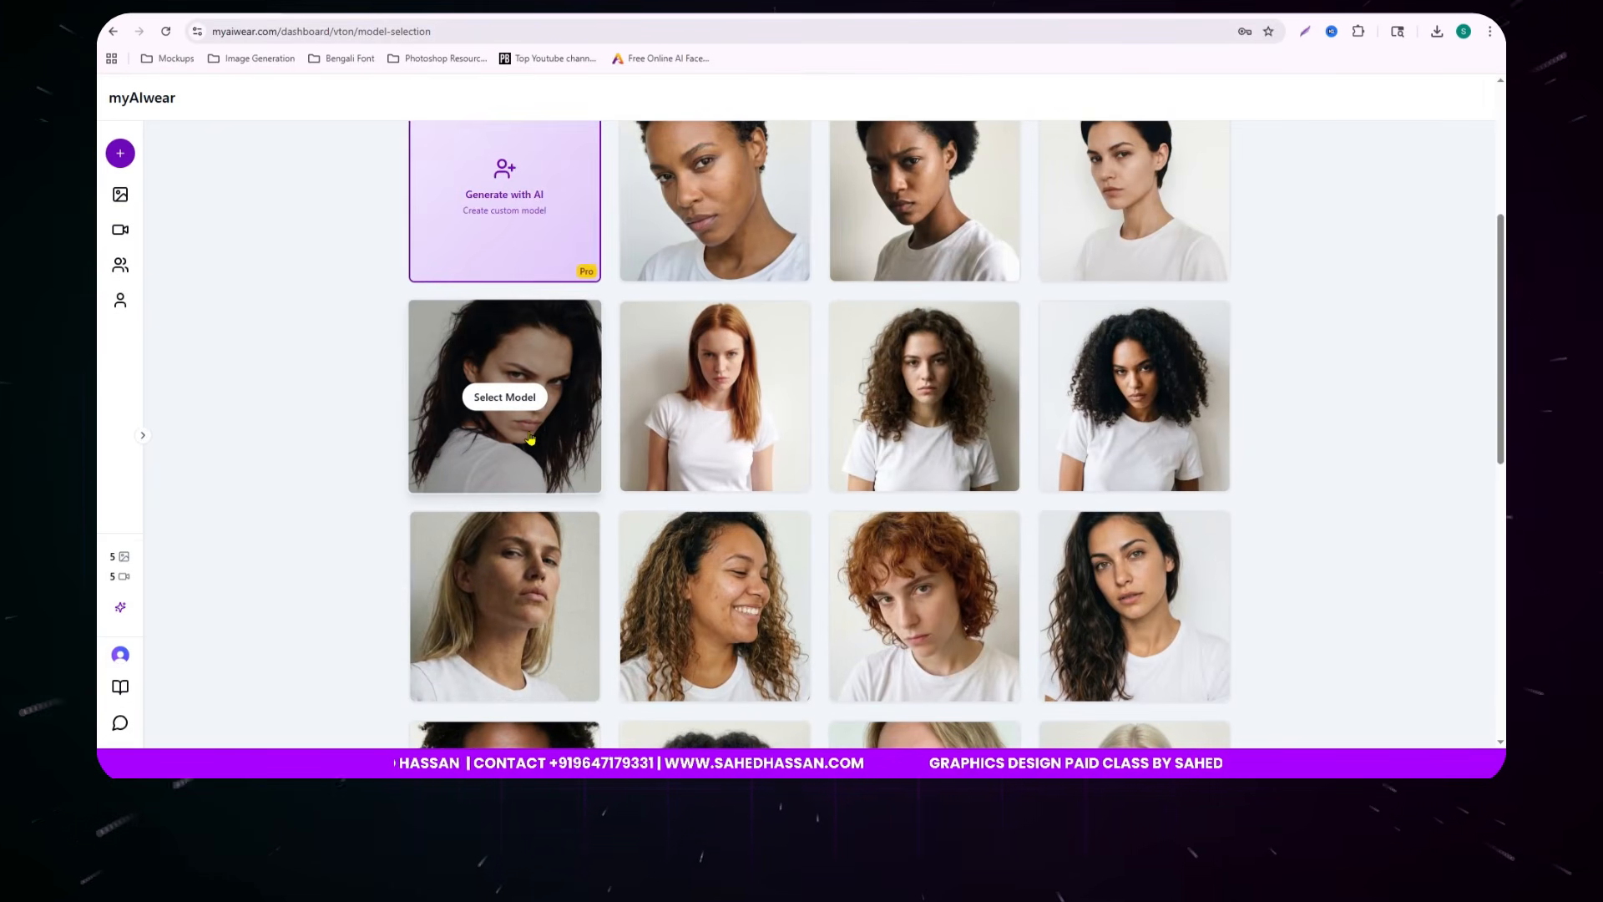
mouse_move(1006, 455)
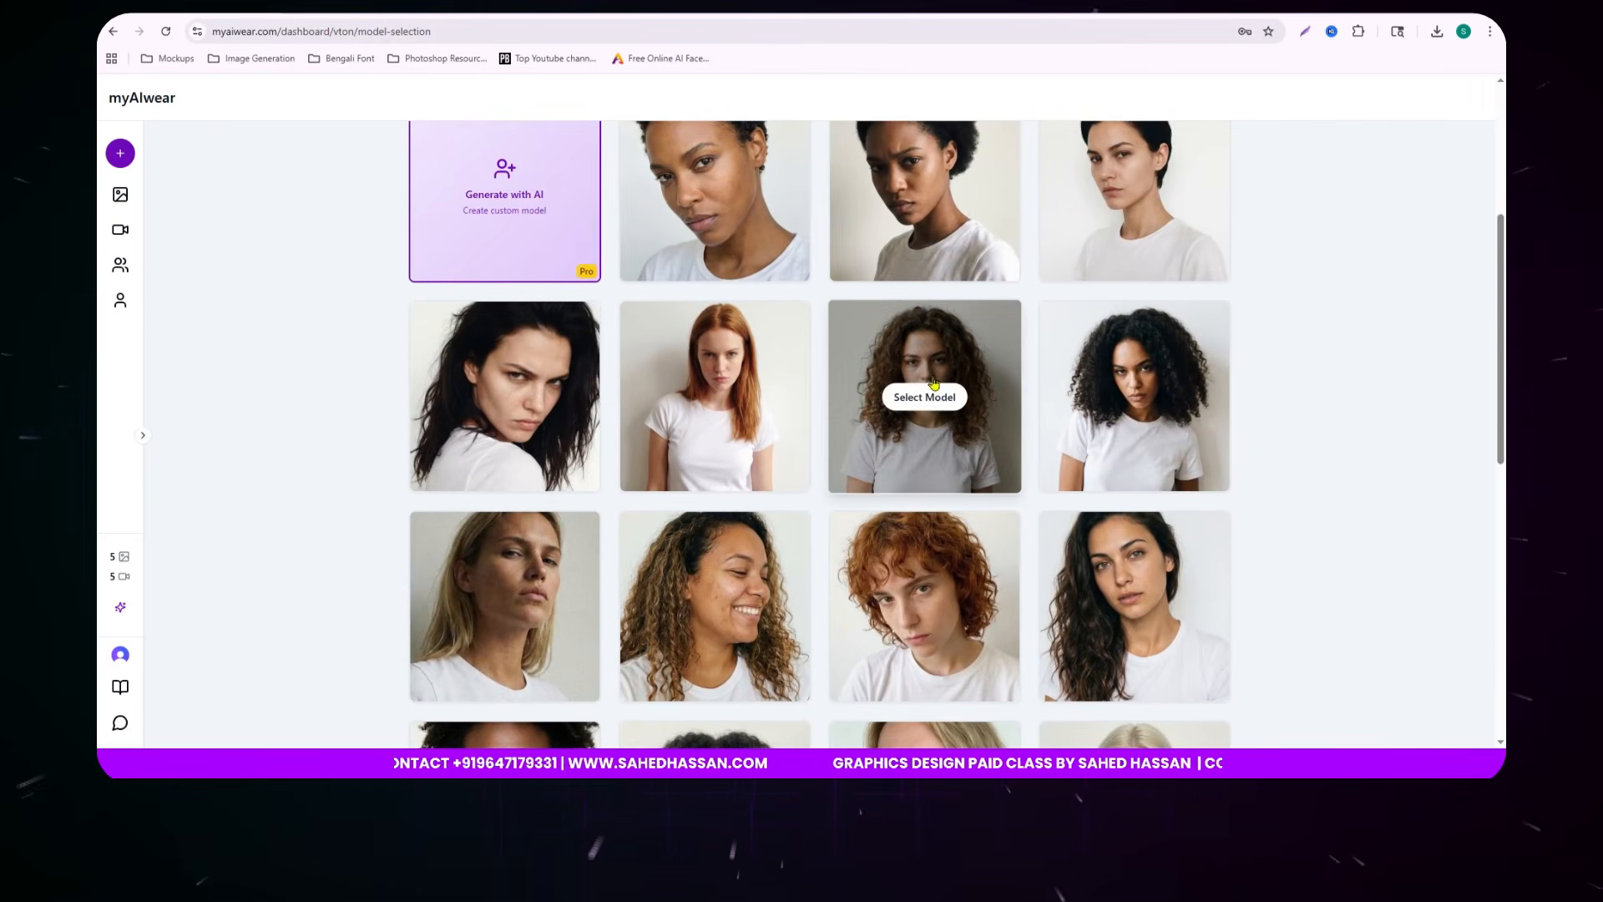
scroll(1299, 499, down, 8)
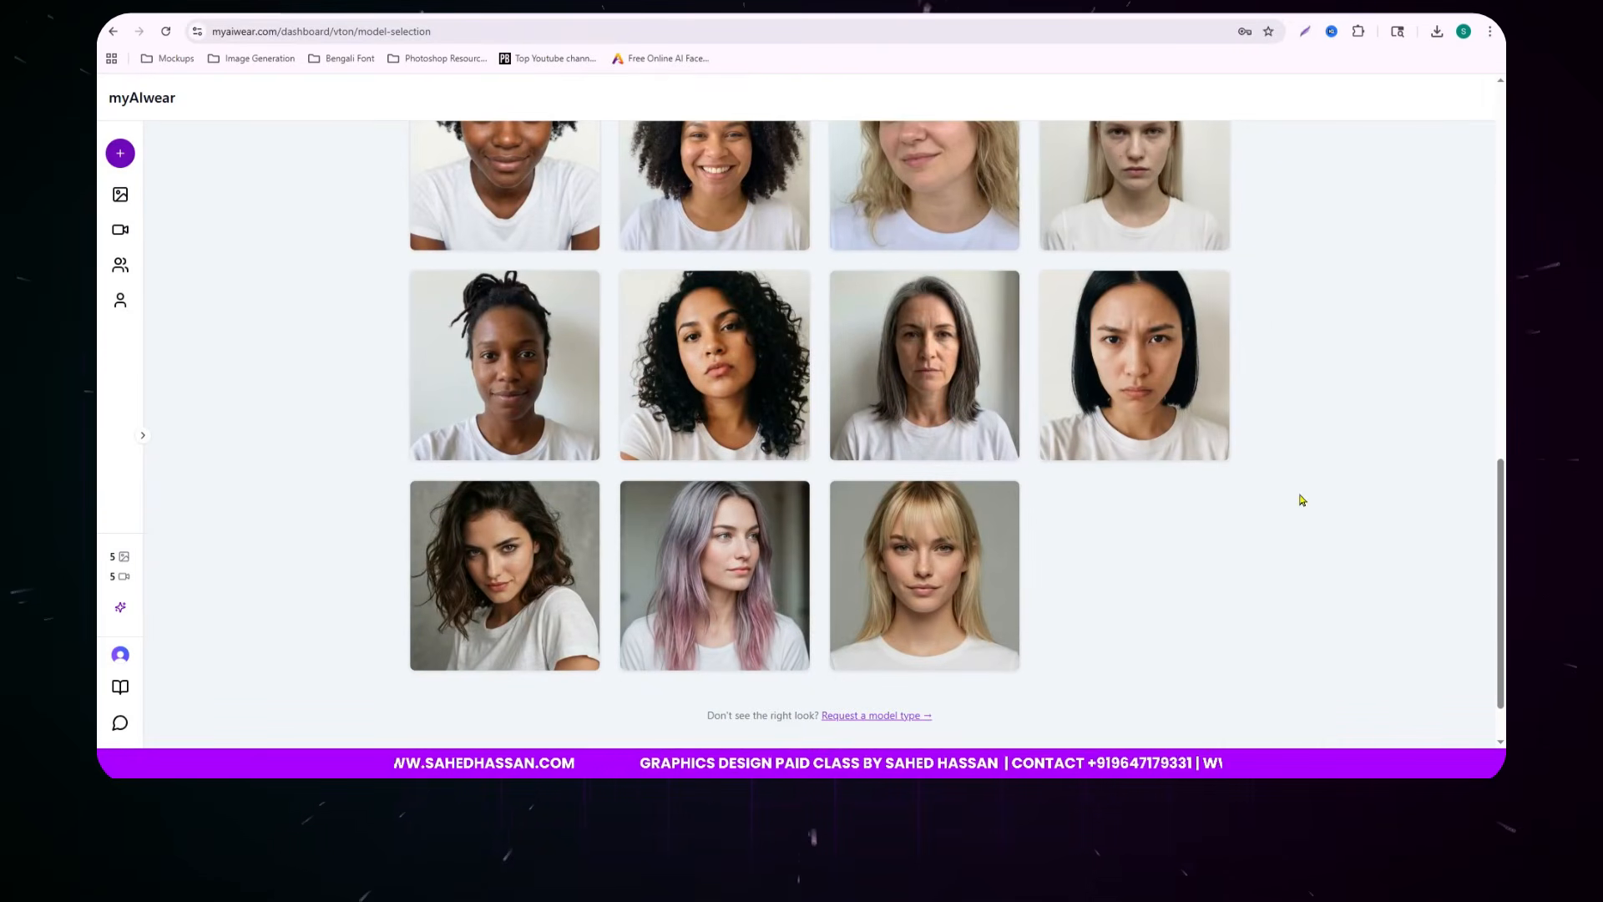
click(497, 607)
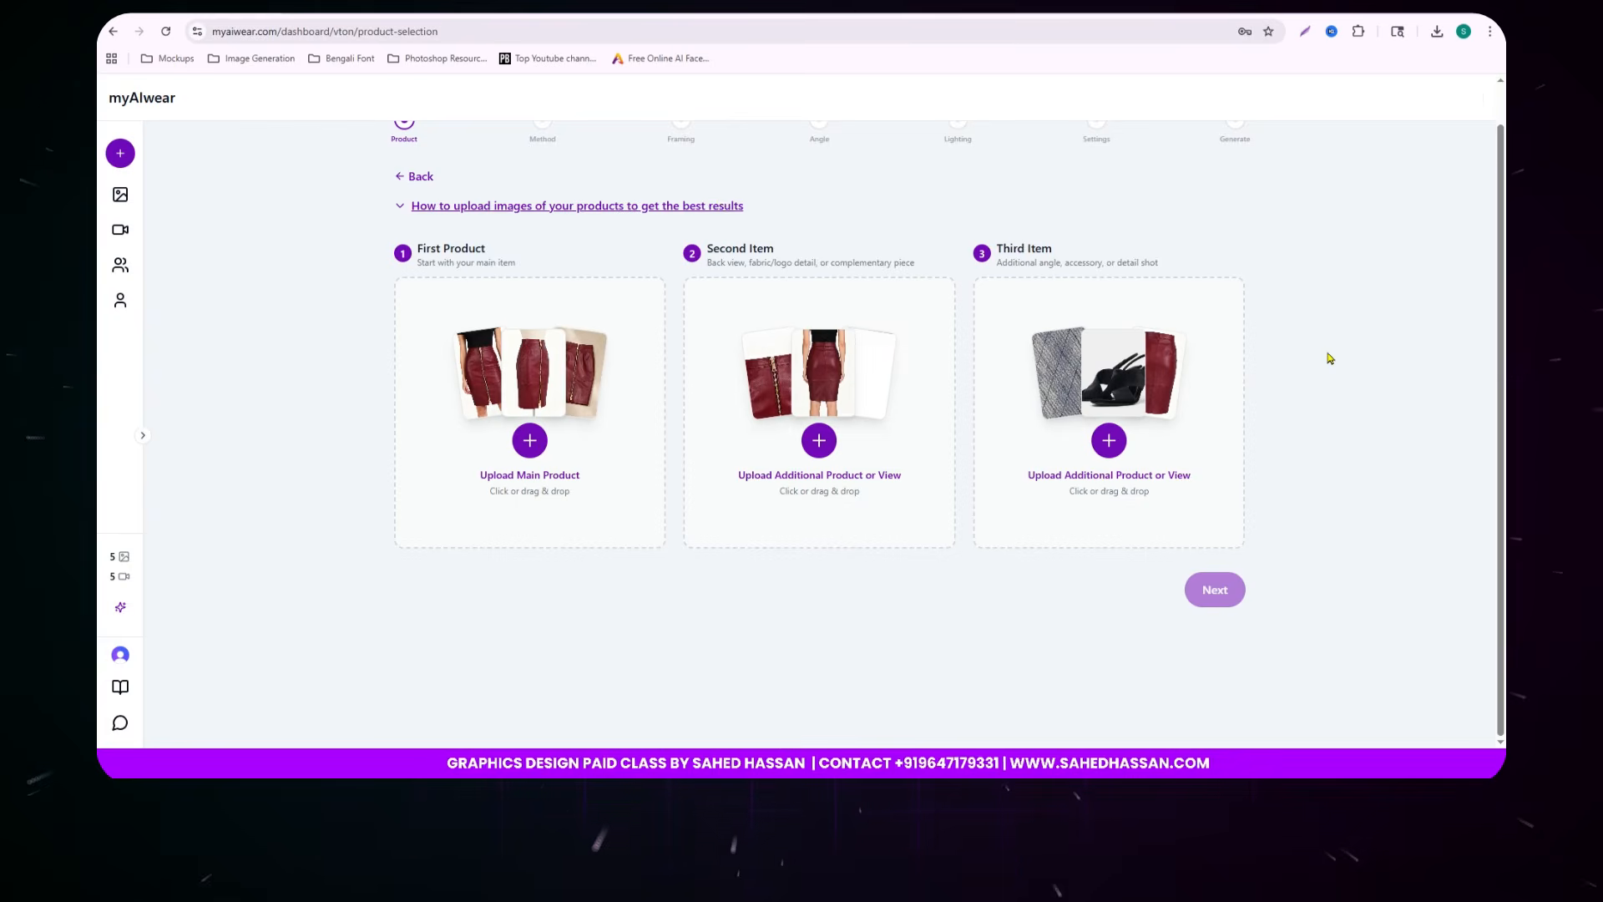
Upload a.JPG (red embroidered top), b.JPG (red trousers) and c.jpg (shoes) as the three product items
scroll(1327, 357, up, 1)
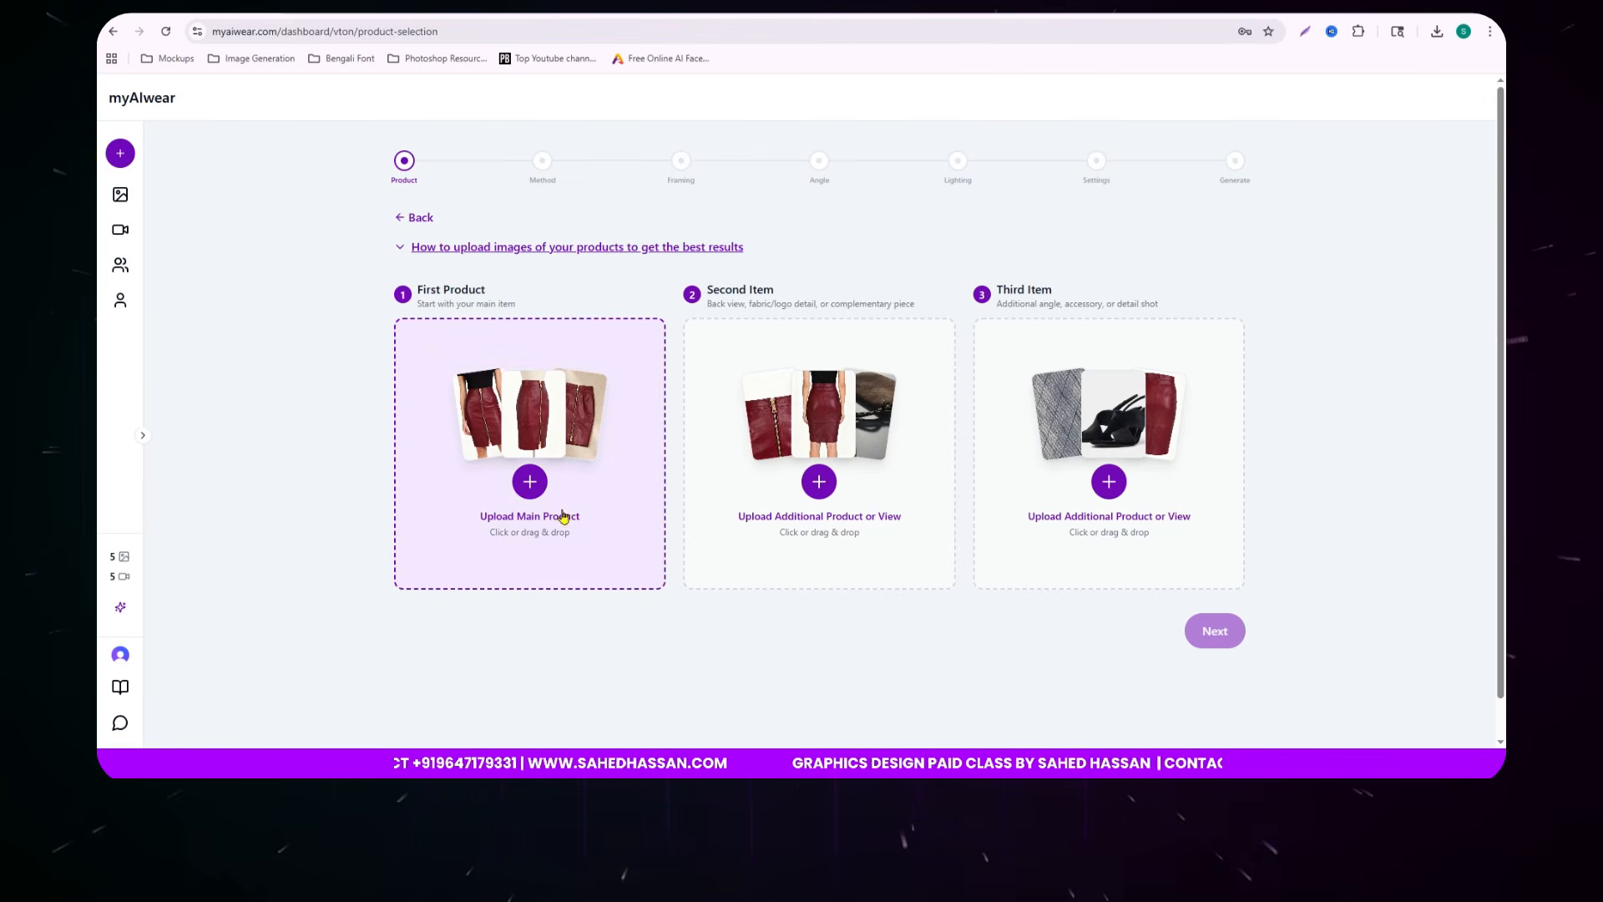
click(538, 489)
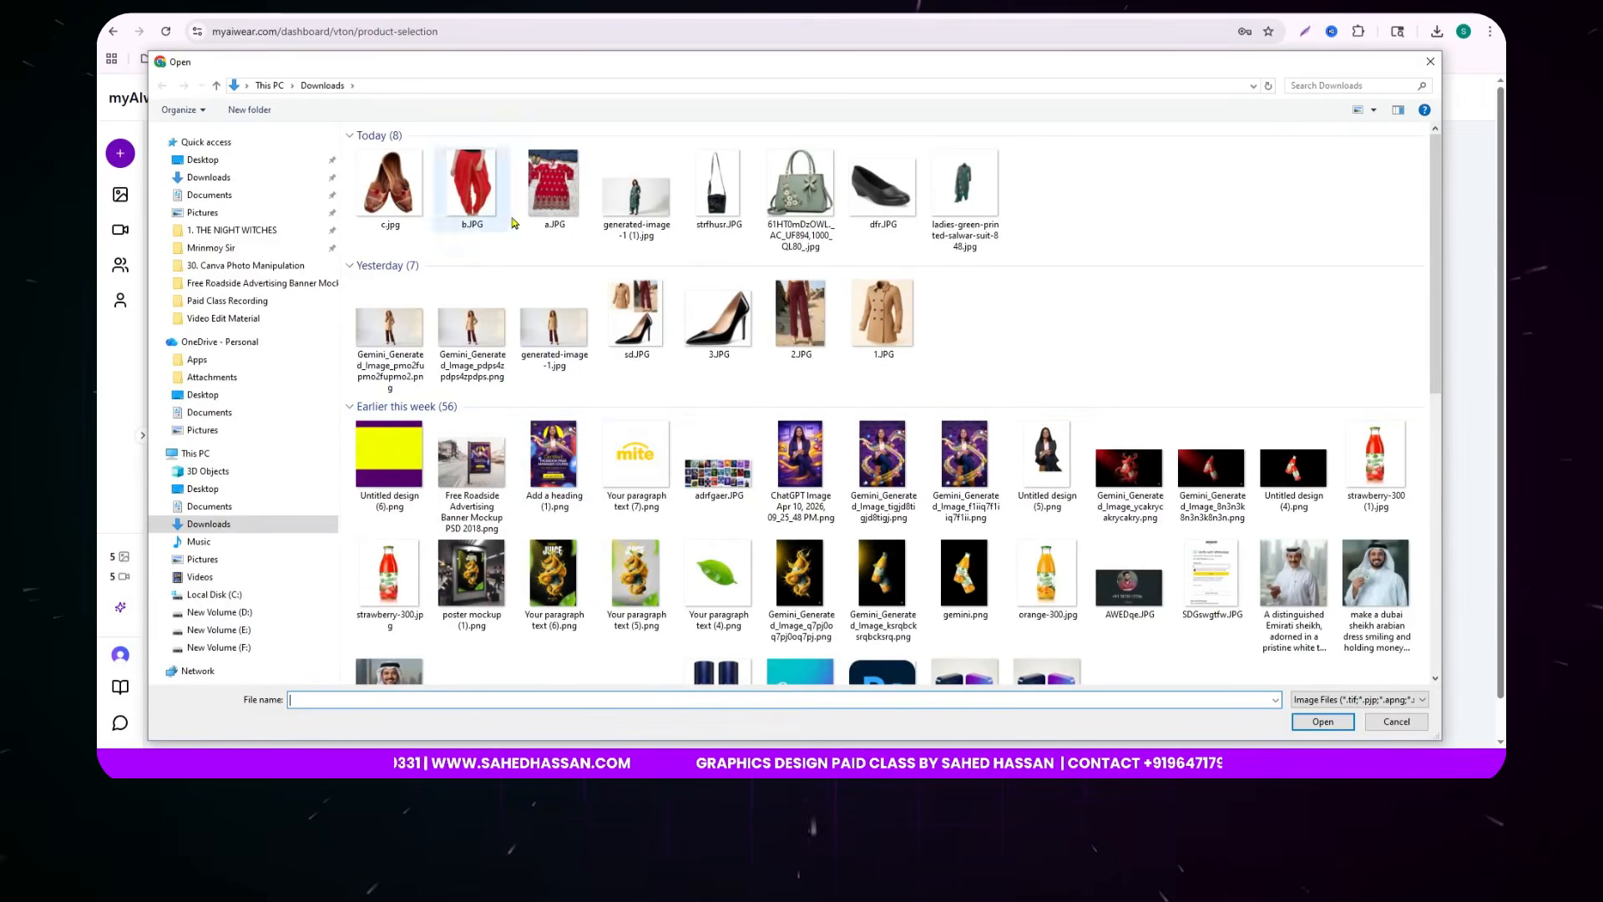
click(554, 188)
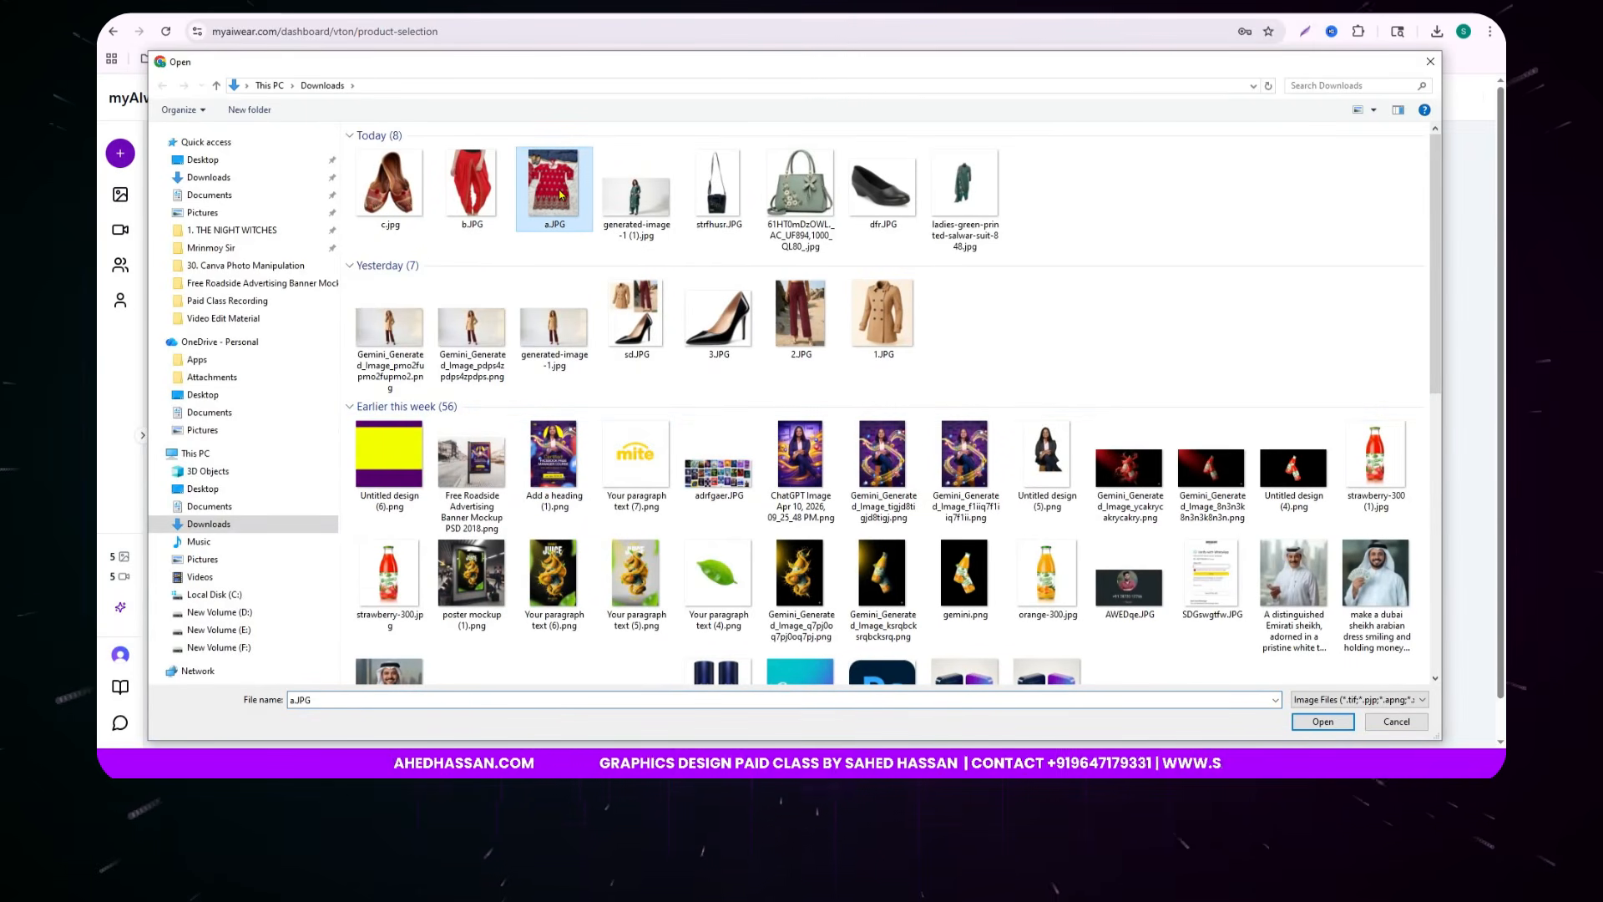
click(1324, 722)
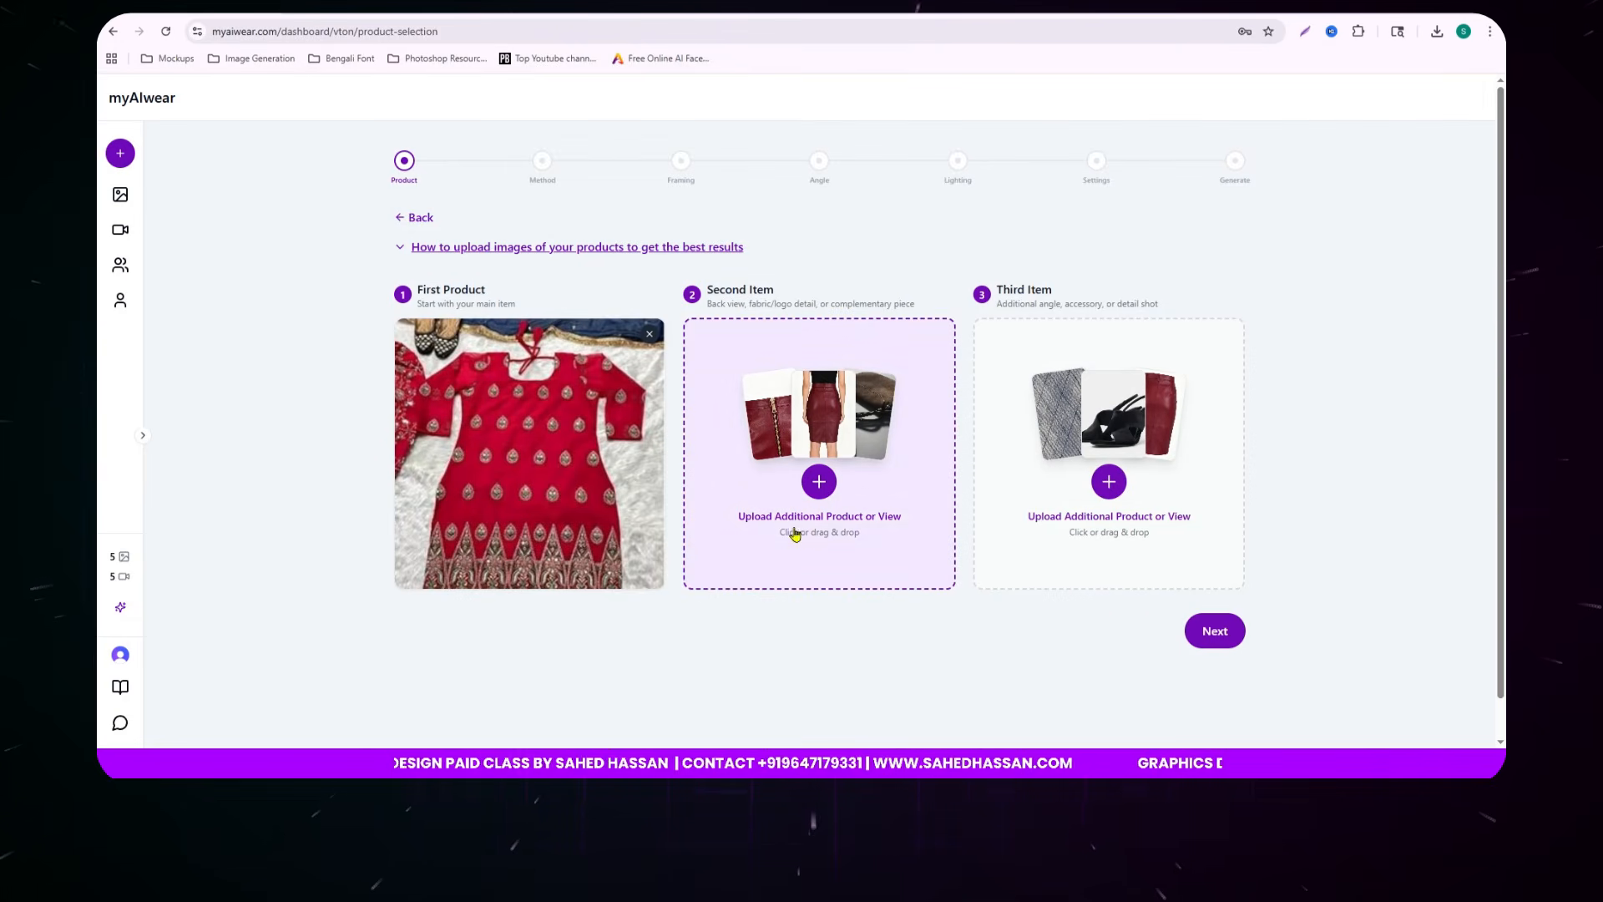
click(856, 537)
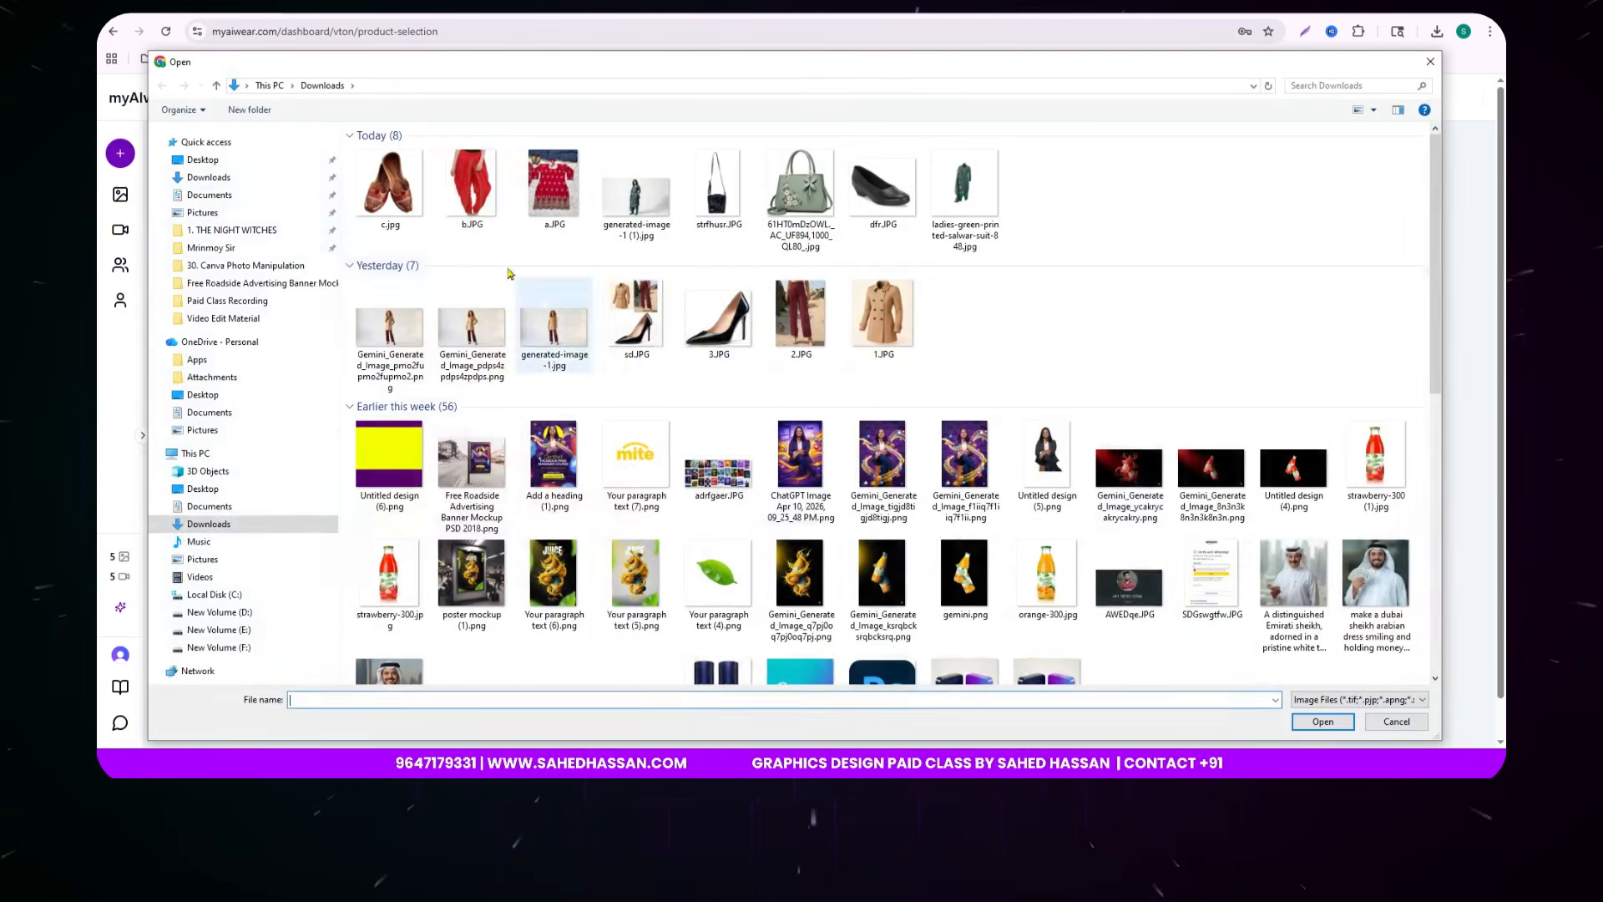
click(472, 188)
click(1322, 721)
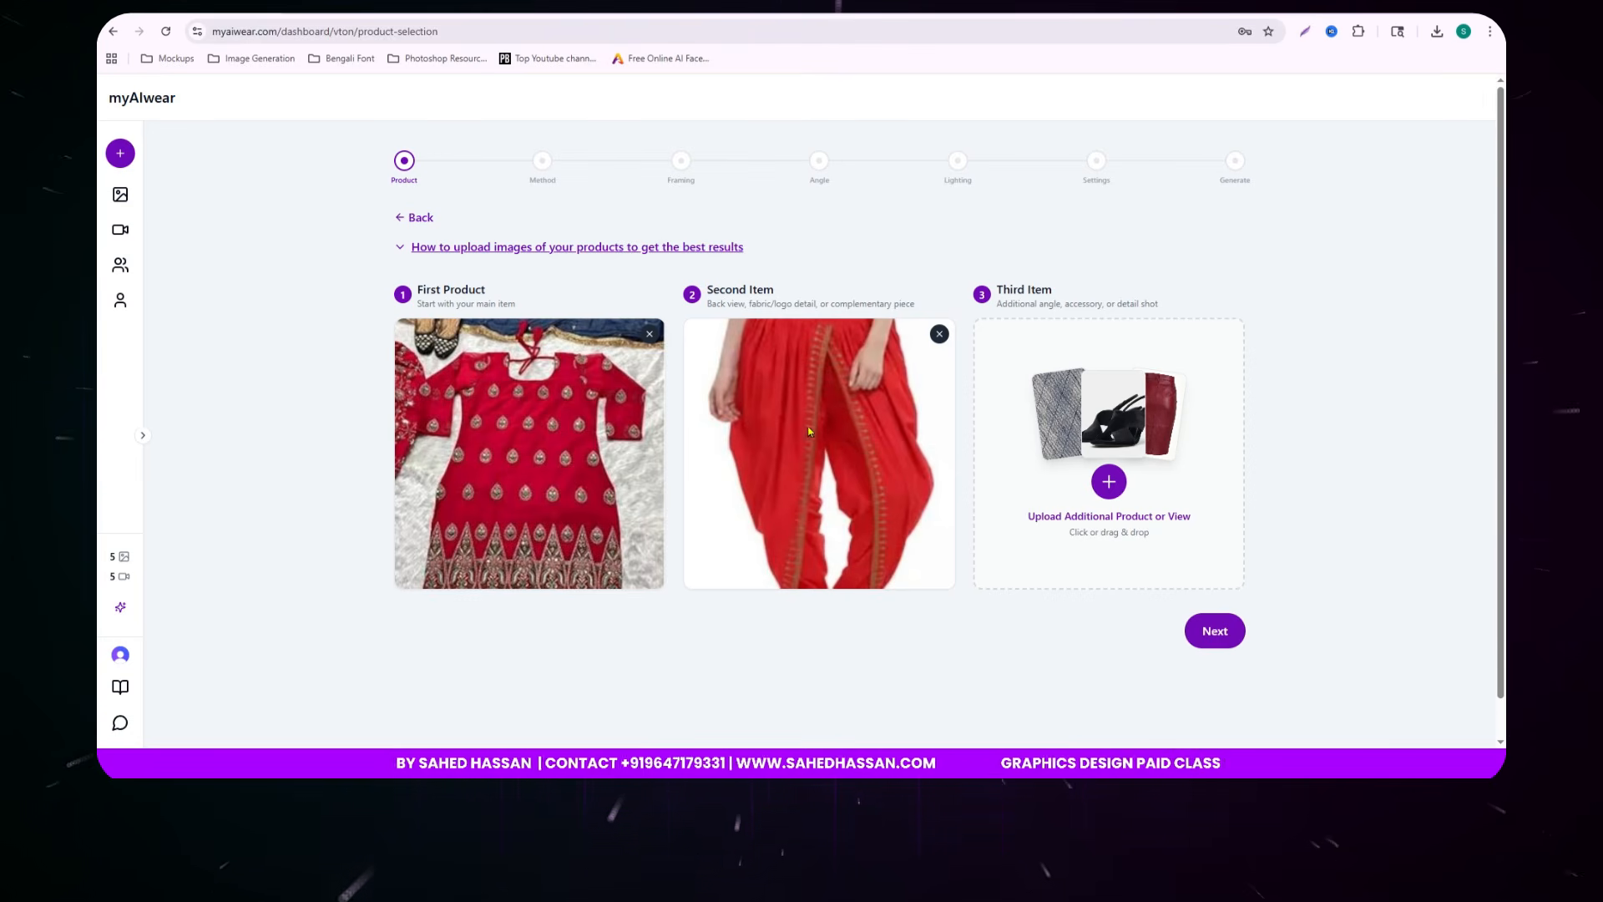
click(1121, 518)
click(389, 187)
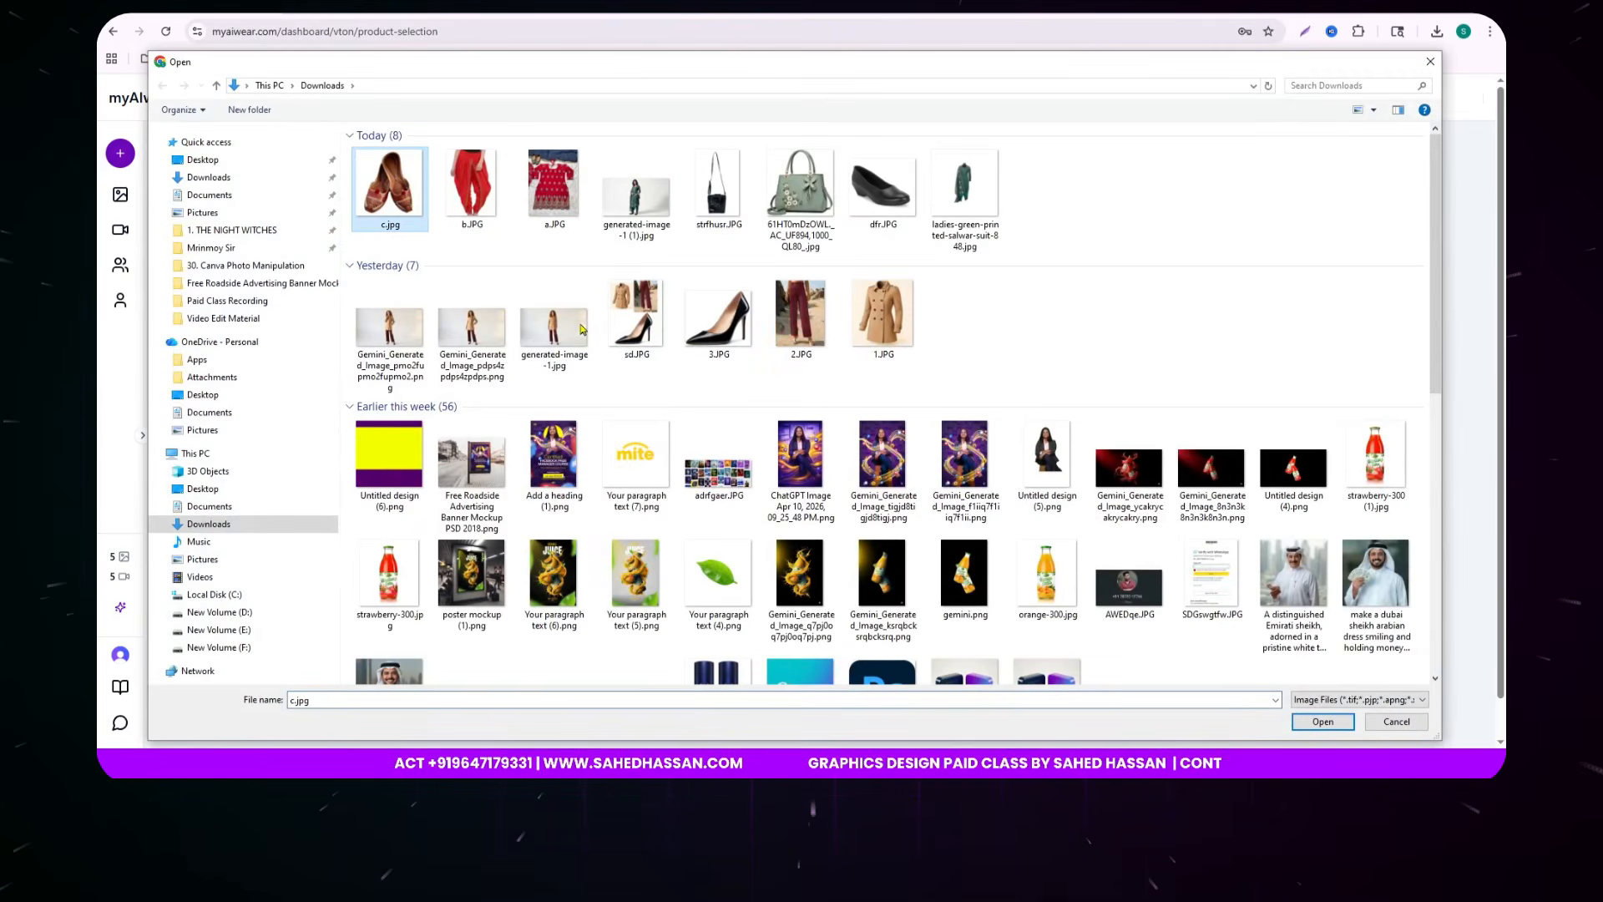
click(1323, 721)
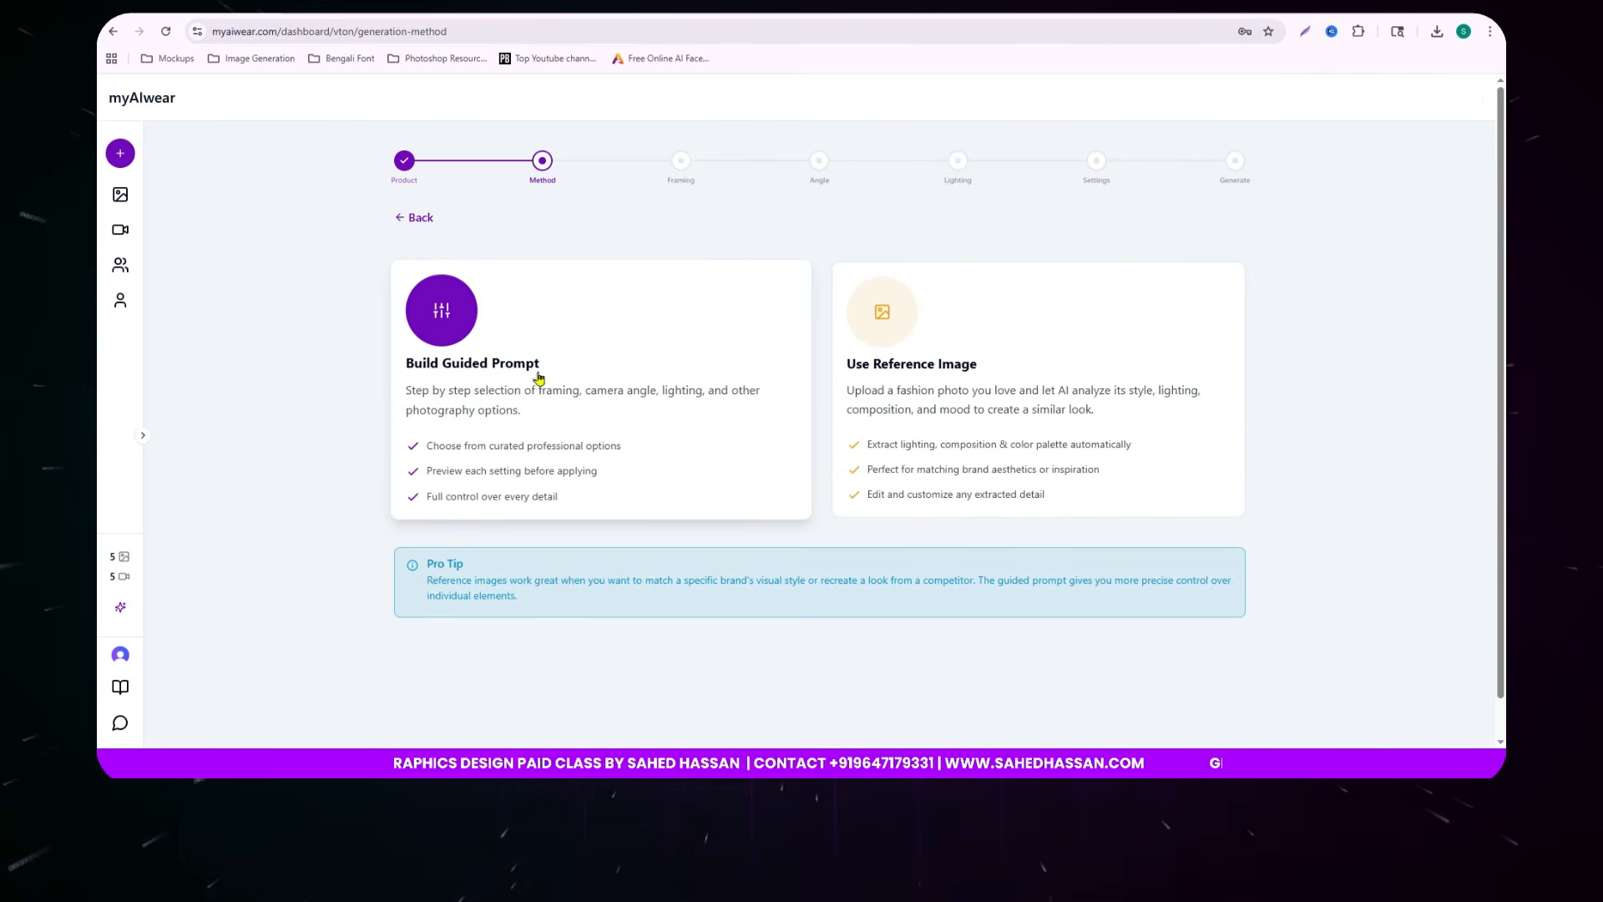
Choose the Build Guided Prompt method with Full Body framing
click(619, 389)
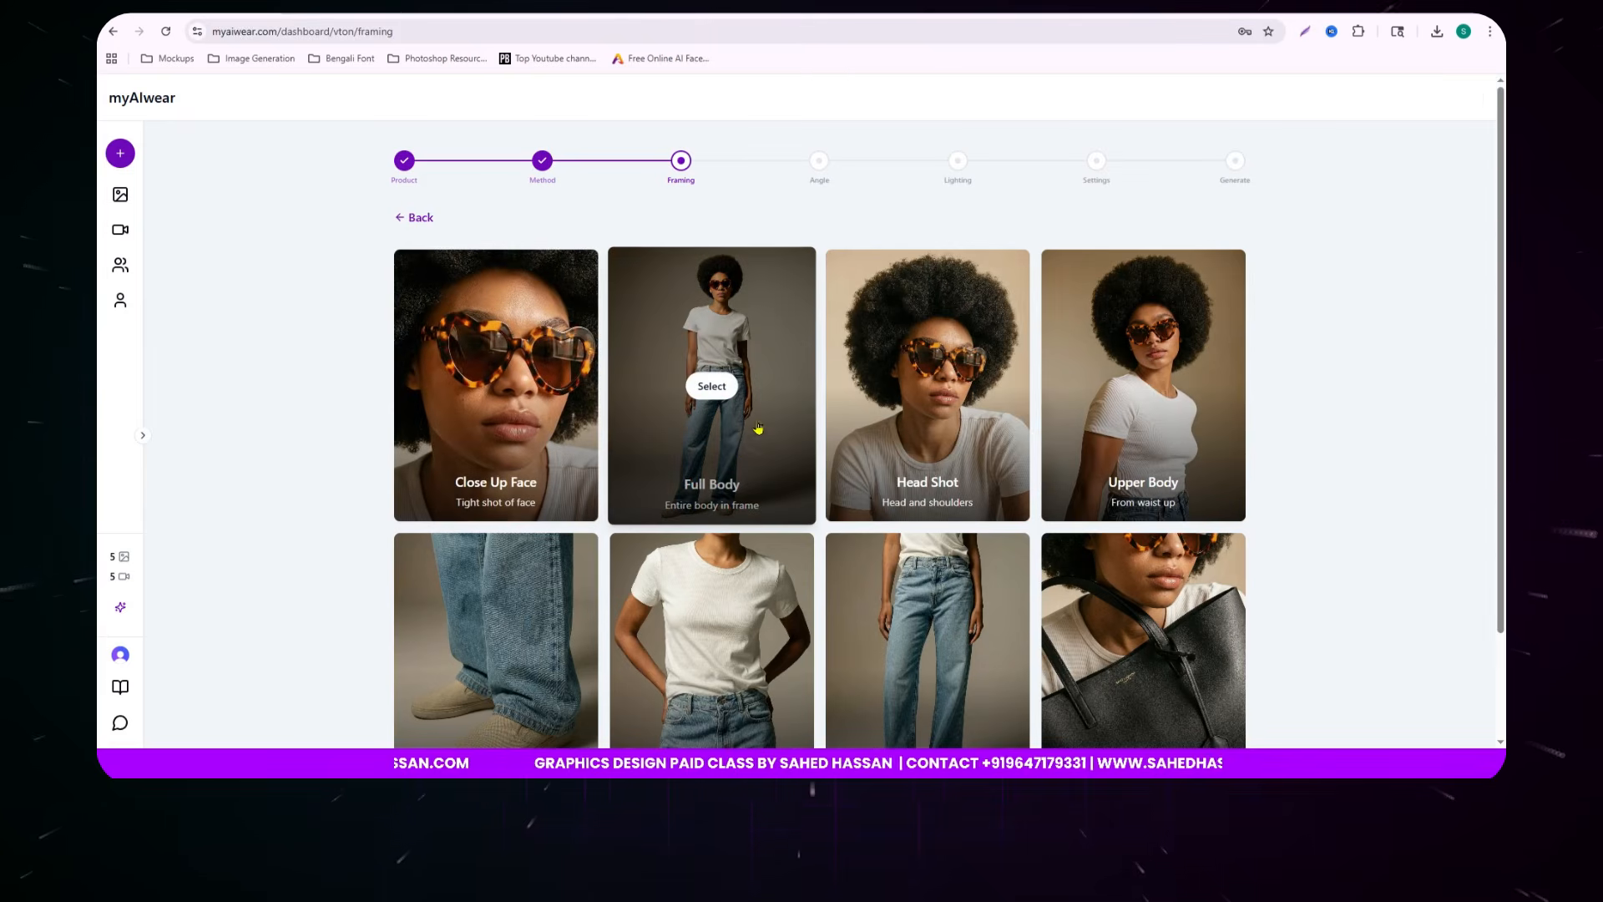
scroll(1209, 479, down, 2)
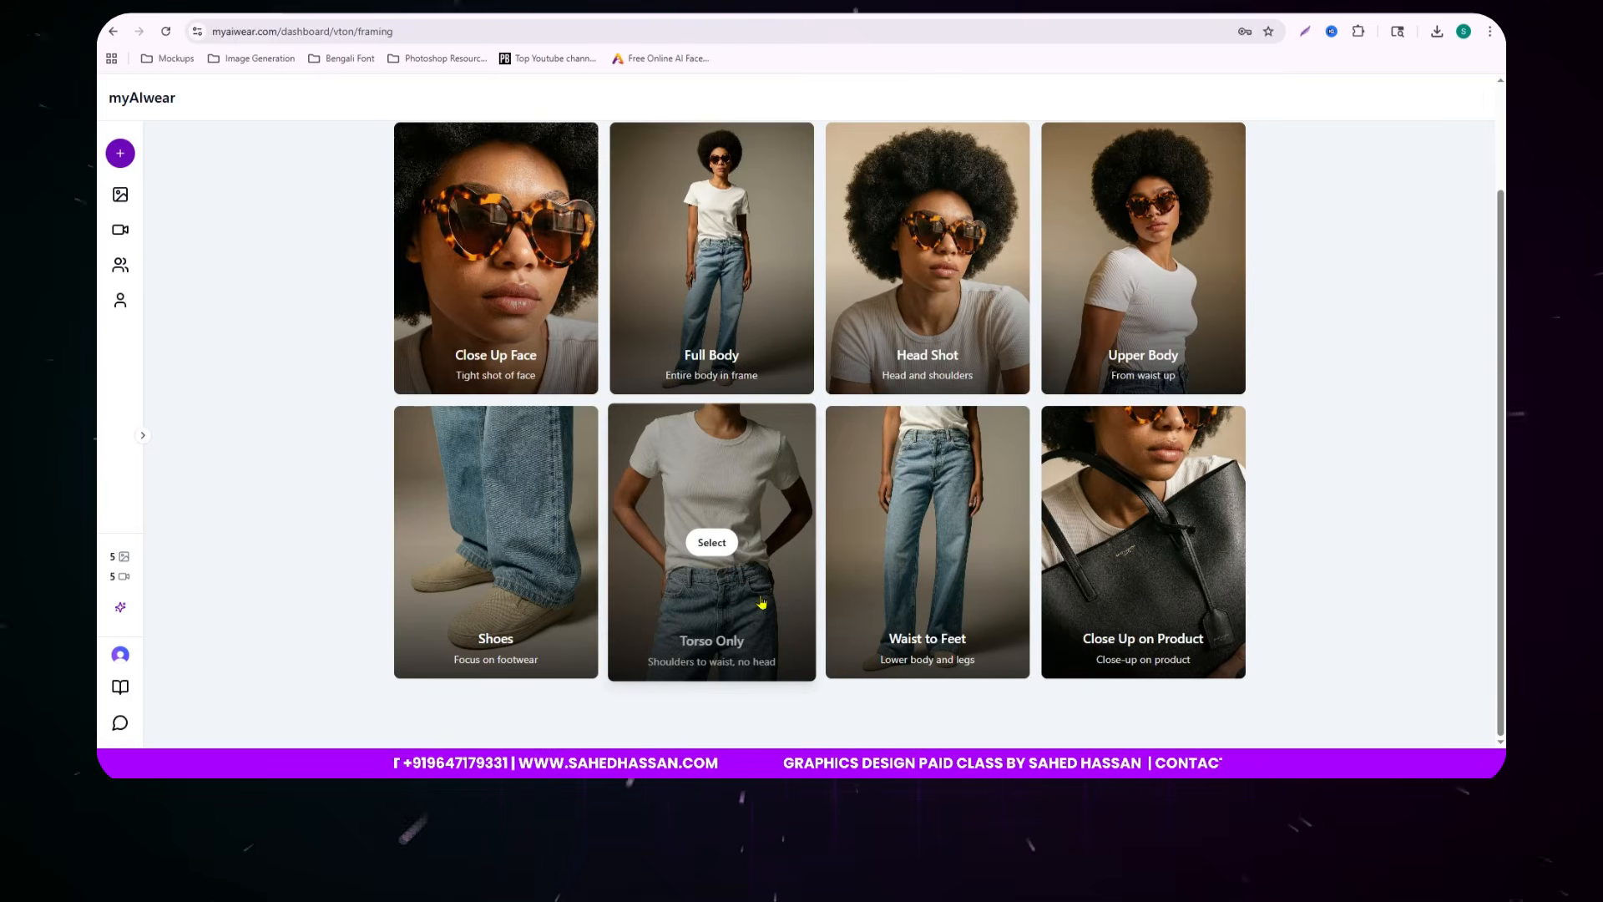
click(741, 304)
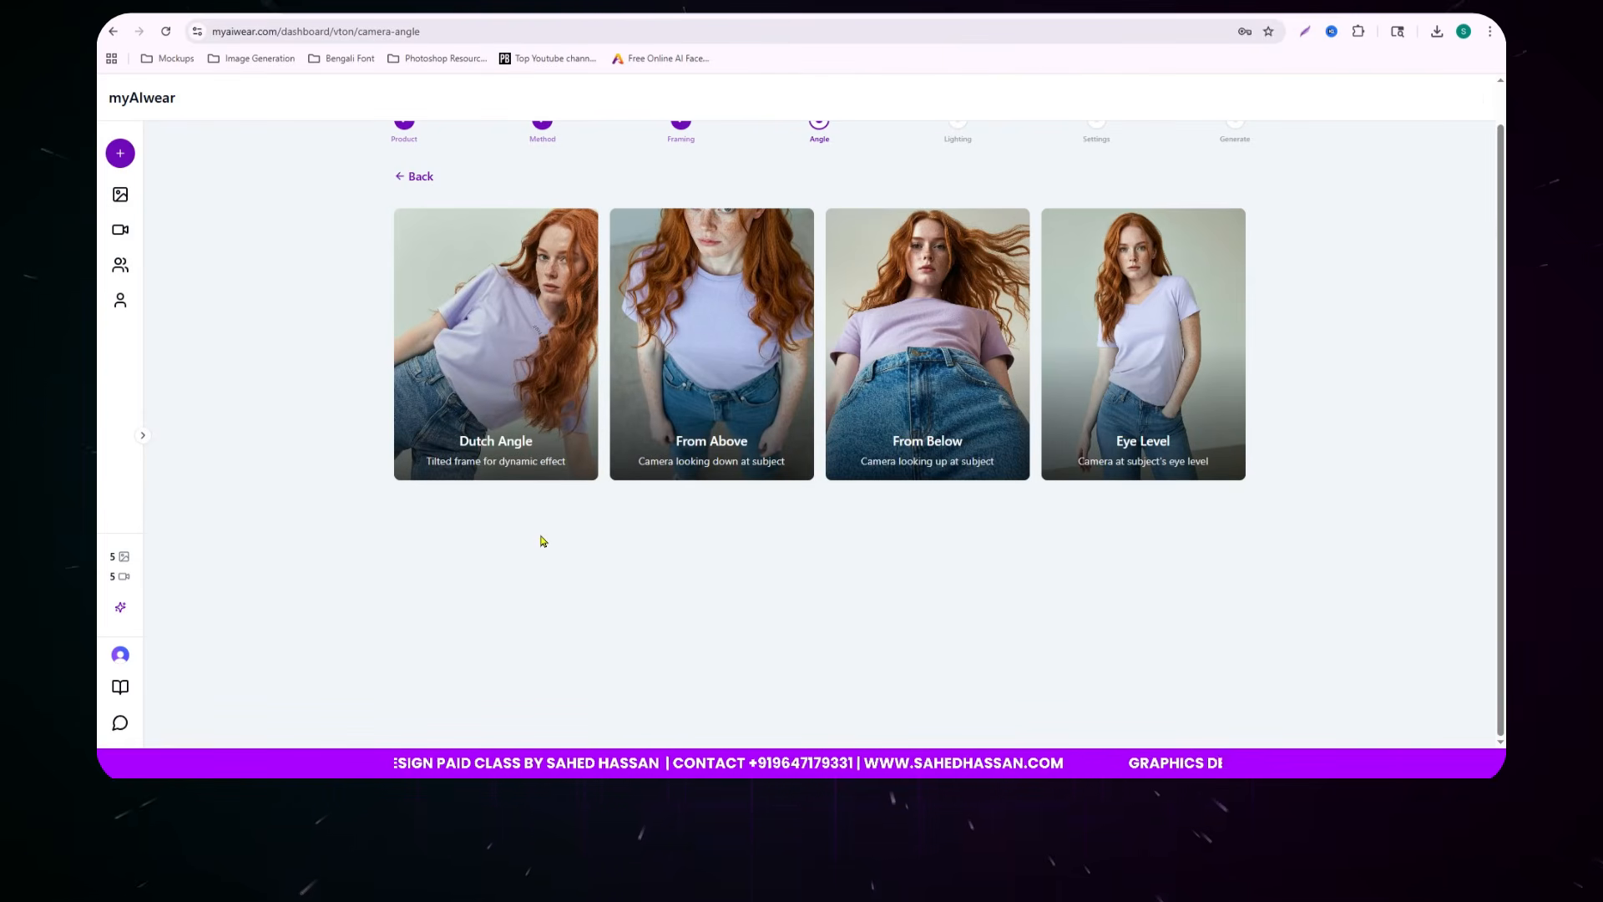
Pick the Eye Level angle and, from all 20 lighting styles, Cinematic lighting
click(1157, 390)
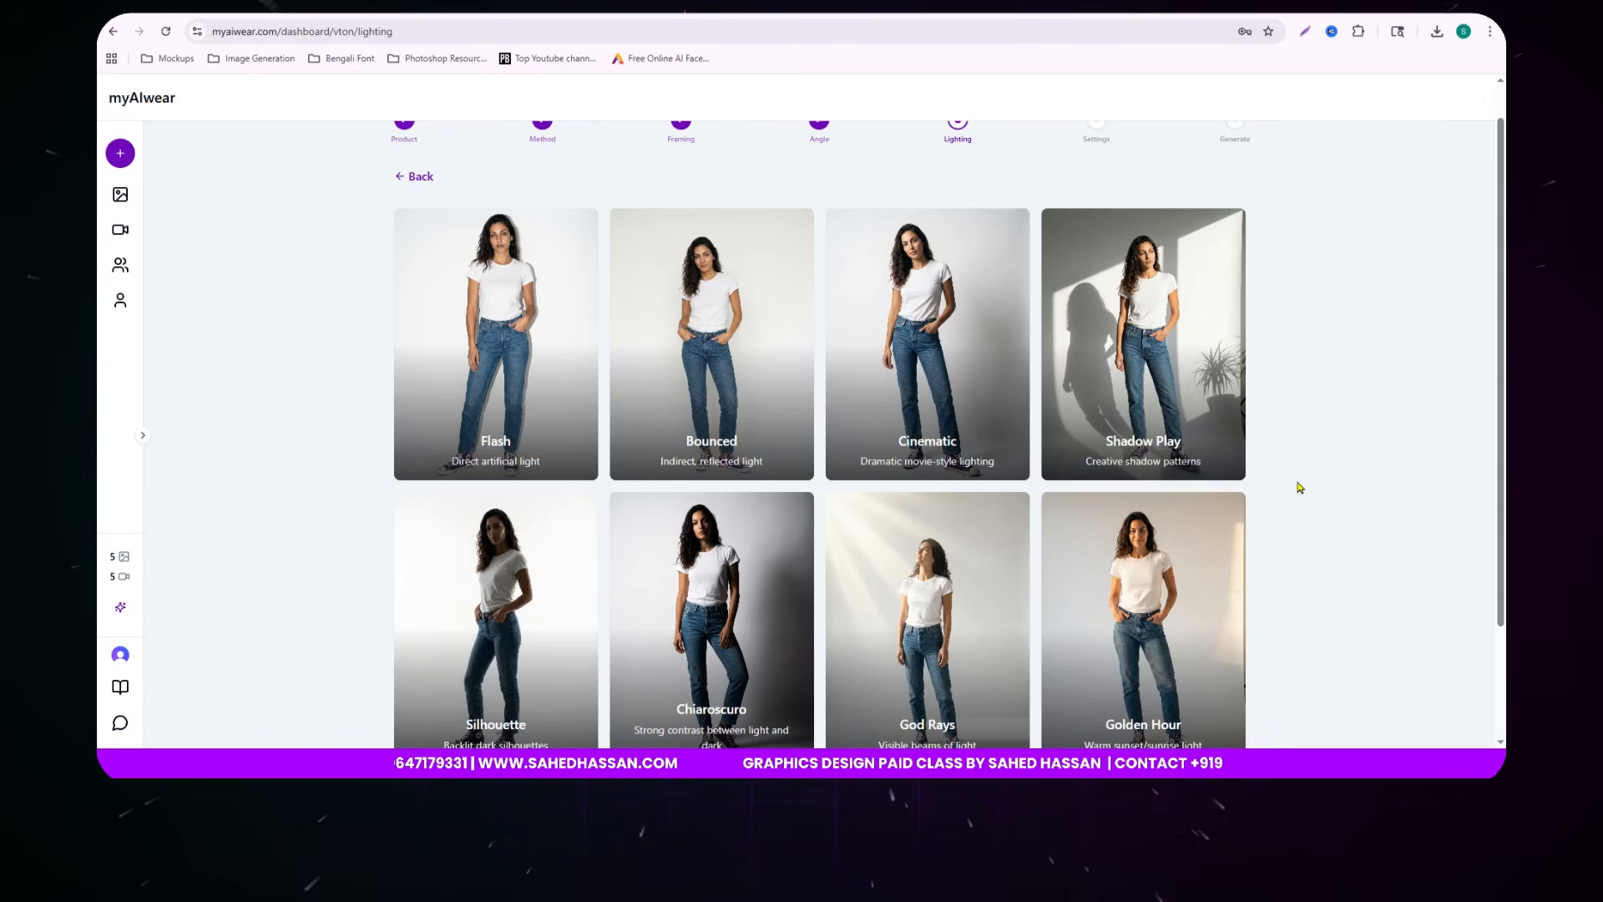
scroll(1016, 418, down, 2)
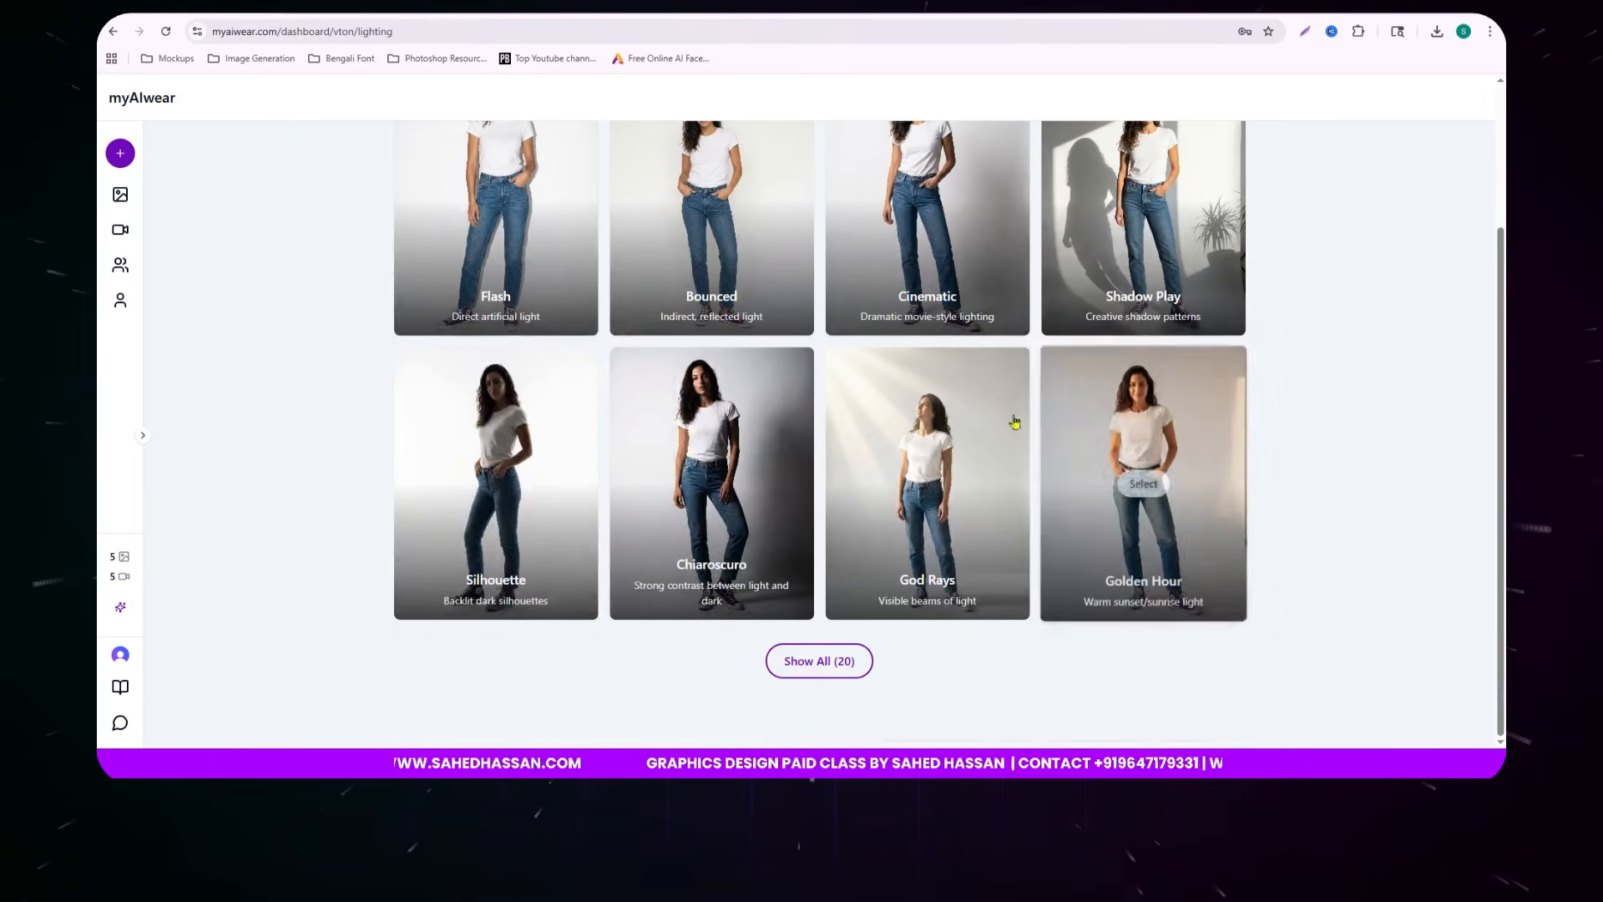
click(781, 659)
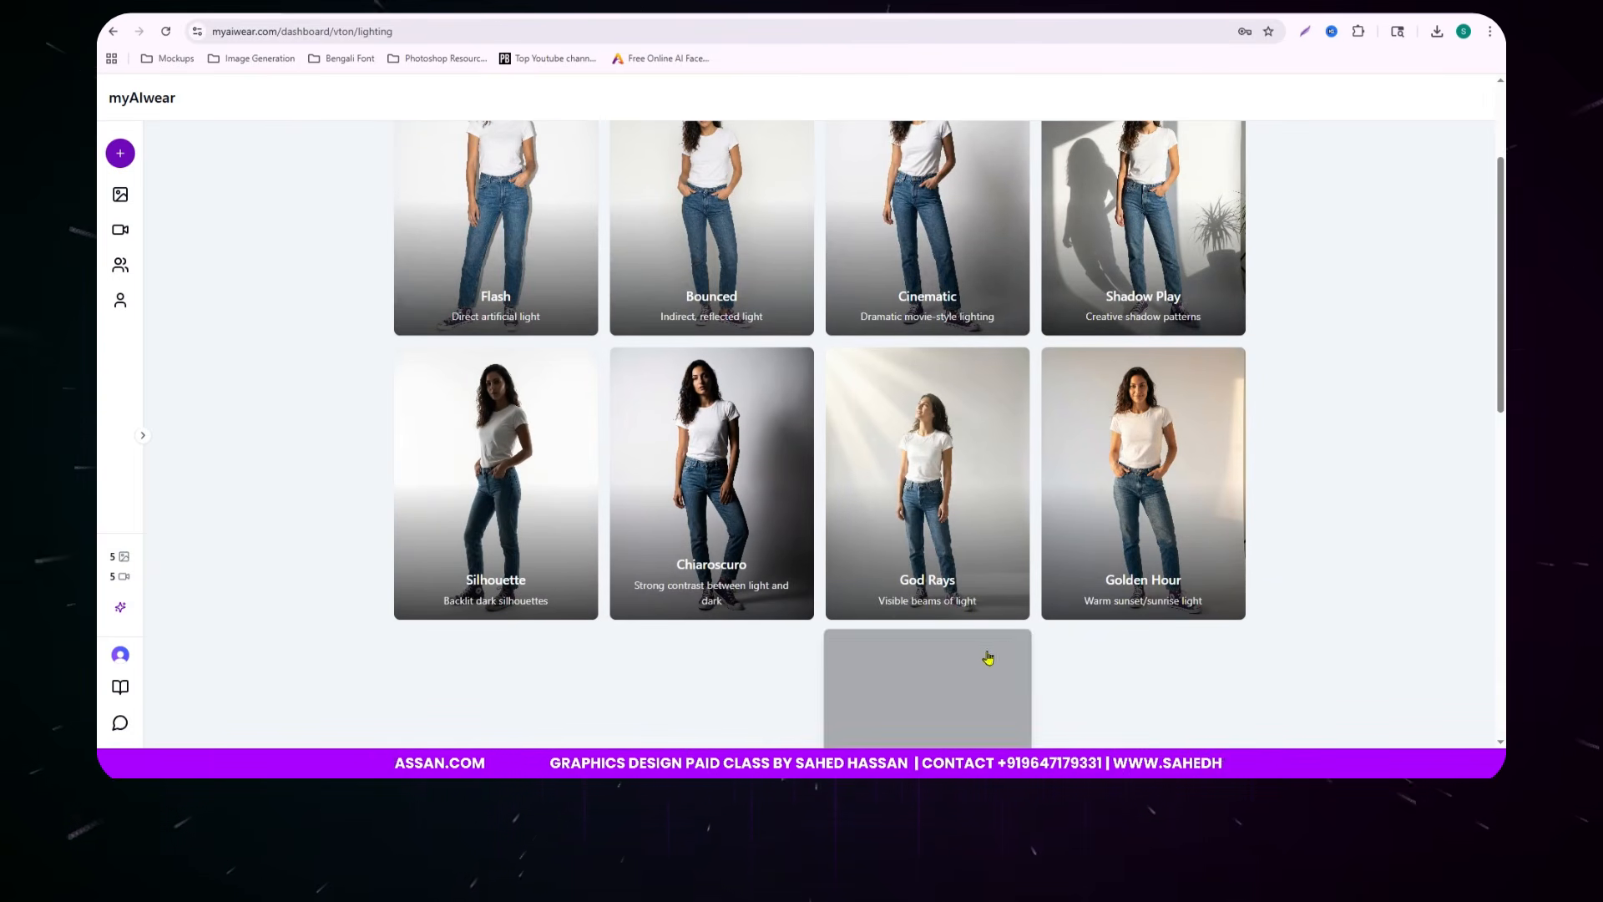
scroll(1336, 442, down, 5)
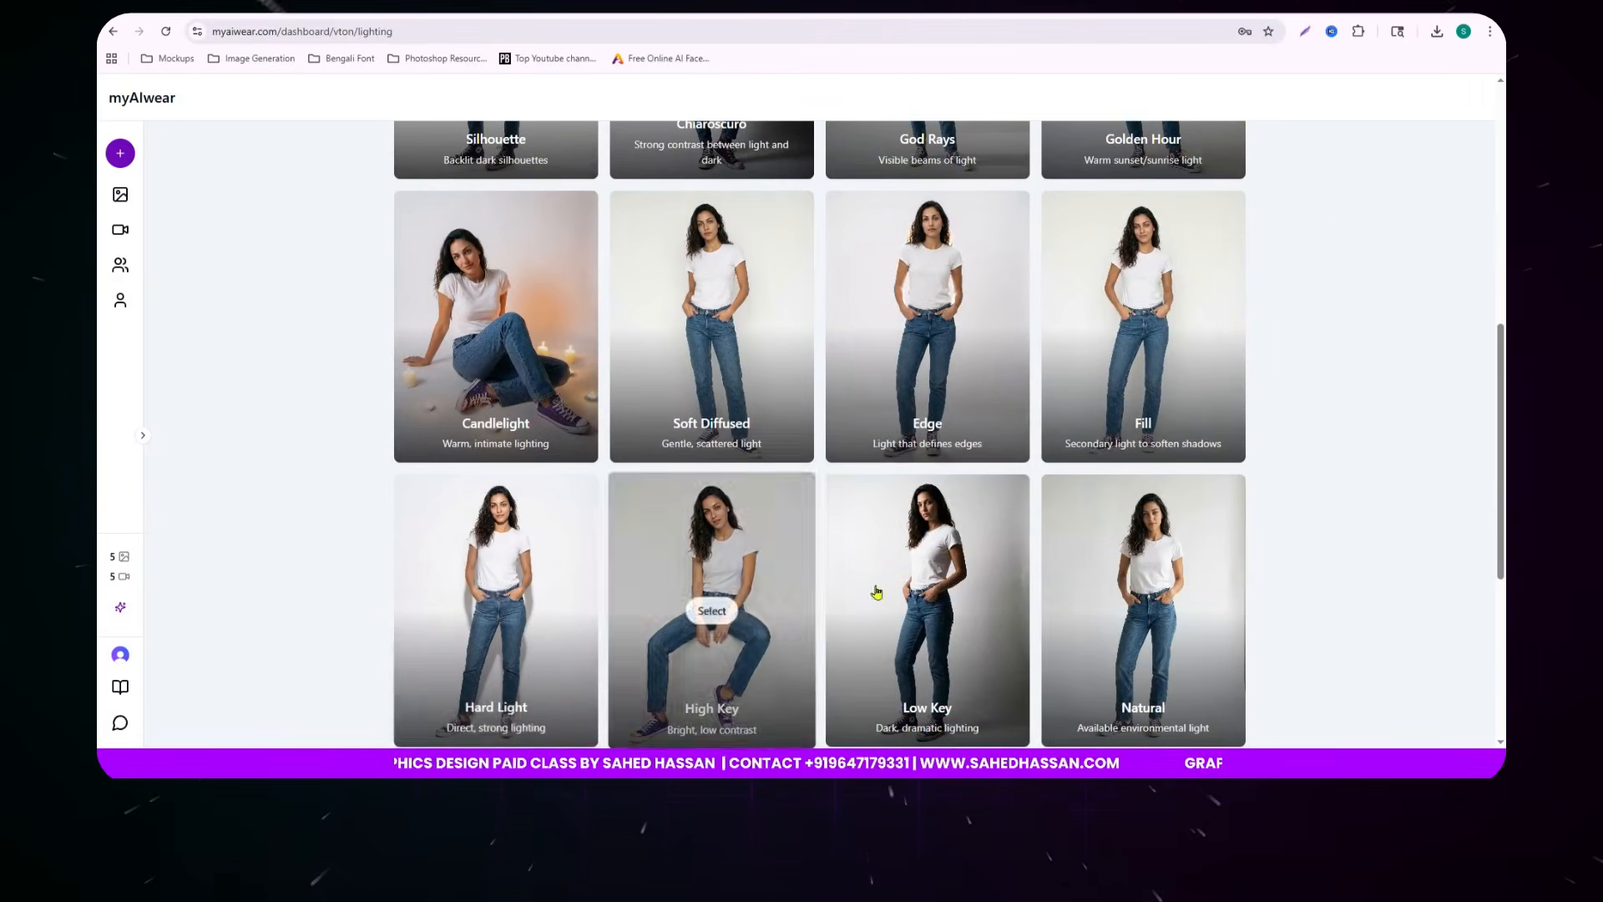
scroll(1100, 547, down, 1)
scroll(1085, 551, down, 3)
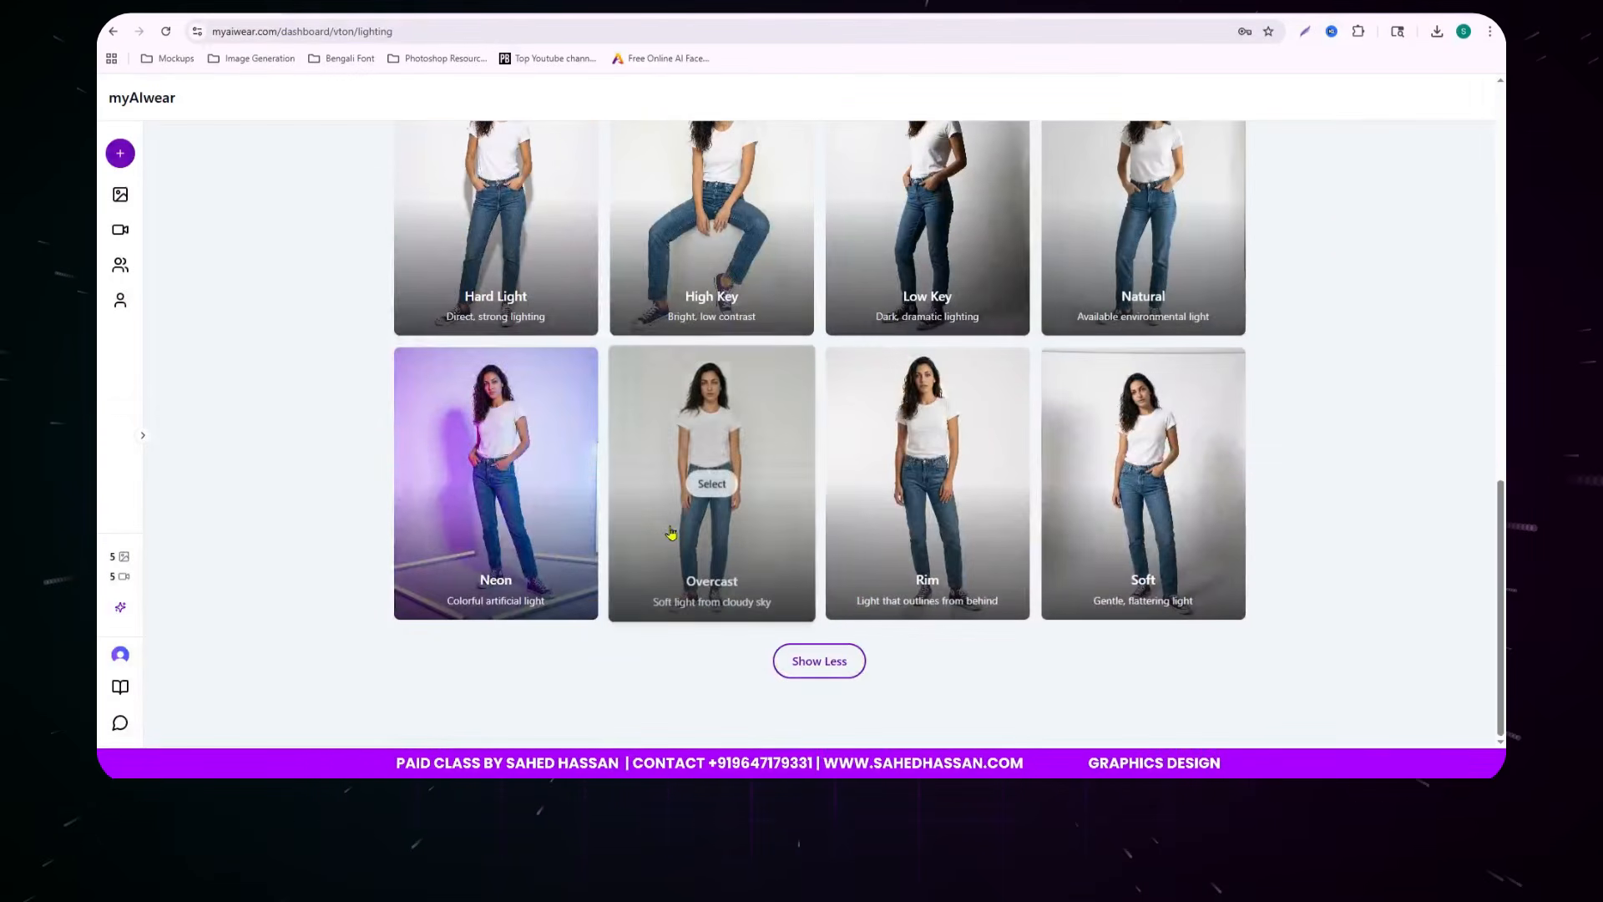
scroll(1085, 553, up, 10)
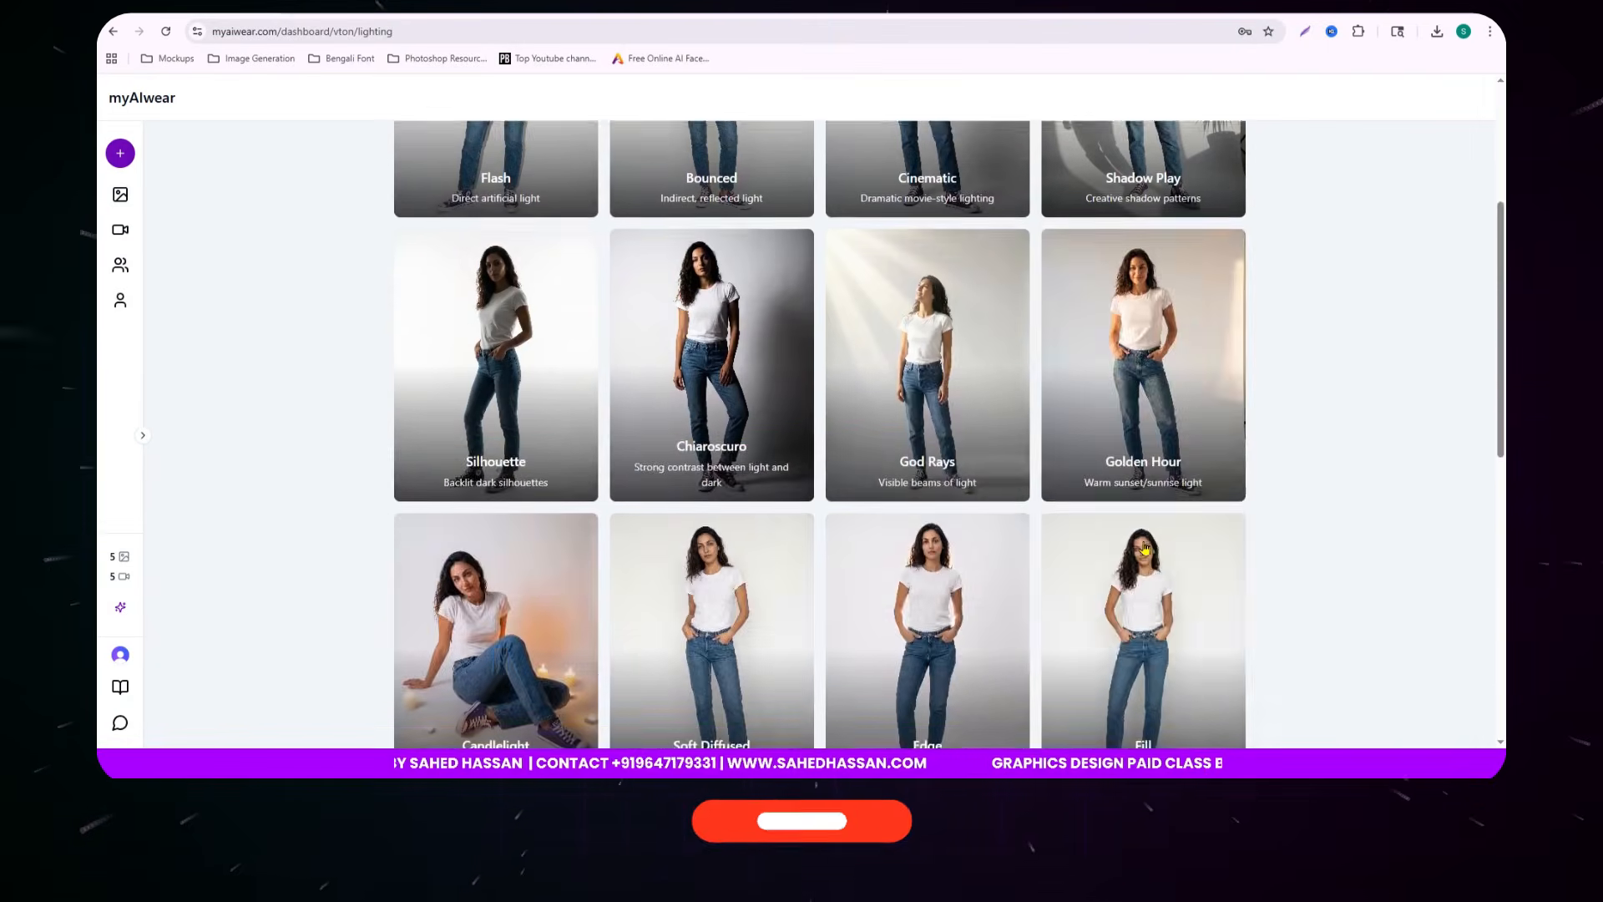
click(935, 386)
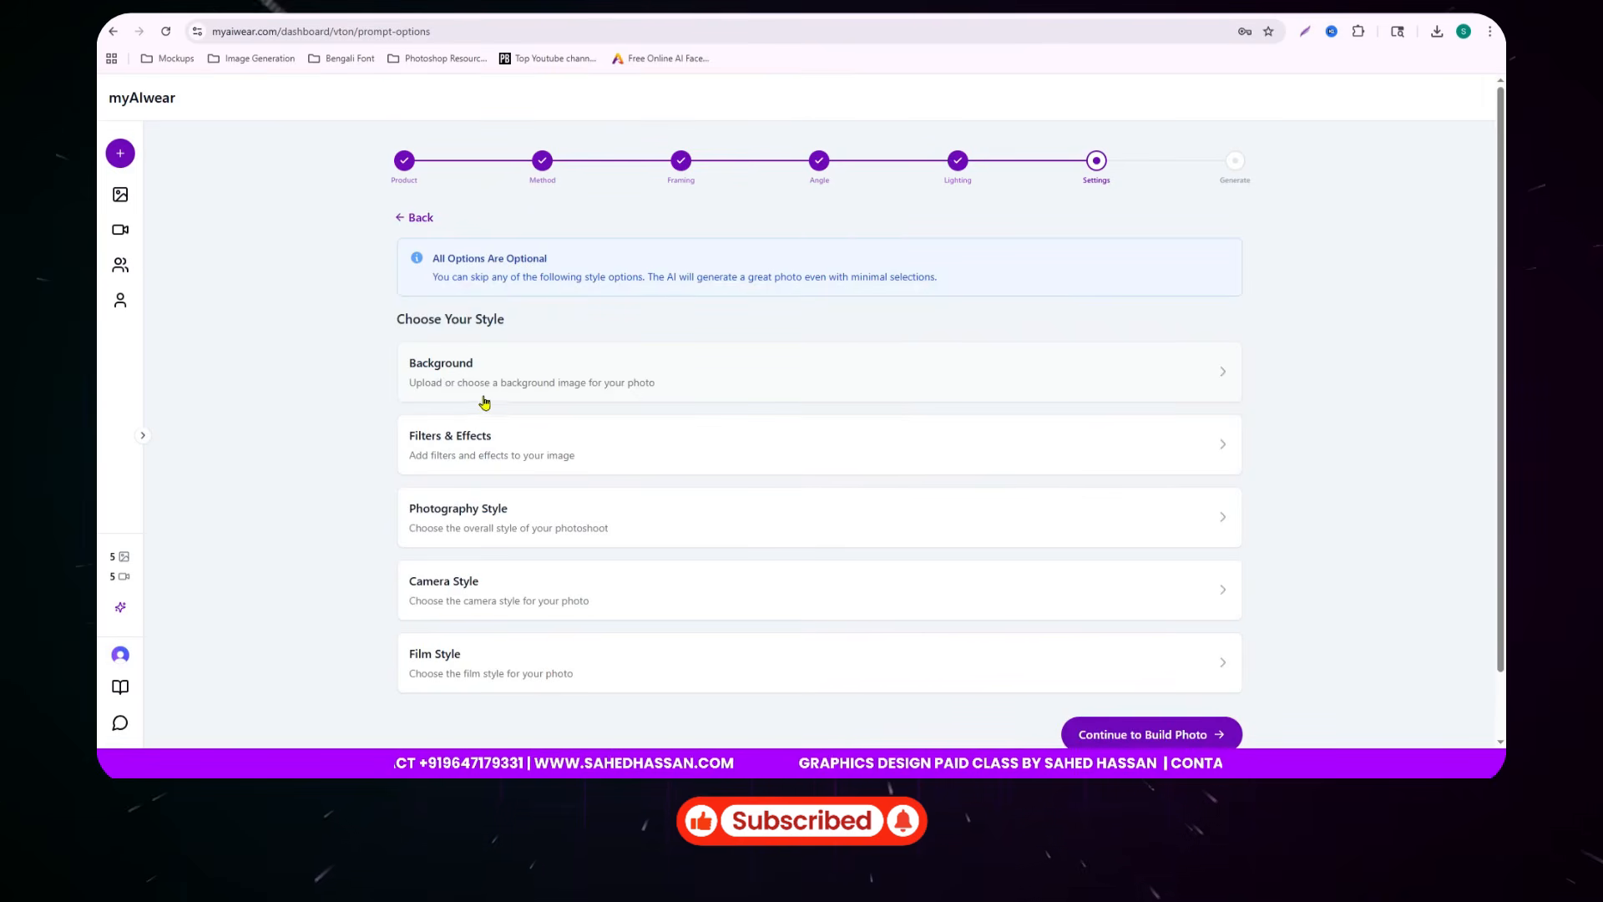
click(869, 387)
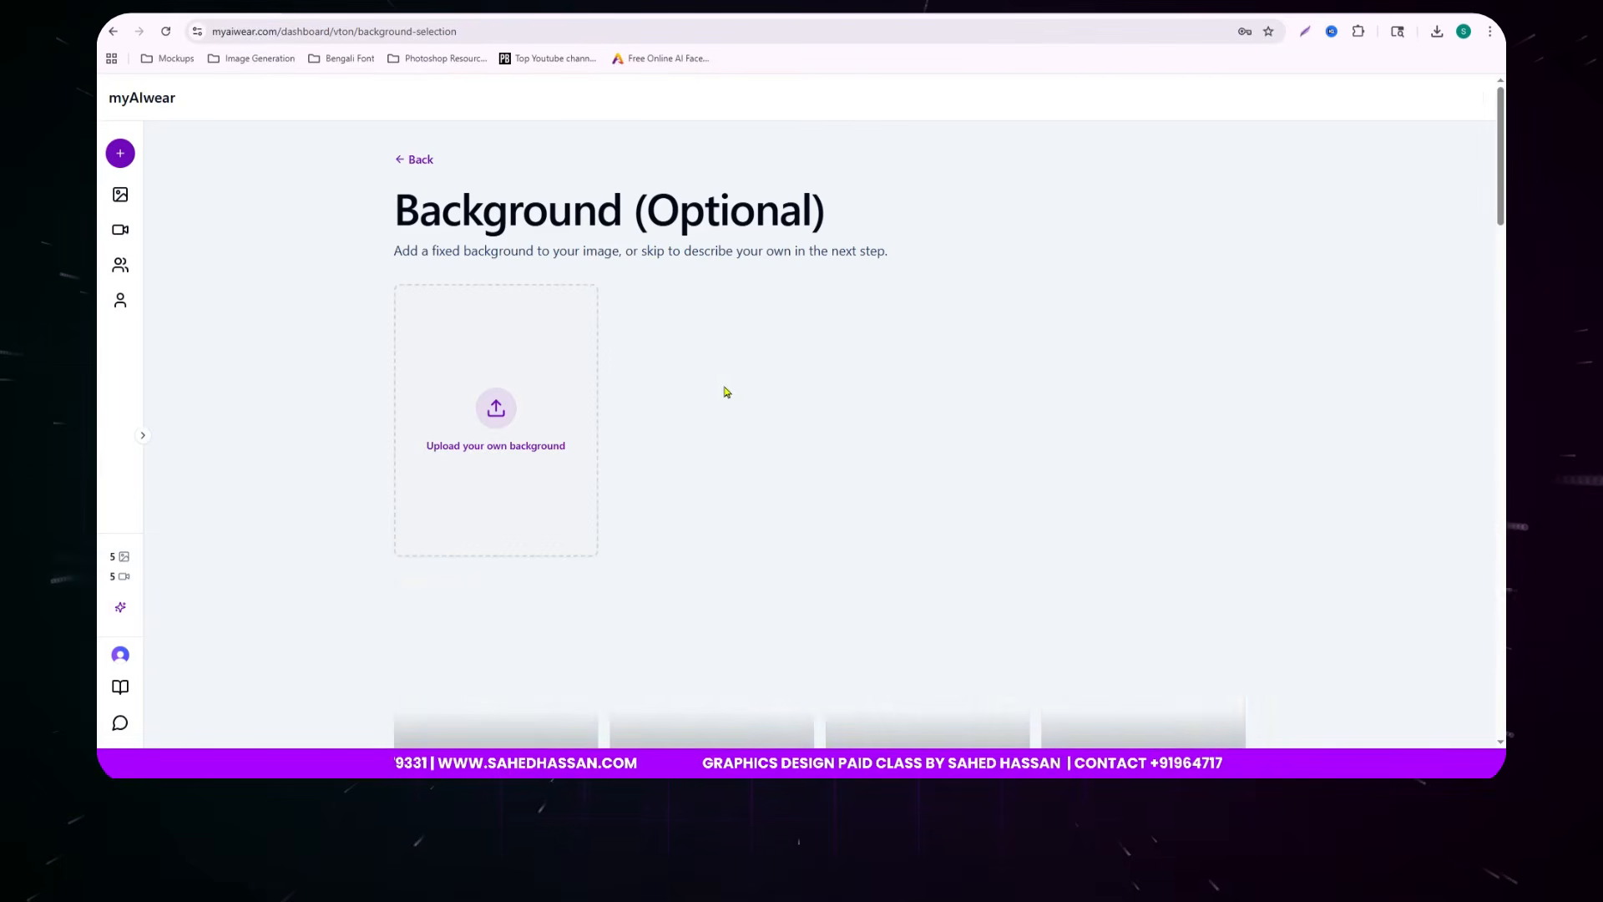
click(400, 169)
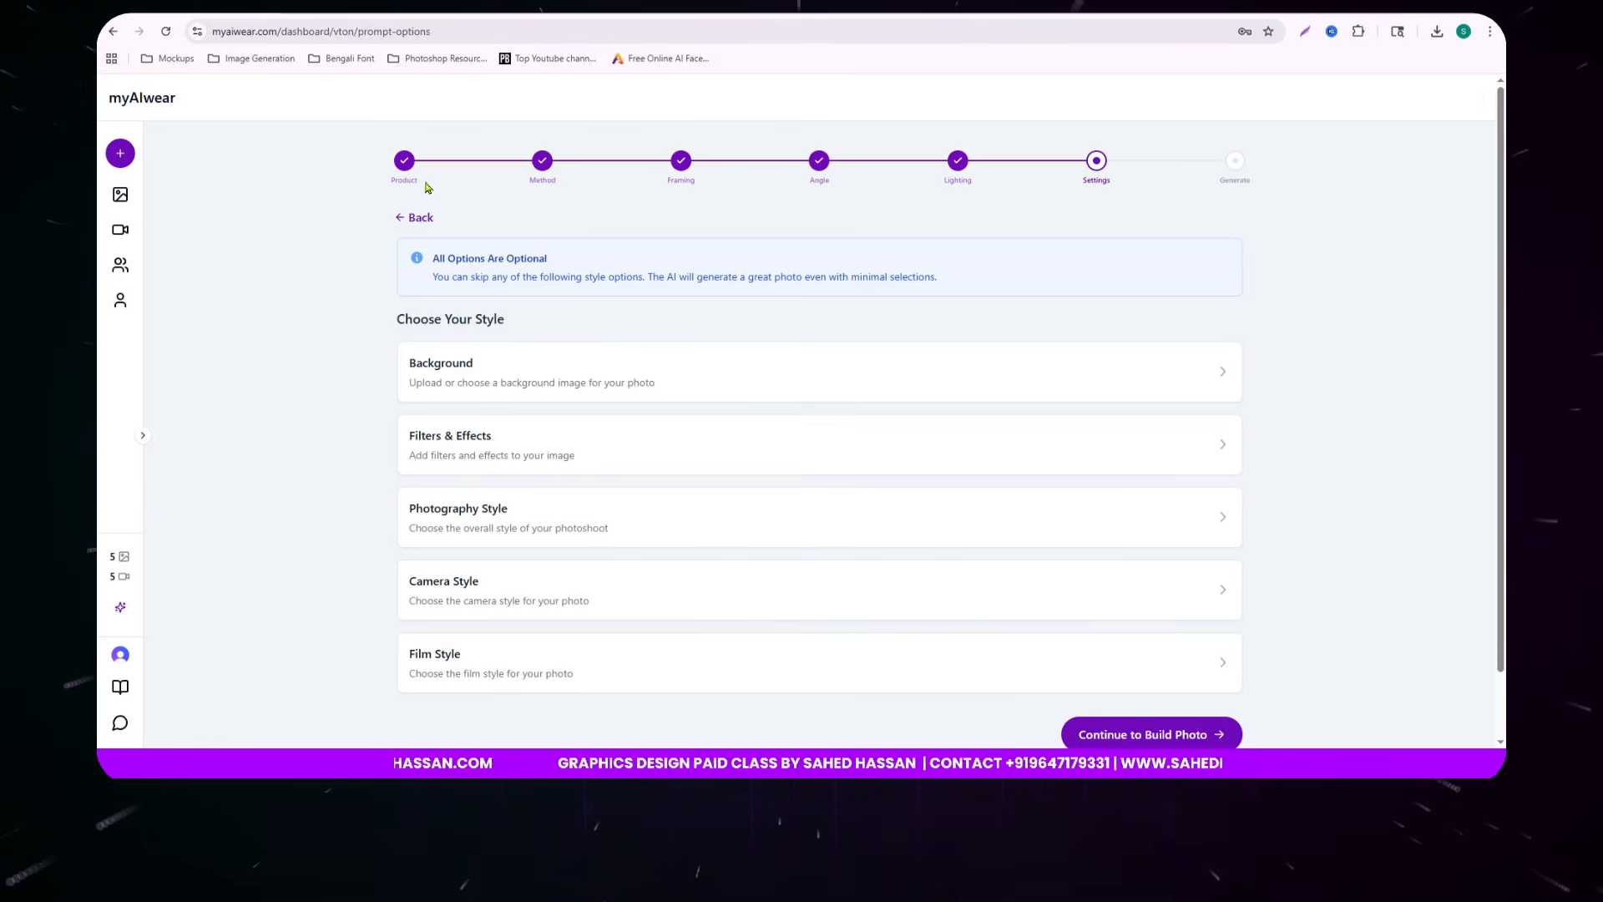
click(681, 449)
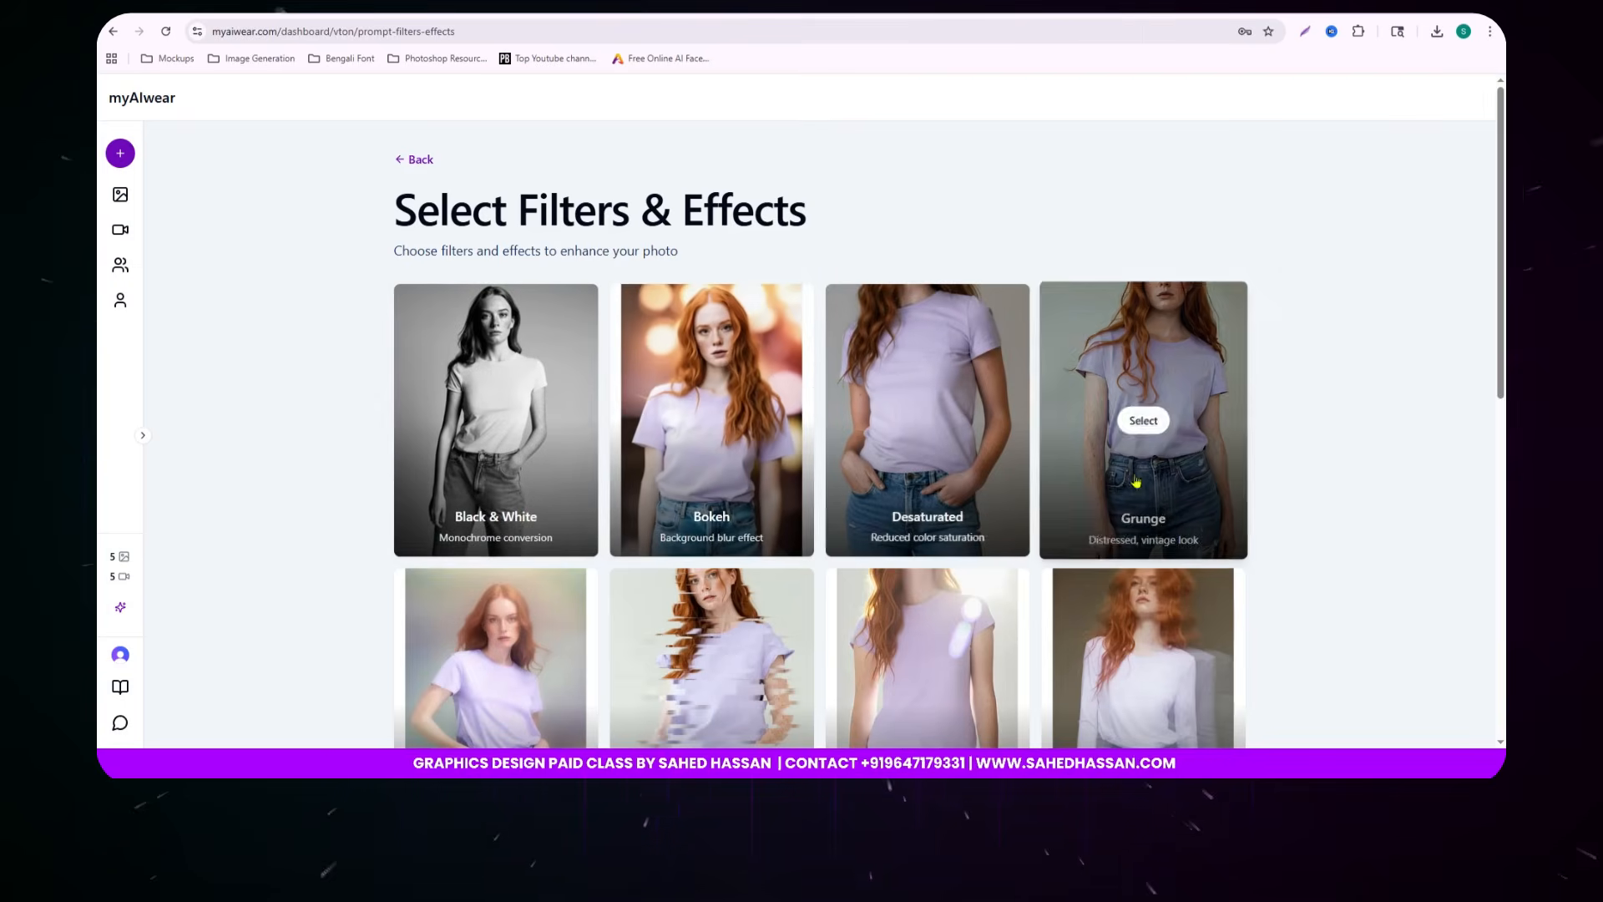
click(408, 160)
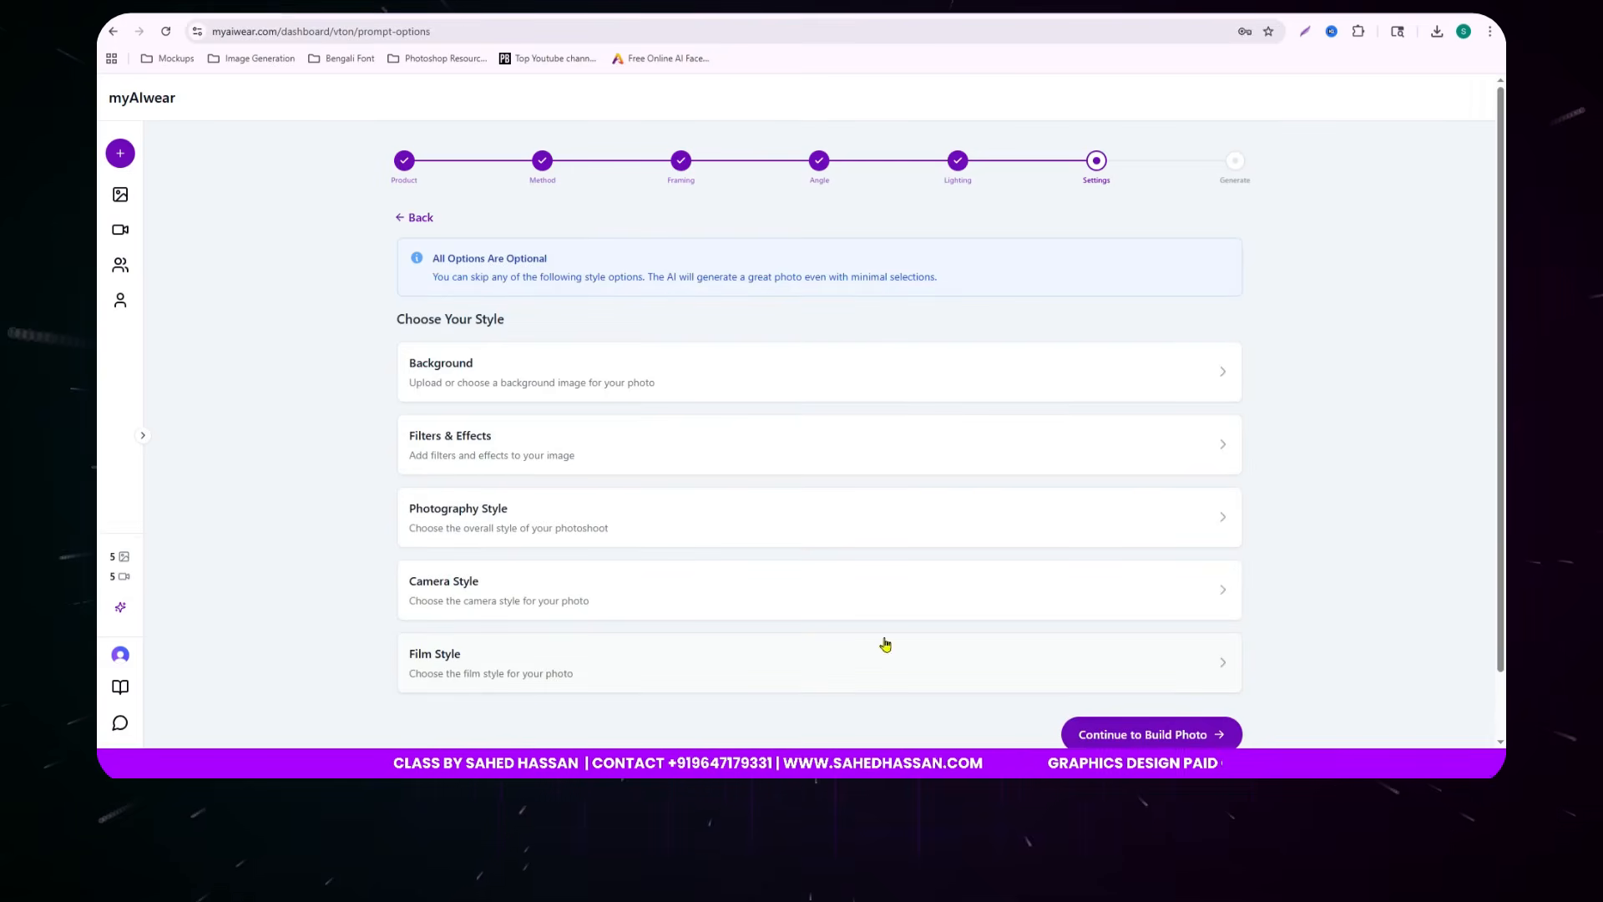
scroll(898, 629, down, 1)
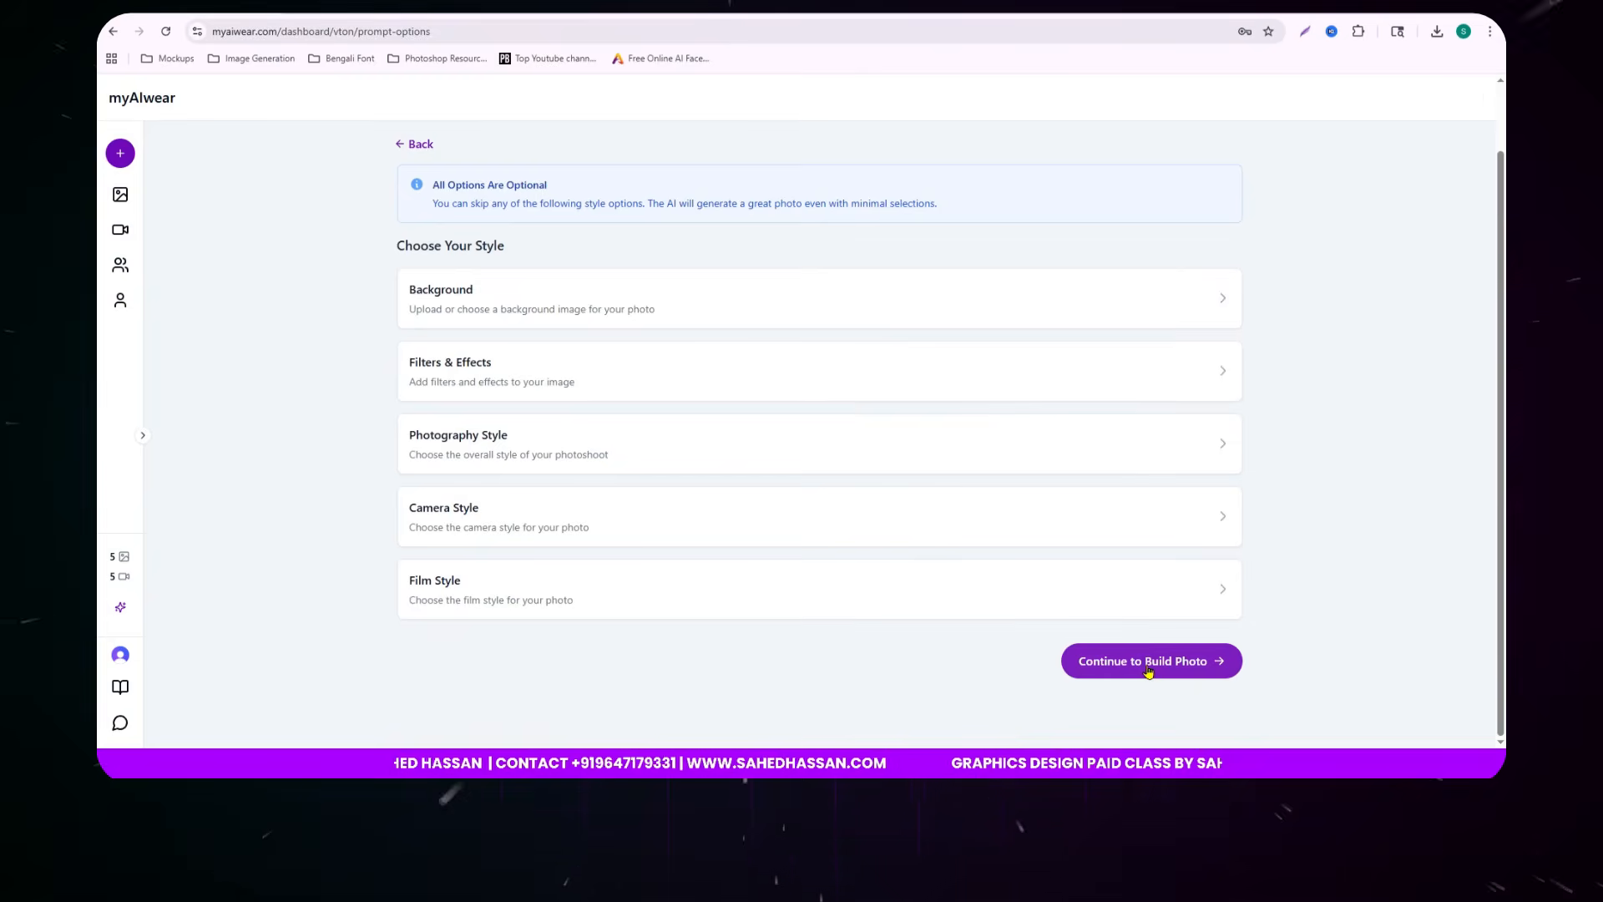
Build the photo description with 16:9 Widescreen size and 1K resolution
click(1149, 663)
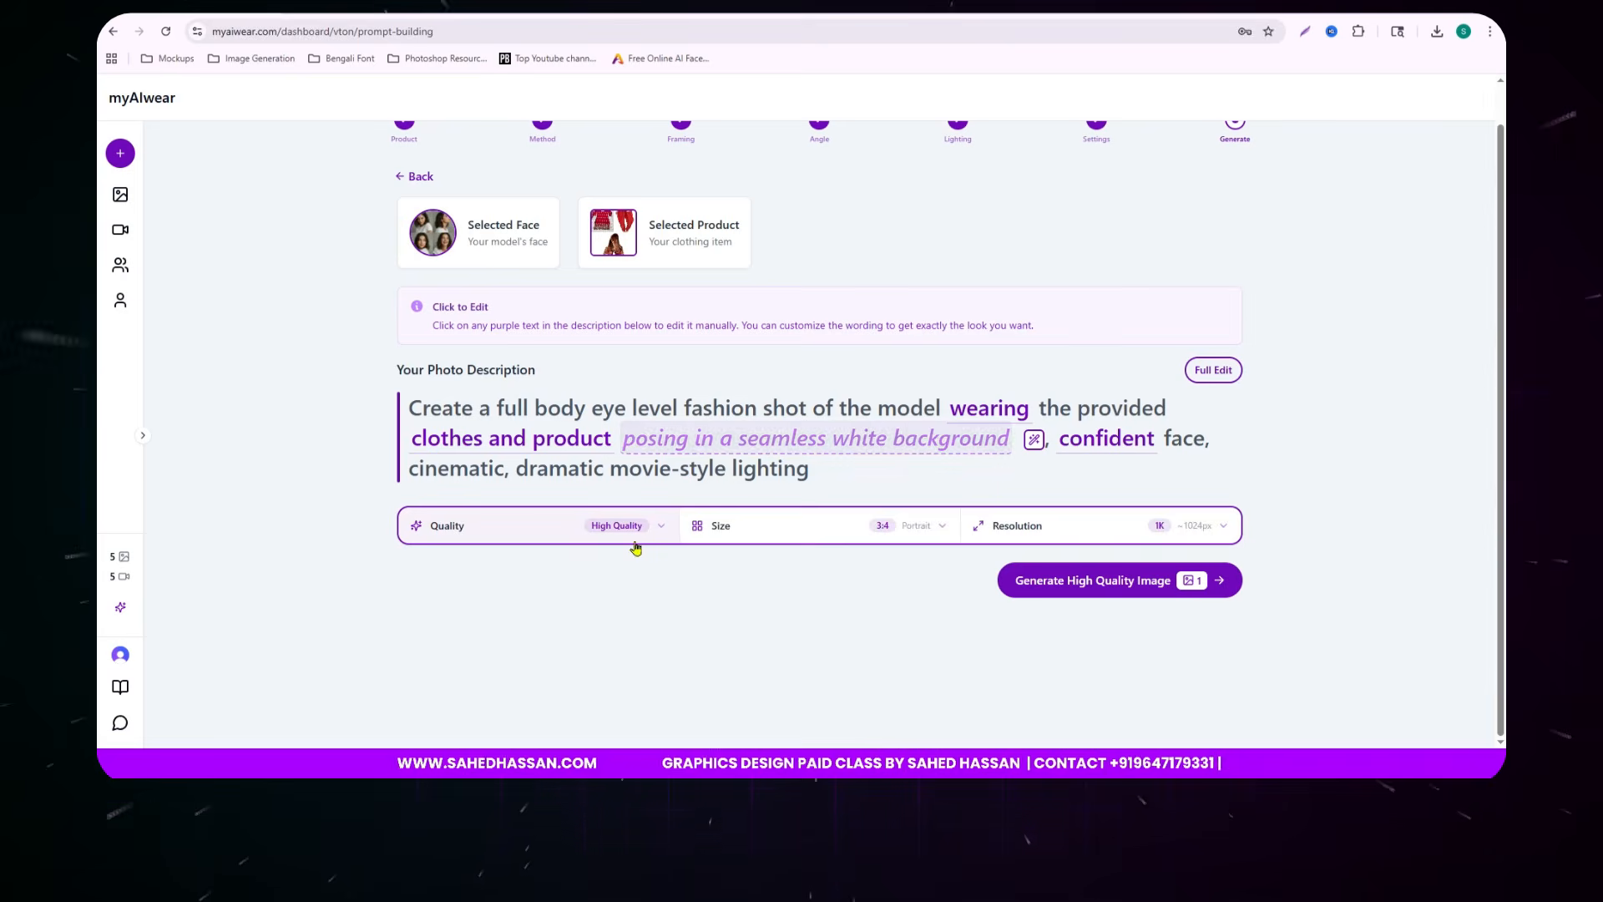
click(938, 529)
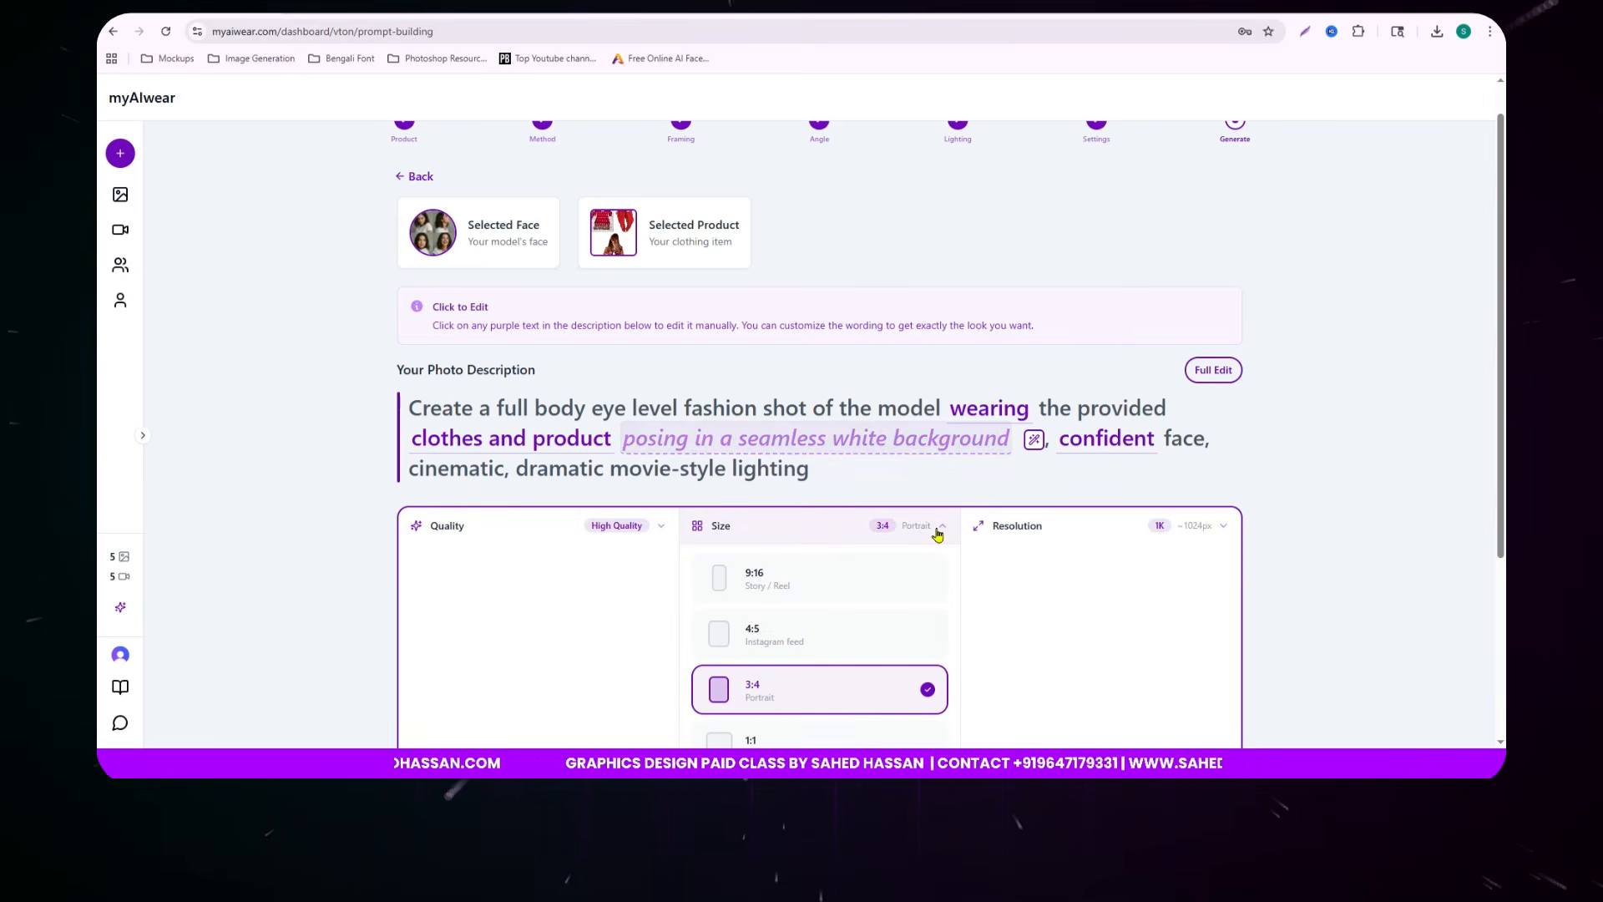
scroll(831, 609, down, 2)
scroll(816, 612, down, 1)
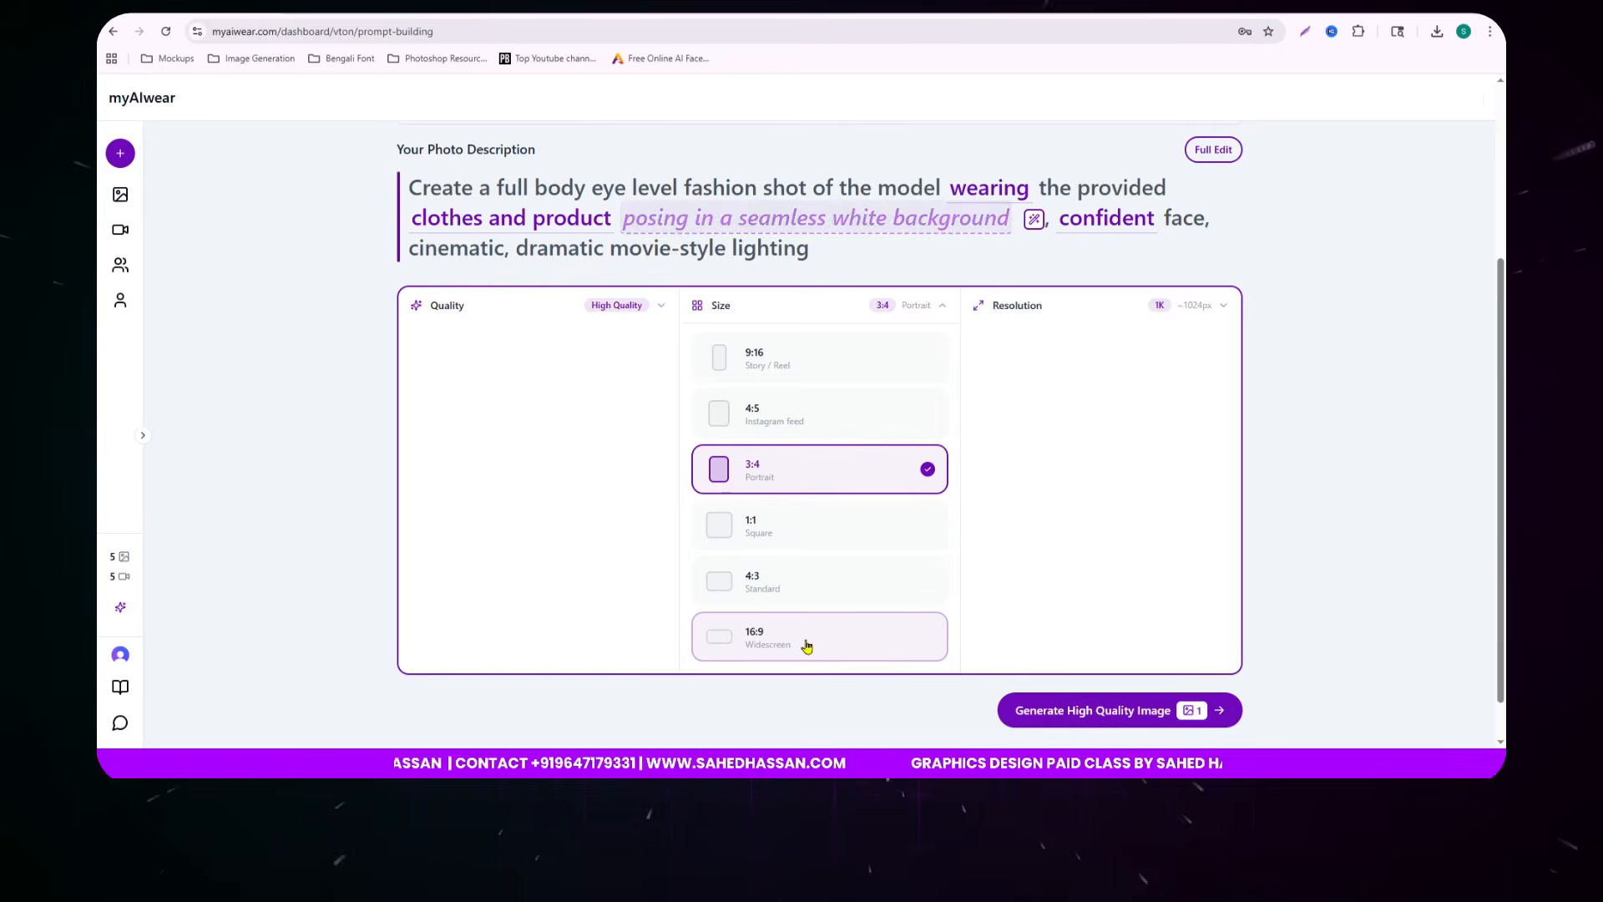
click(807, 648)
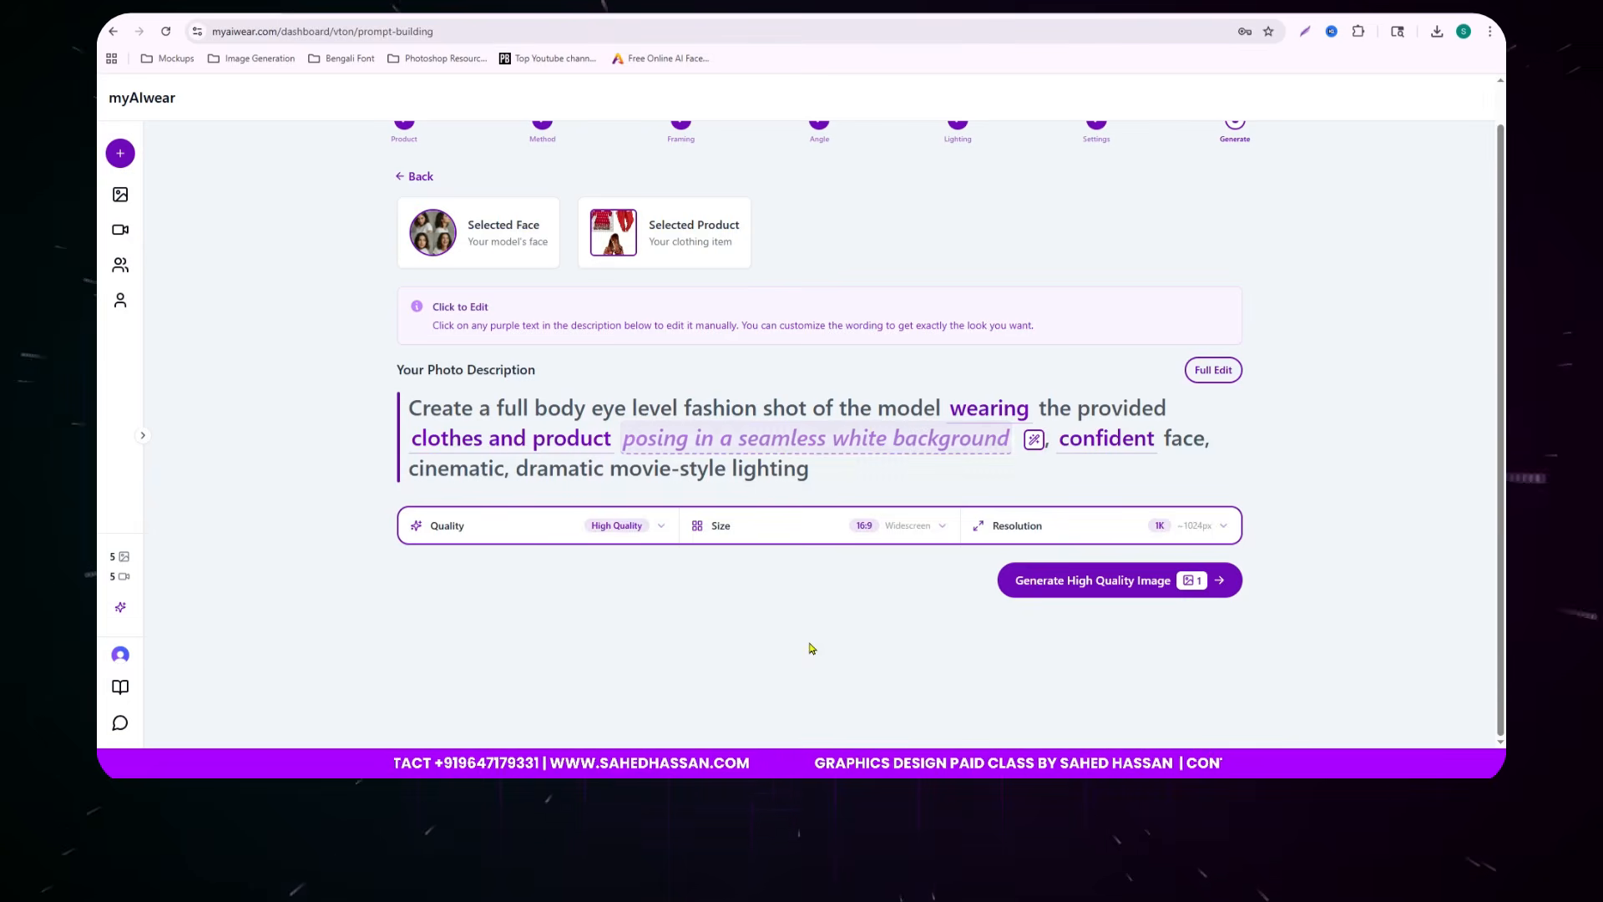
click(1215, 534)
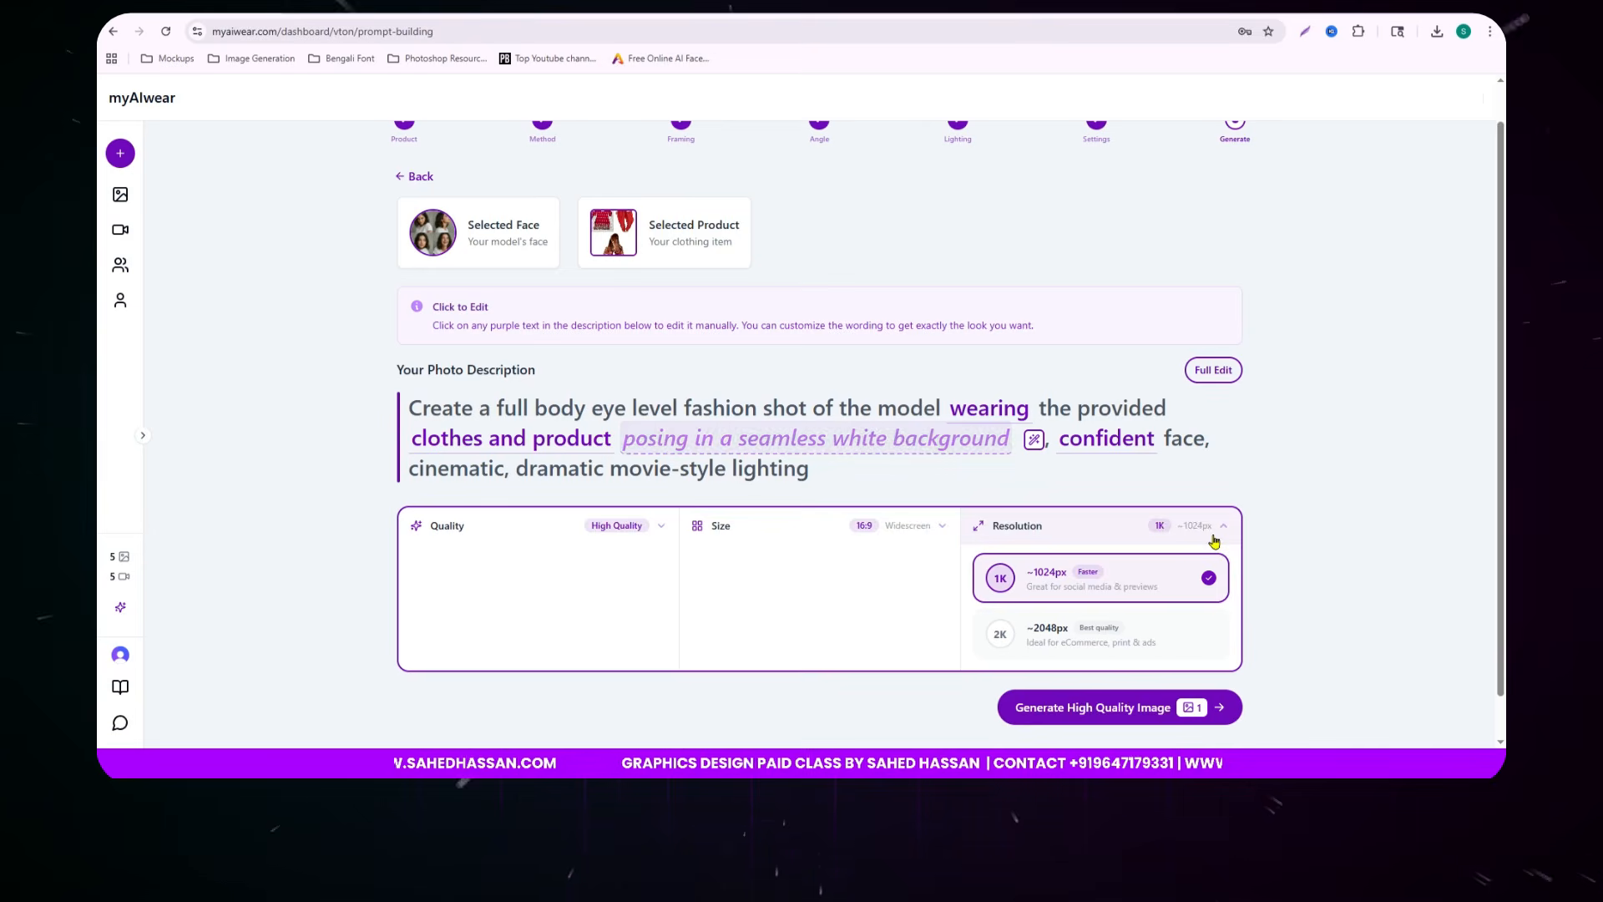
click(1131, 634)
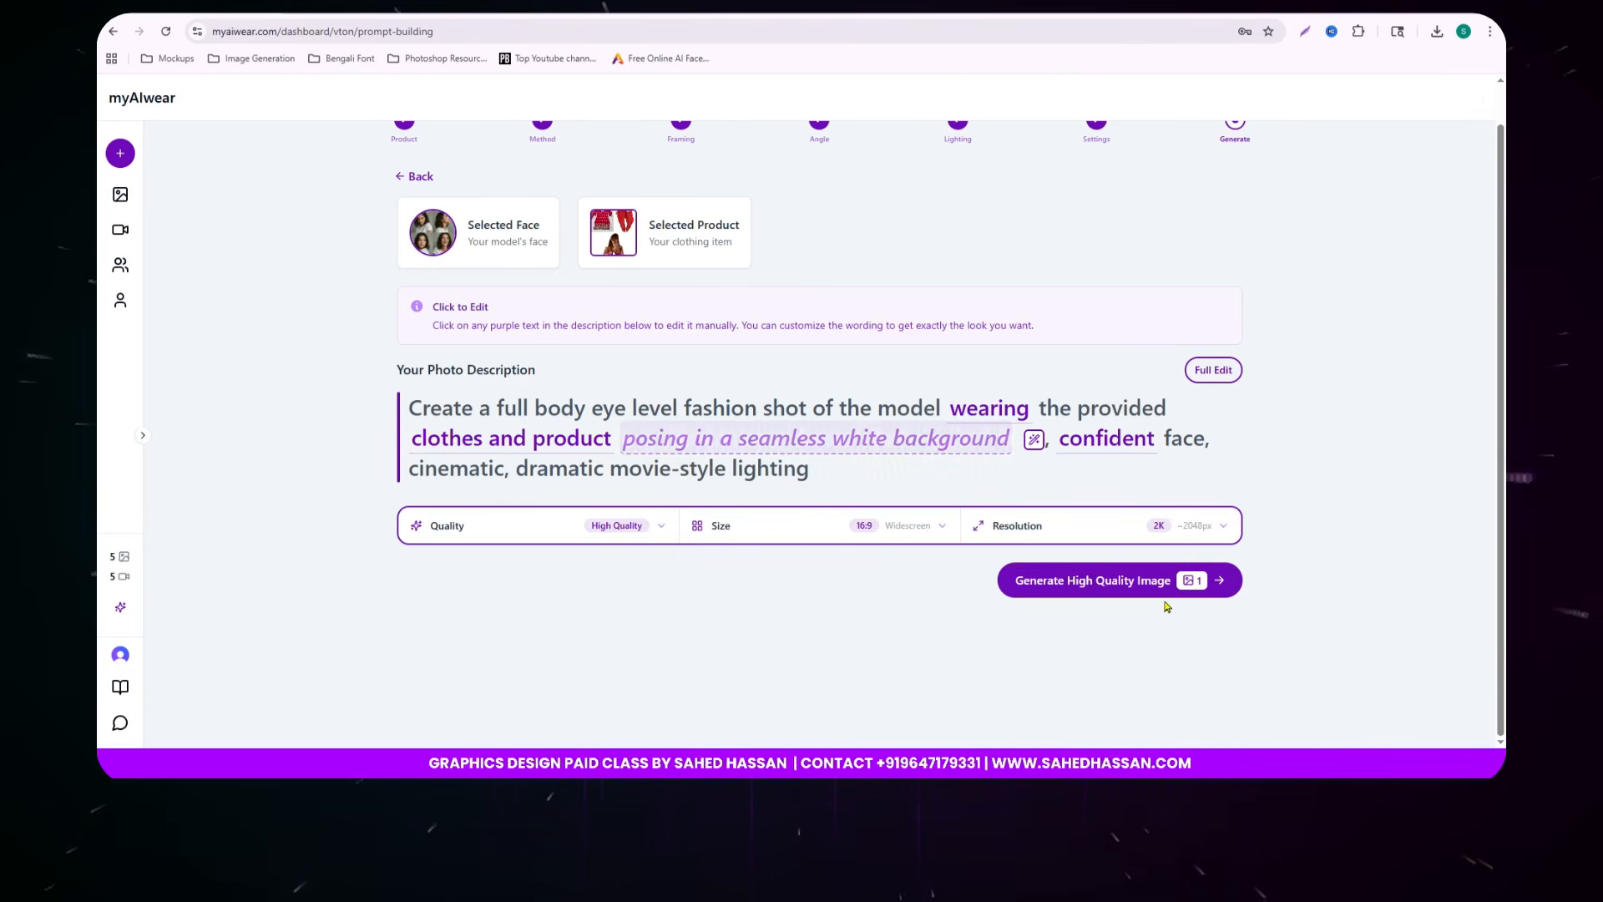
click(1213, 535)
click(1046, 576)
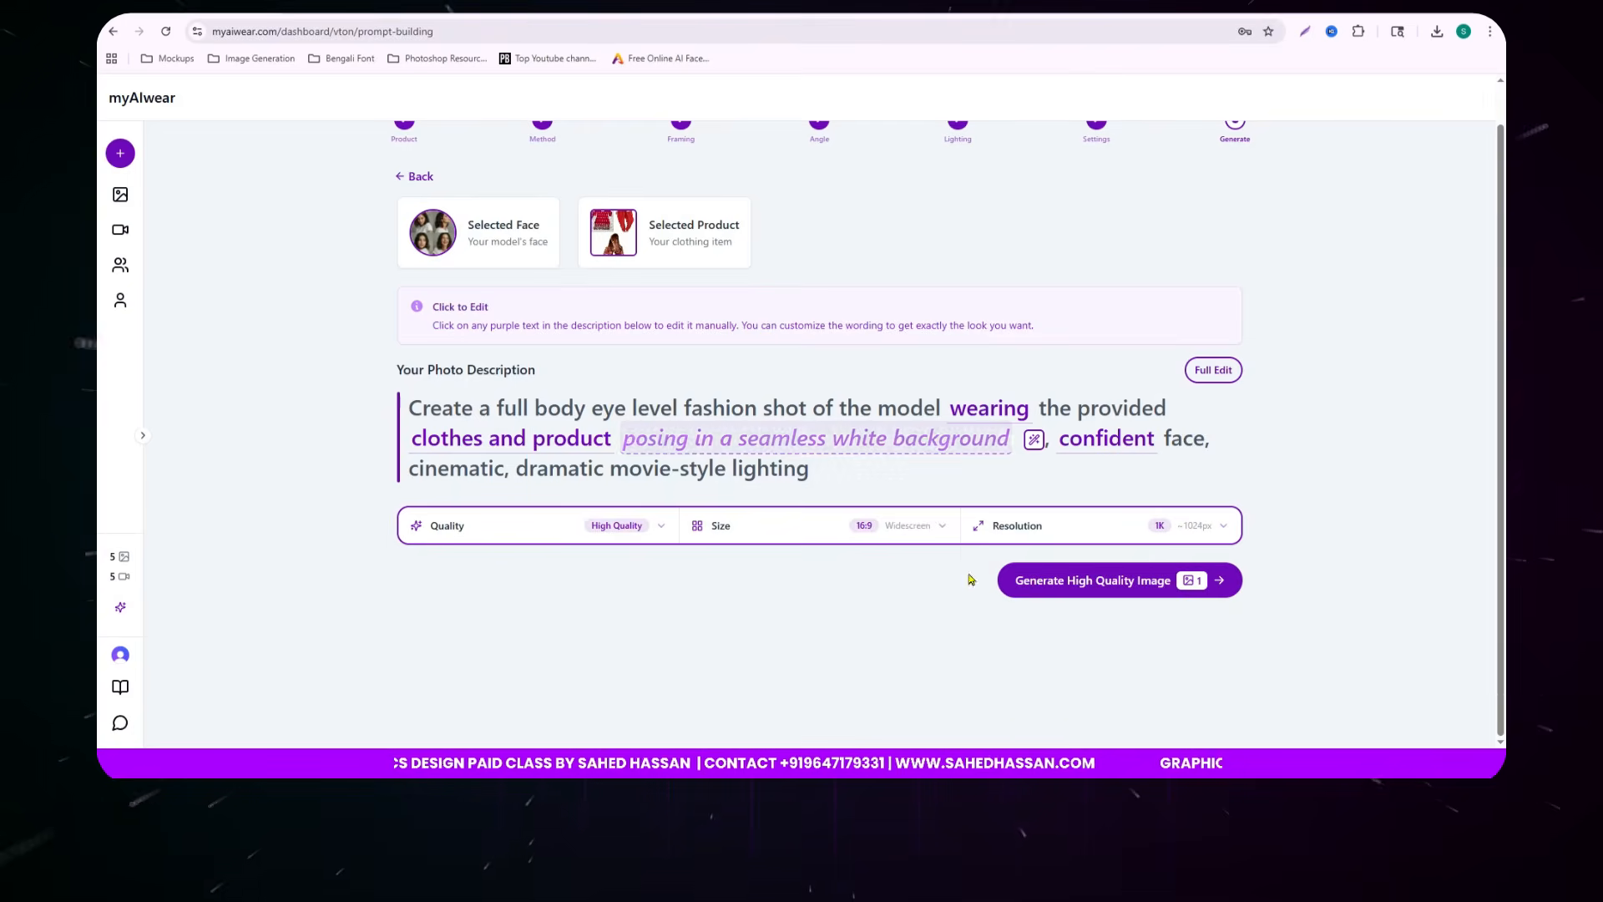
Generate the red-outfit try-on photo and review the result
click(1099, 589)
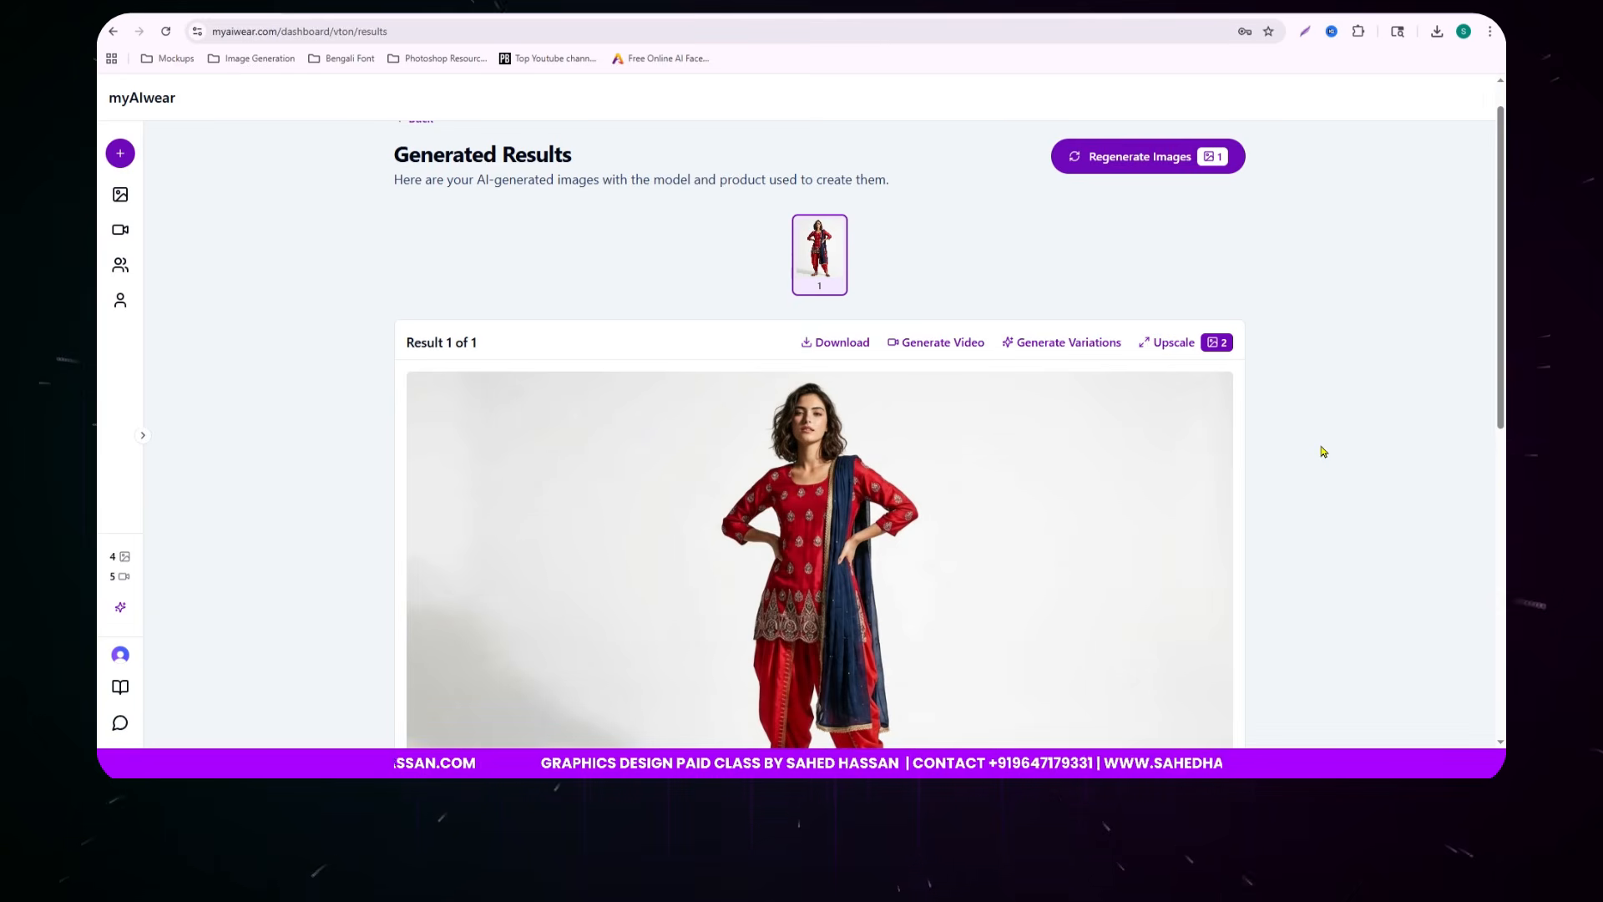
scroll(1327, 465, down, 3)
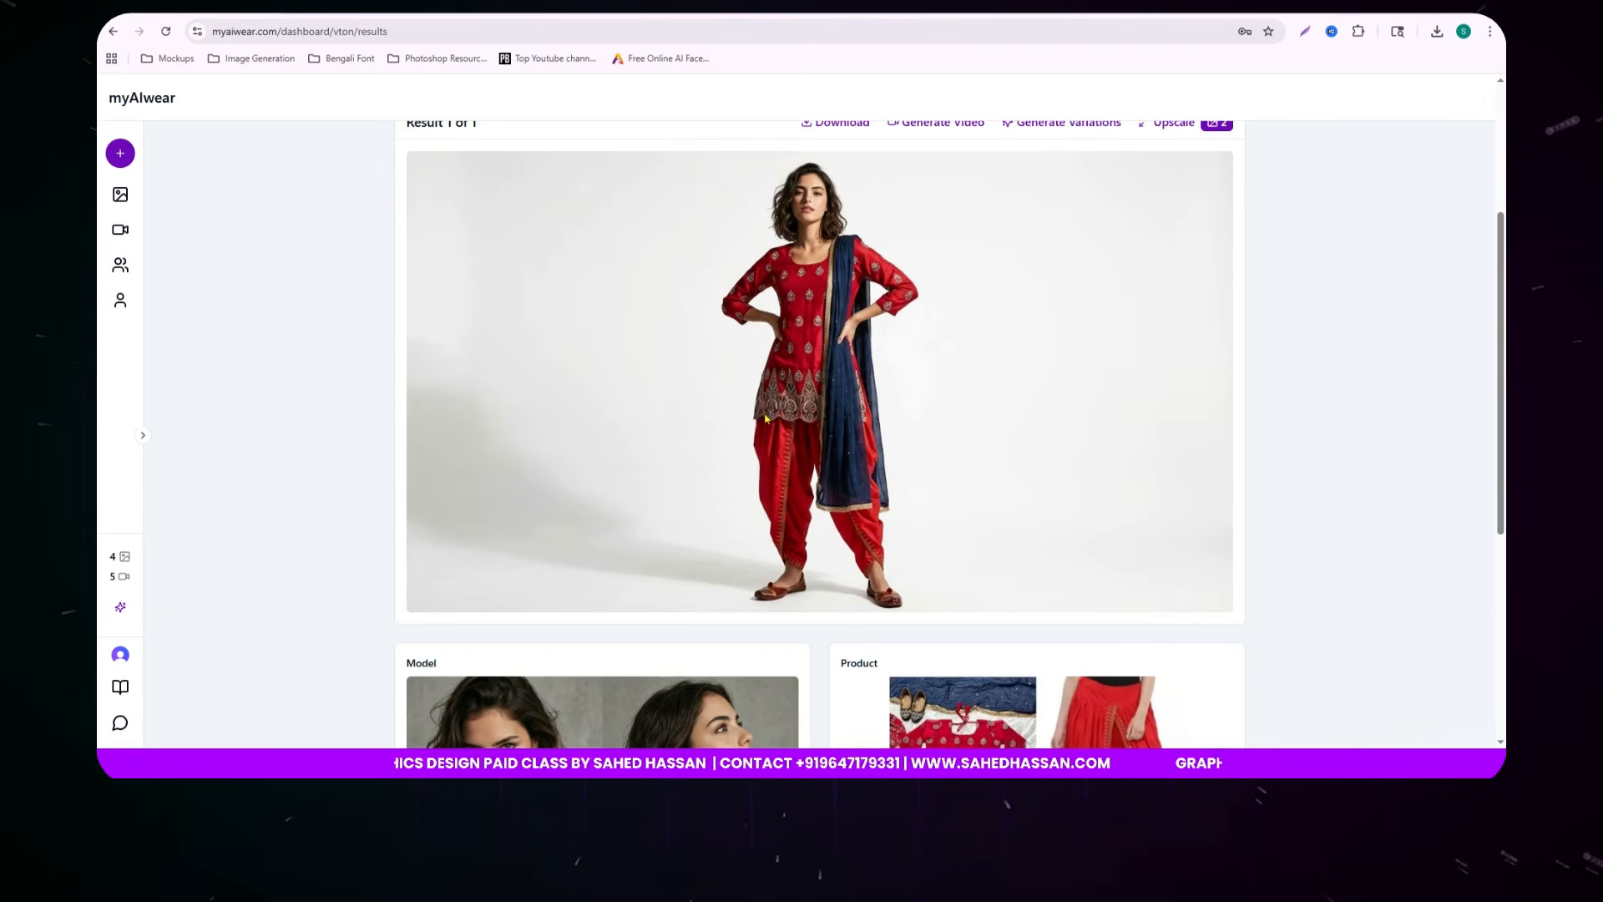
scroll(1088, 530, down, 3)
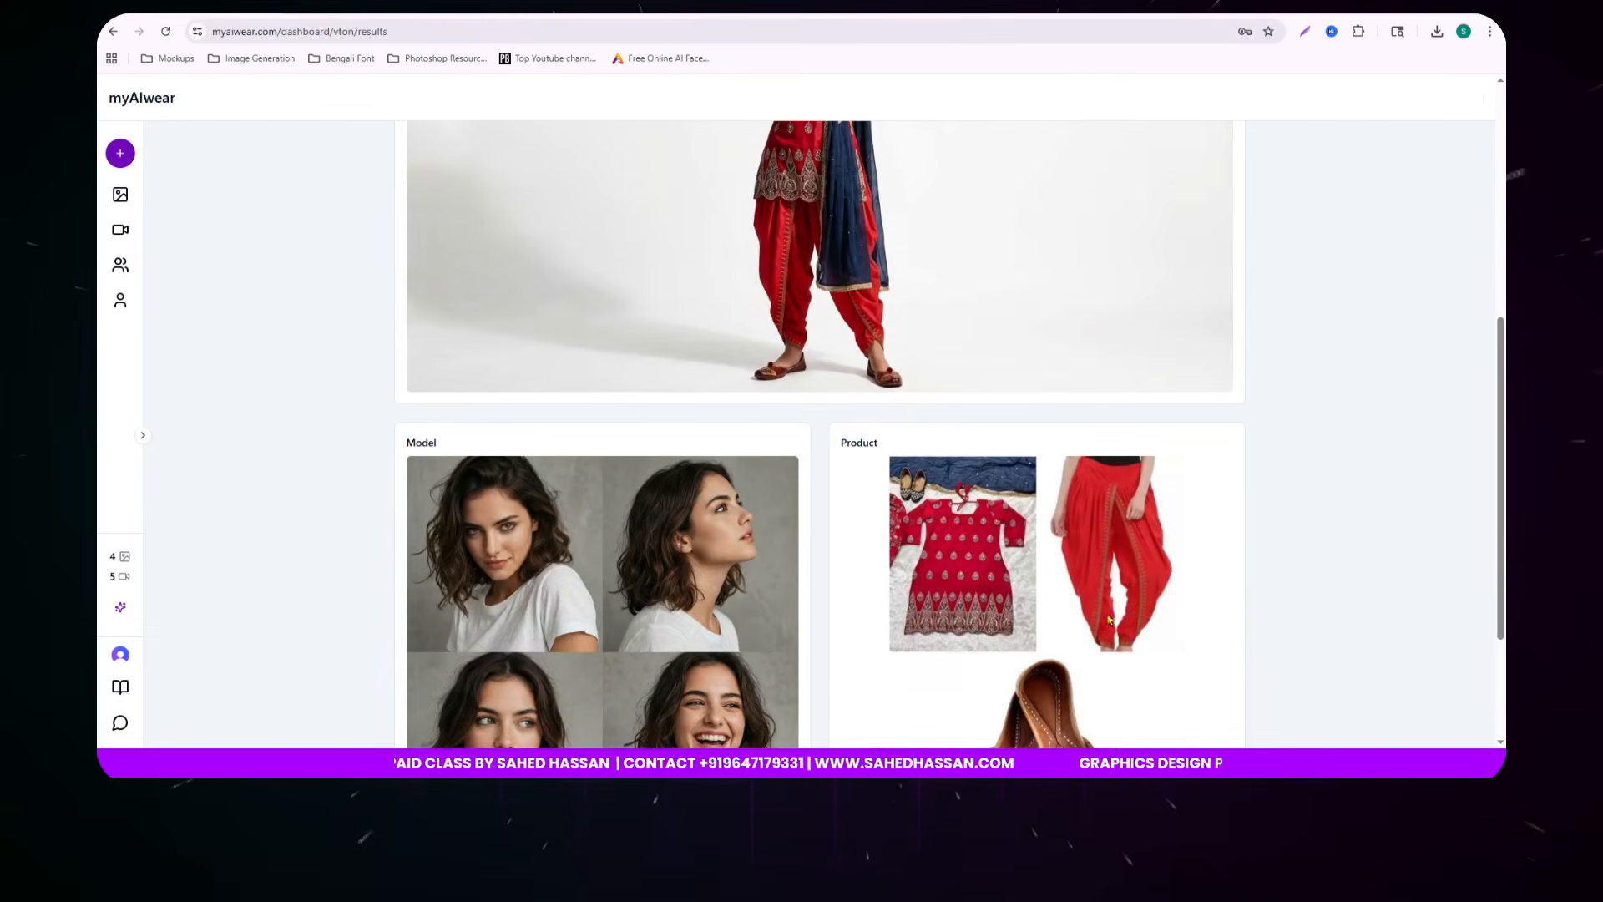
scroll(1110, 520, down, 3)
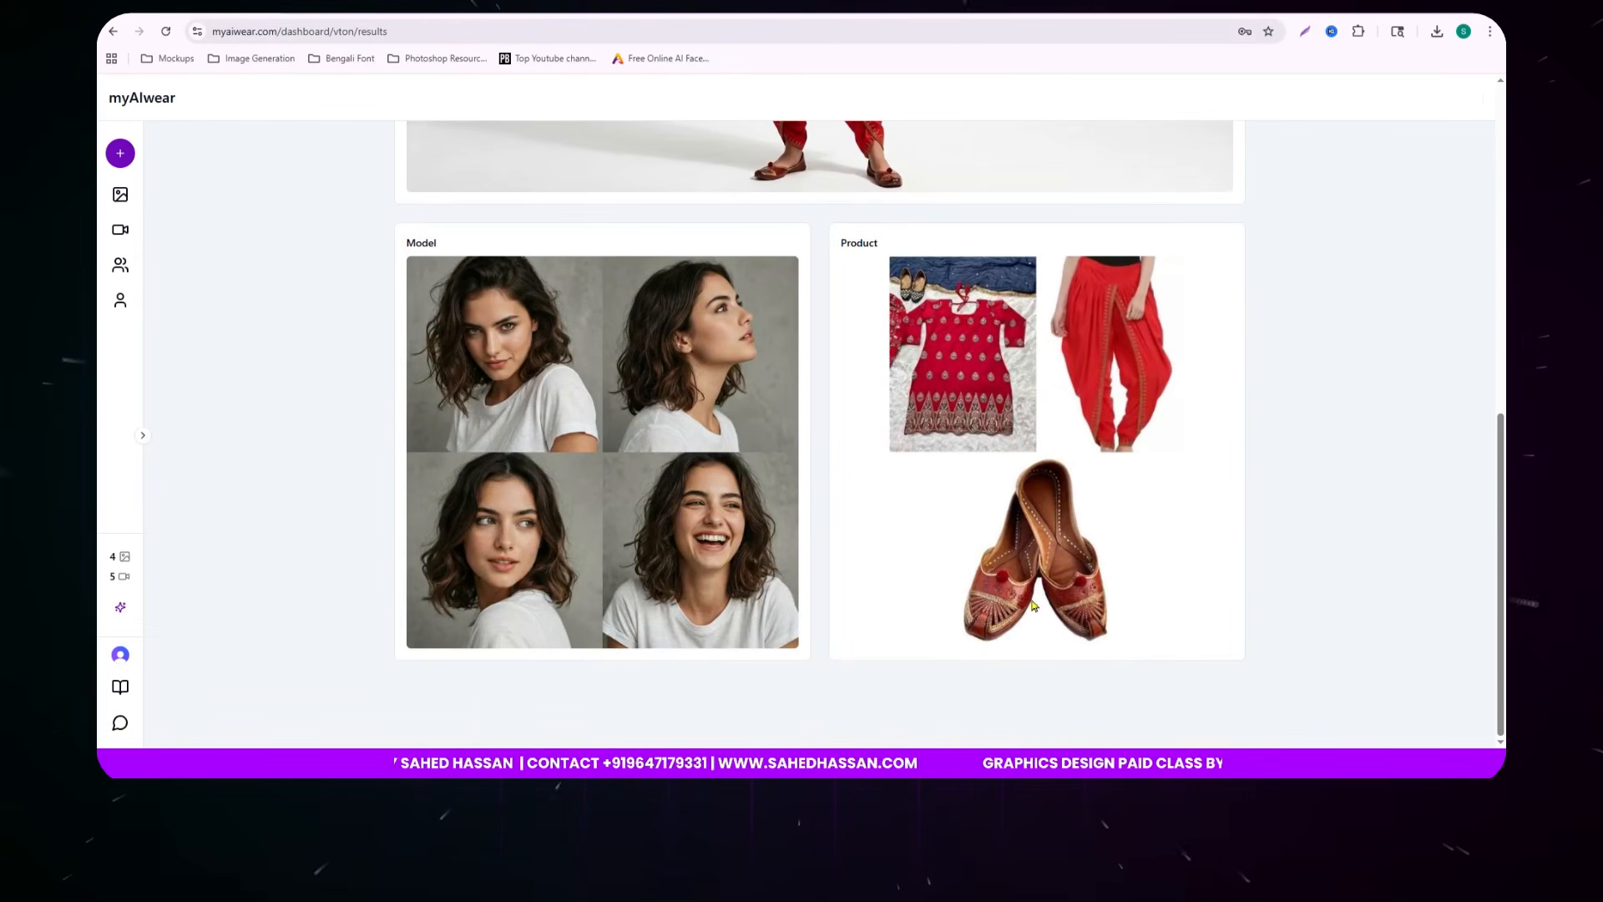
scroll(1033, 605, up, 3)
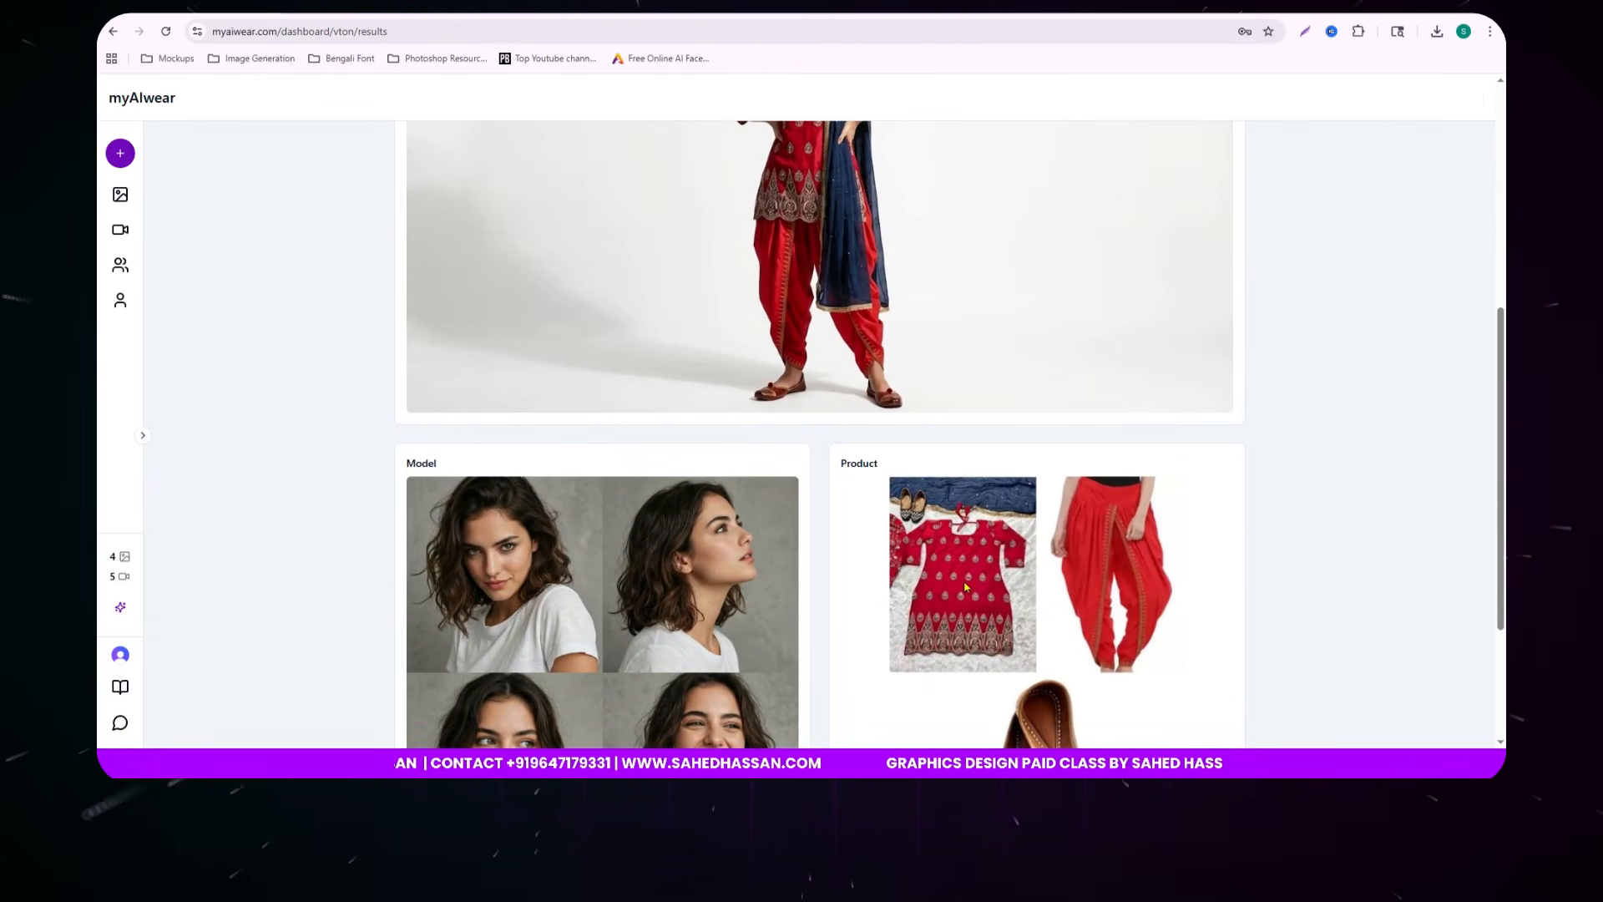
scroll(966, 590, up, 4)
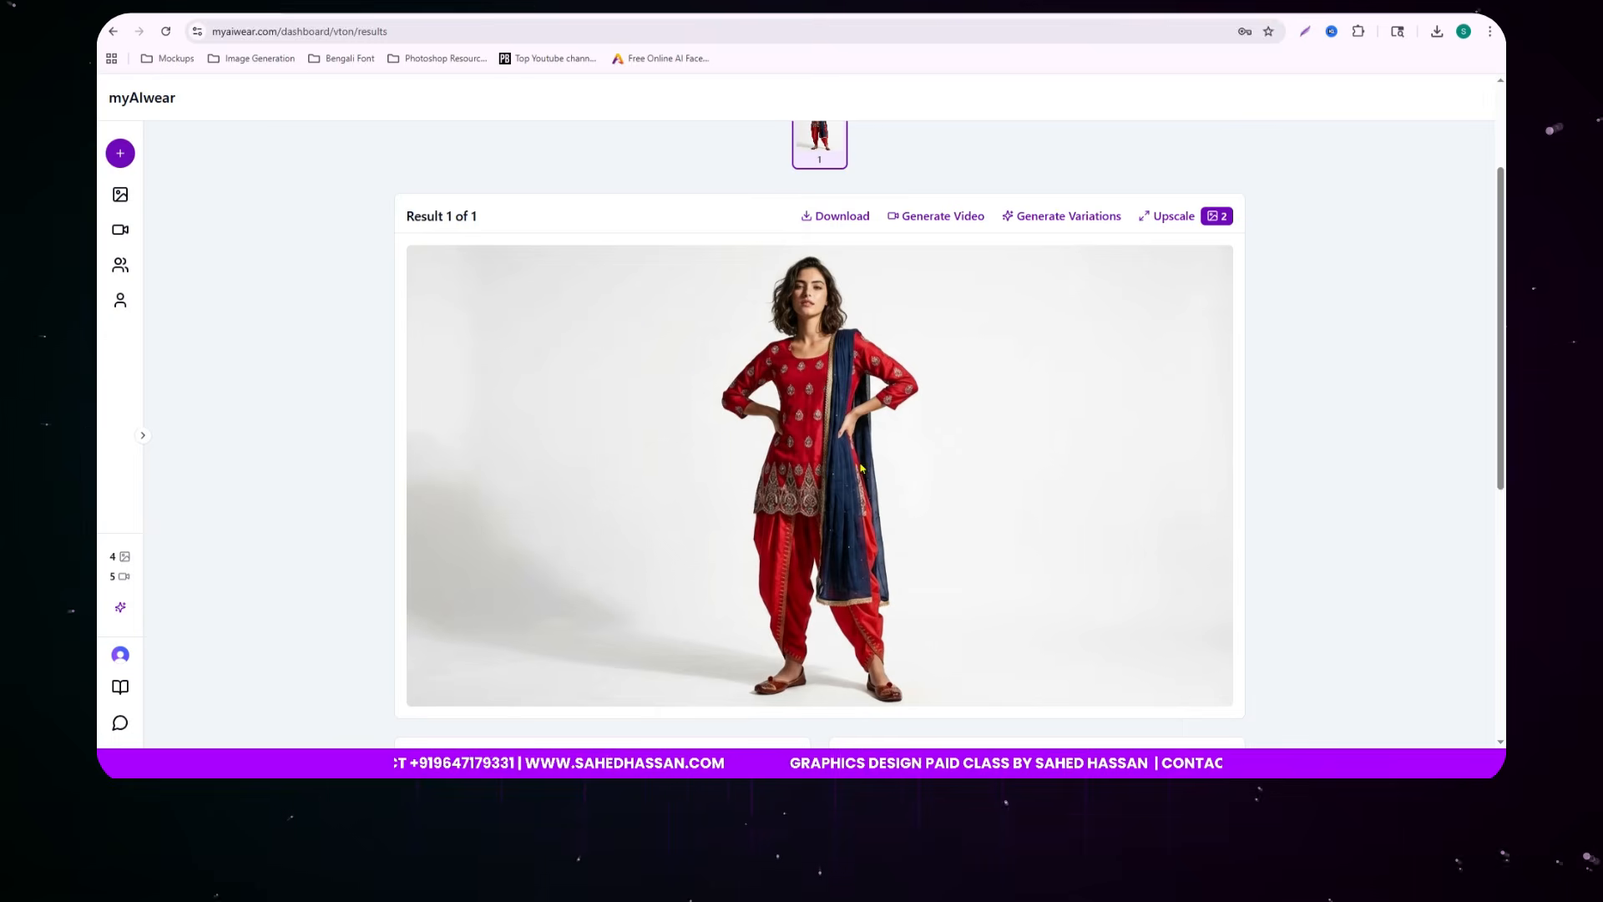
scroll(862, 468, down, 1)
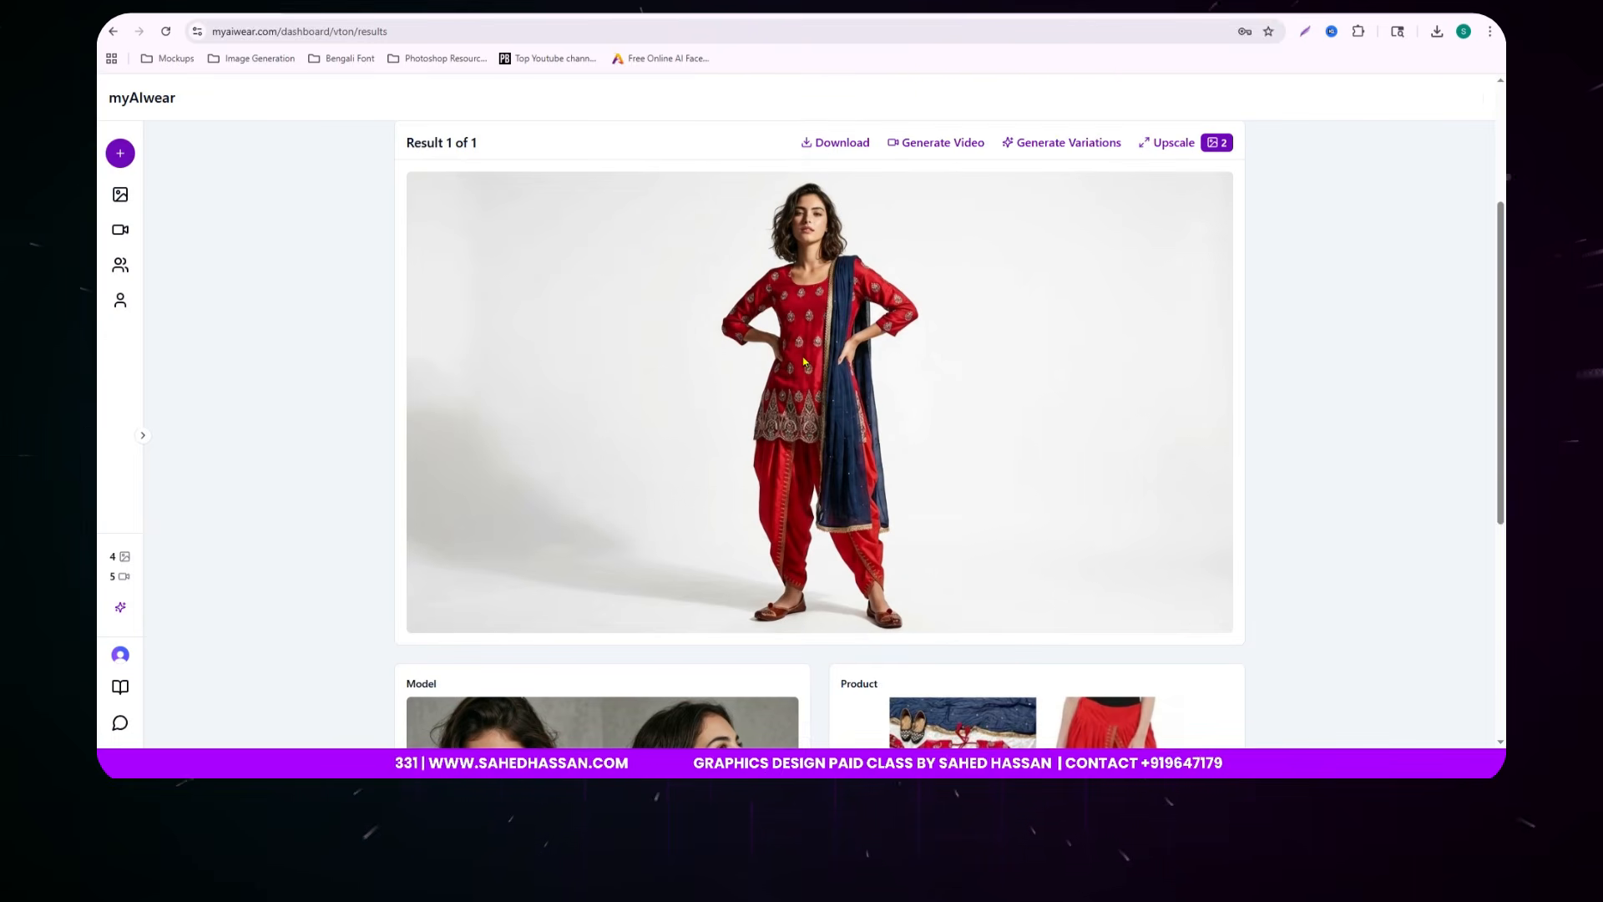
scroll(704, 382, up, 1)
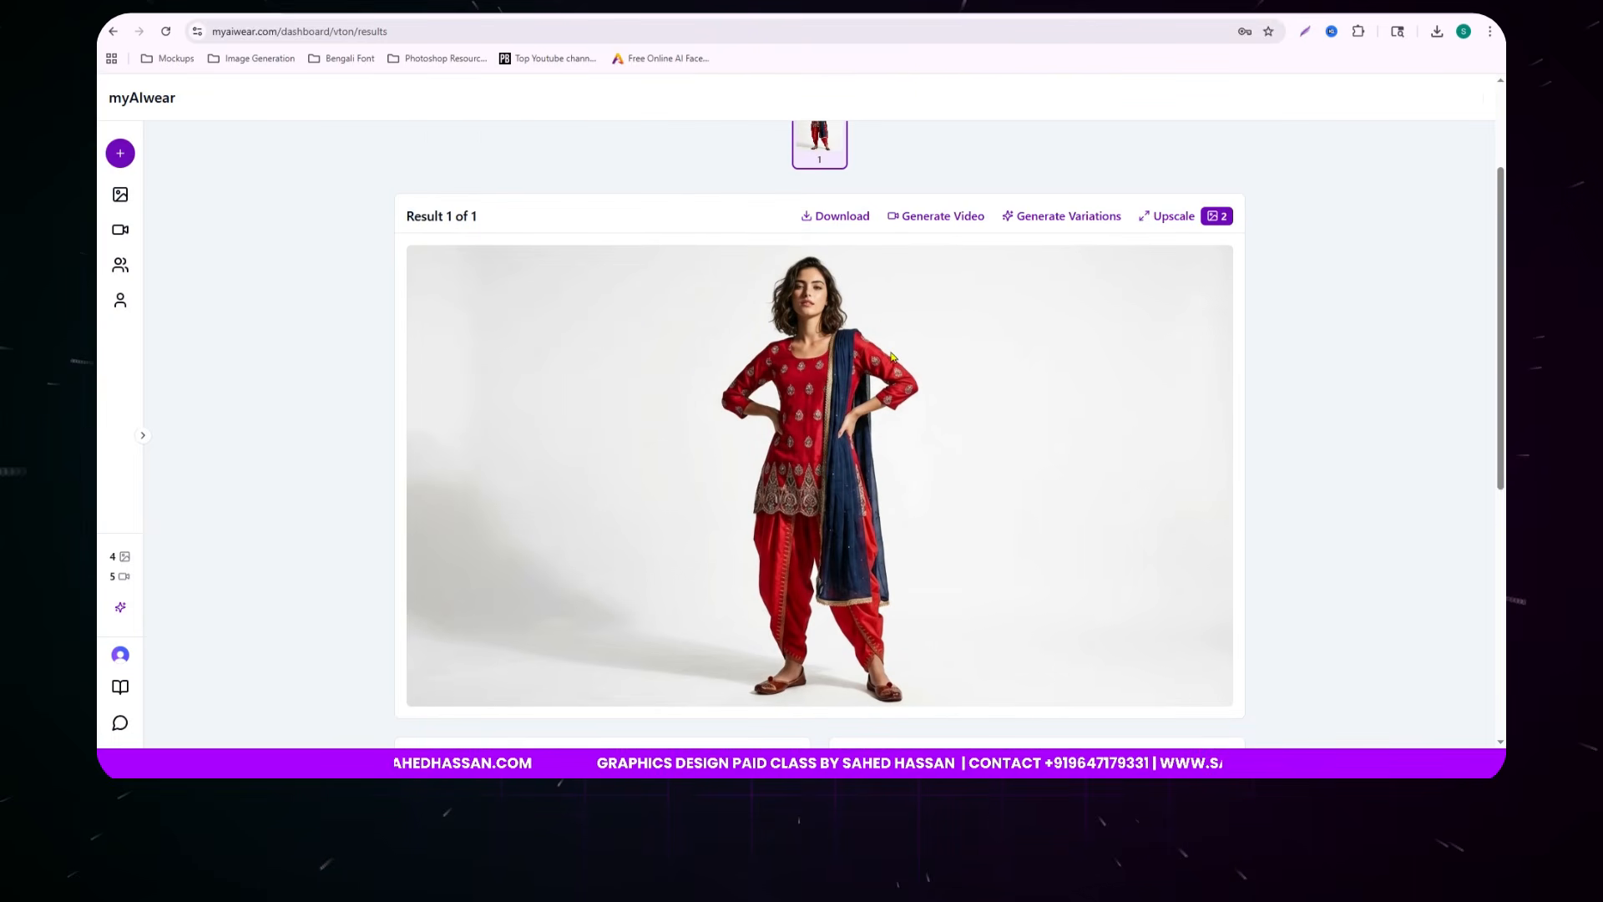
Download the generated photo as generated-image-1 (2).jpg
click(841, 216)
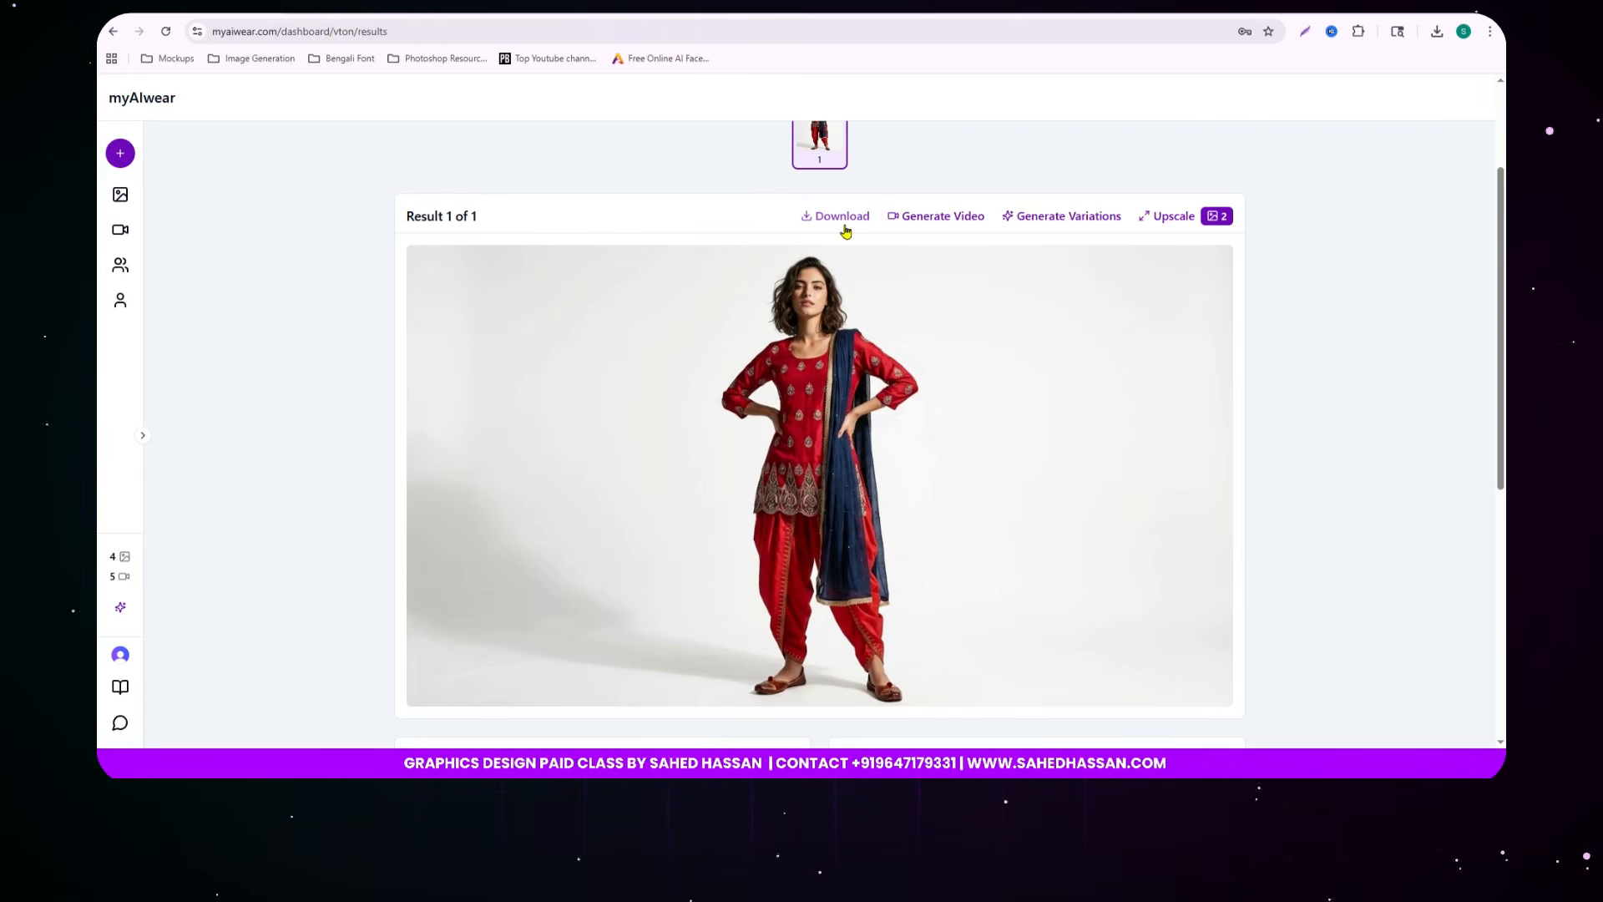
click(1437, 34)
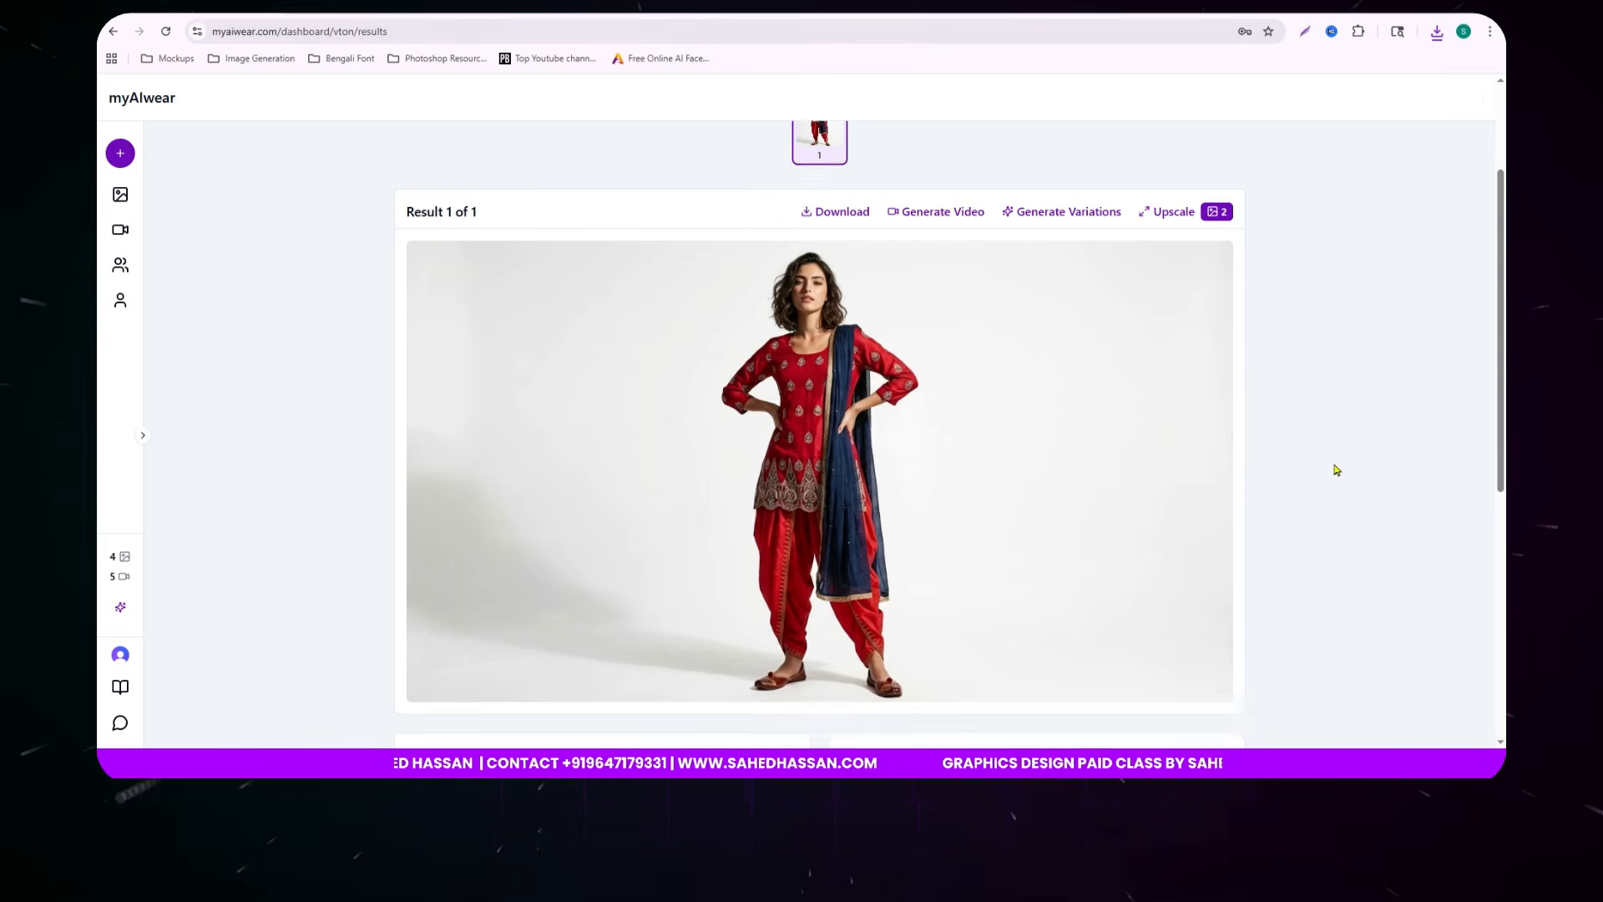
scroll(1336, 470, down, 1)
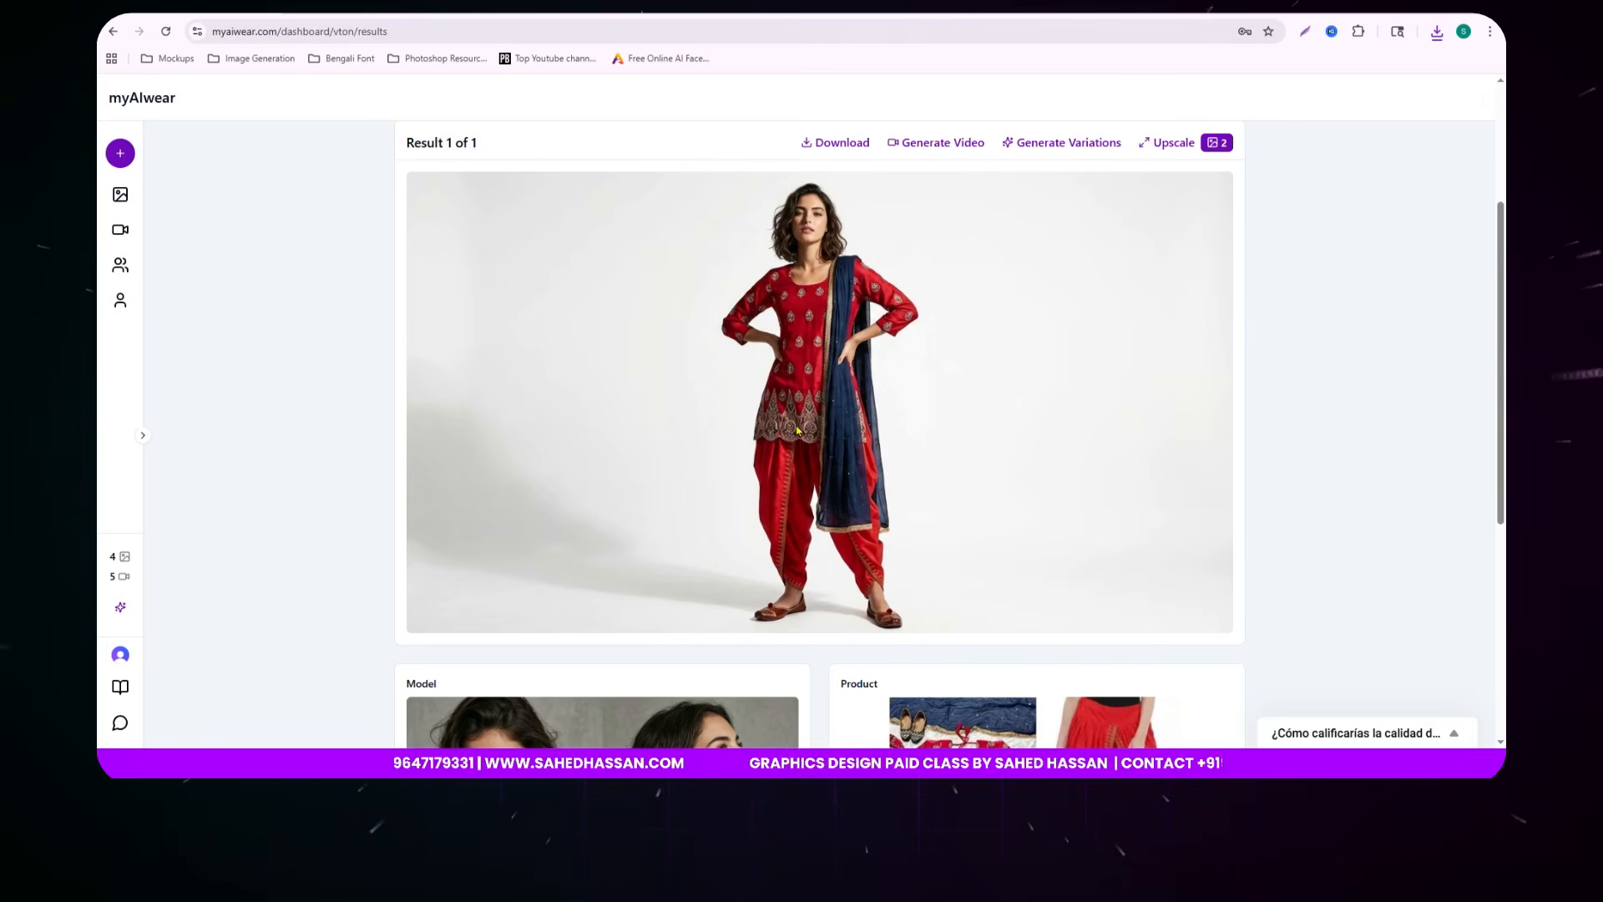
scroll(797, 430, up, 1)
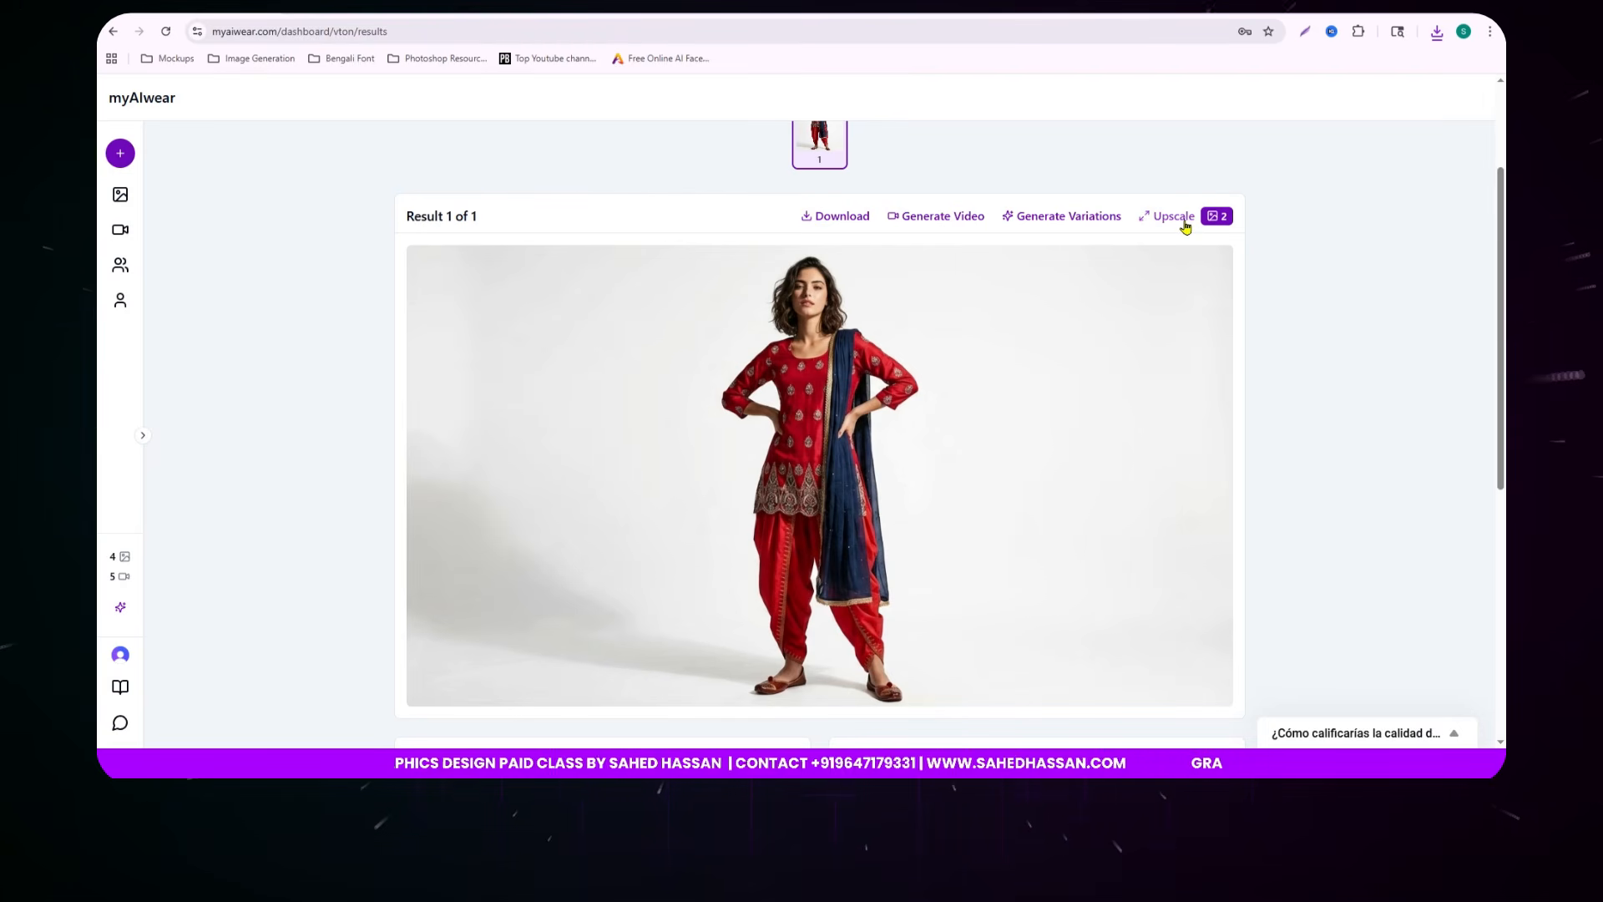
Start a video from the red-outfit photo with Loop Video enabled
click(938, 219)
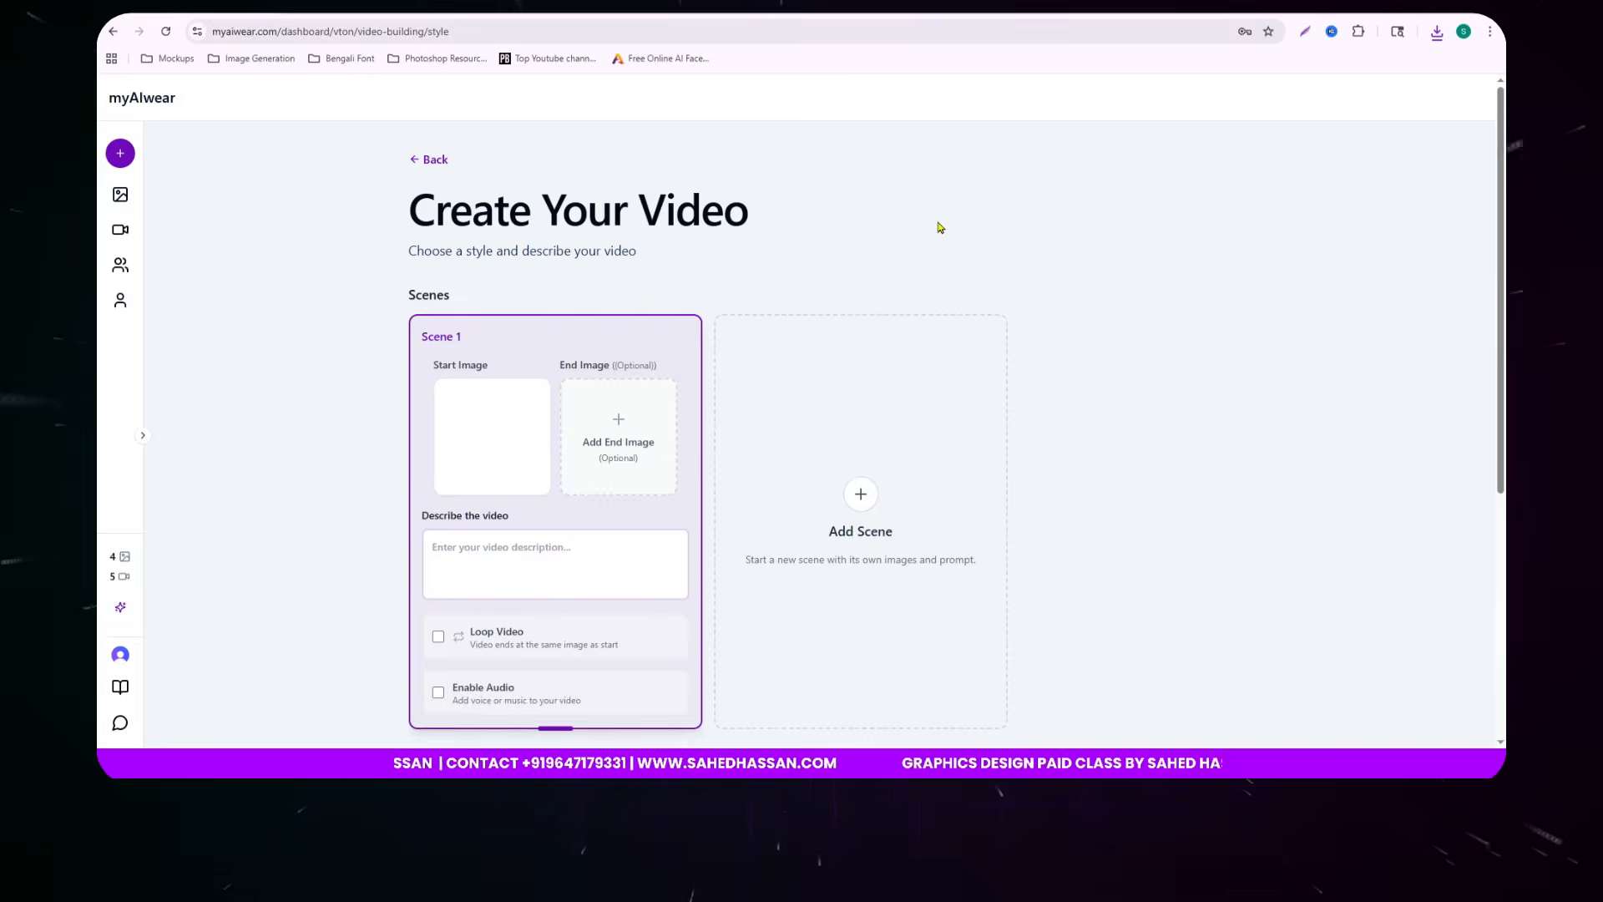
scroll(341, 513, down, 1)
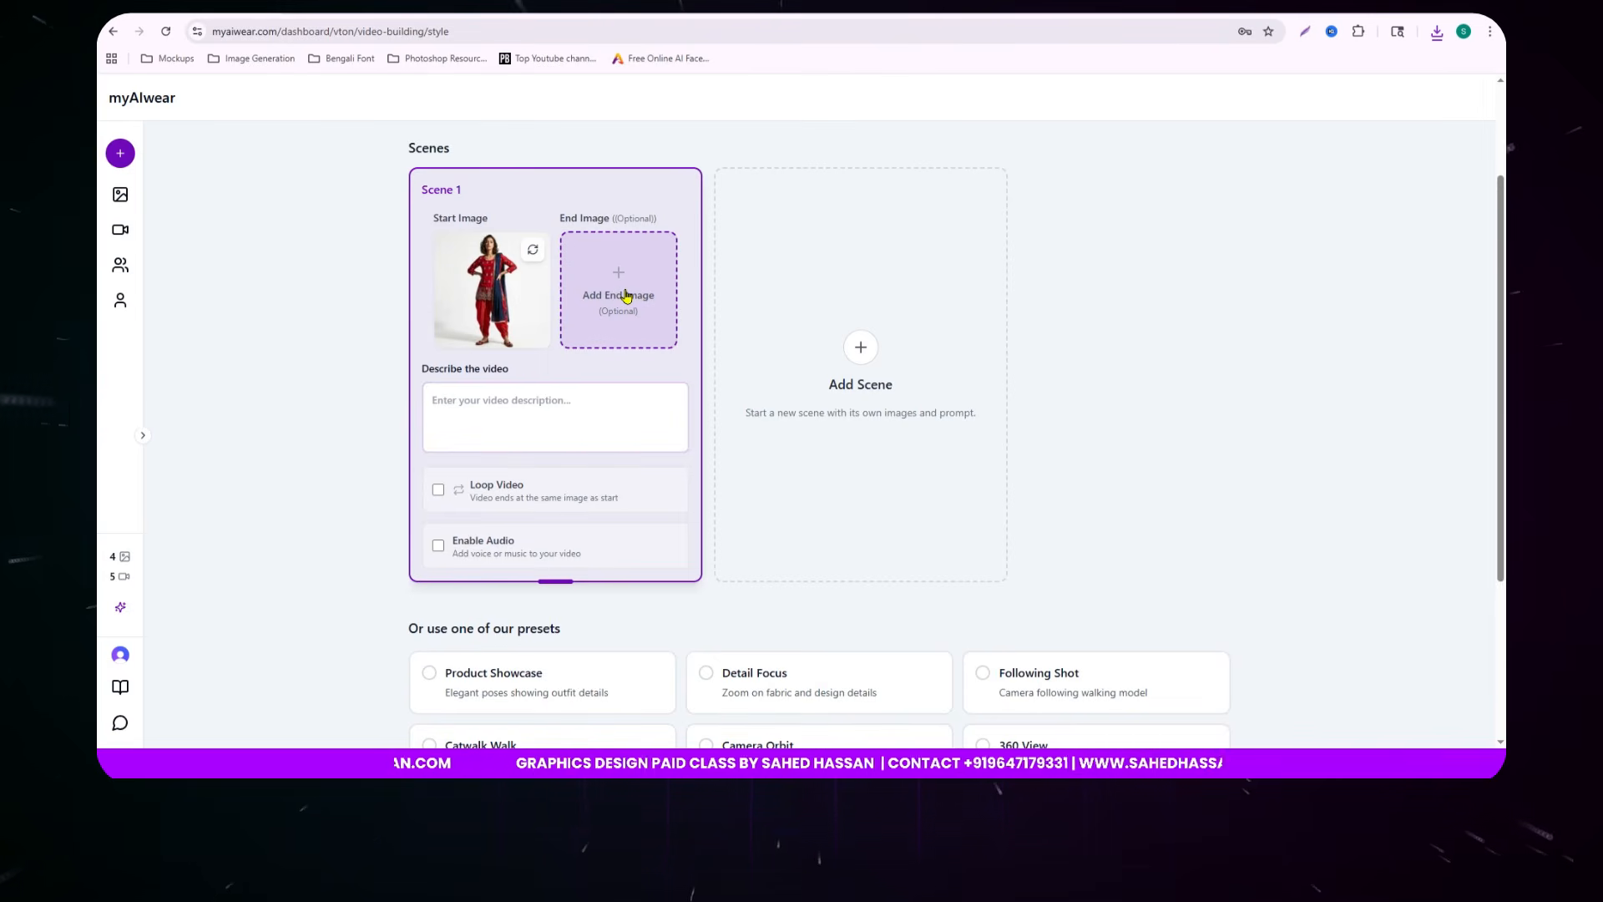
scroll(594, 458, down, 2)
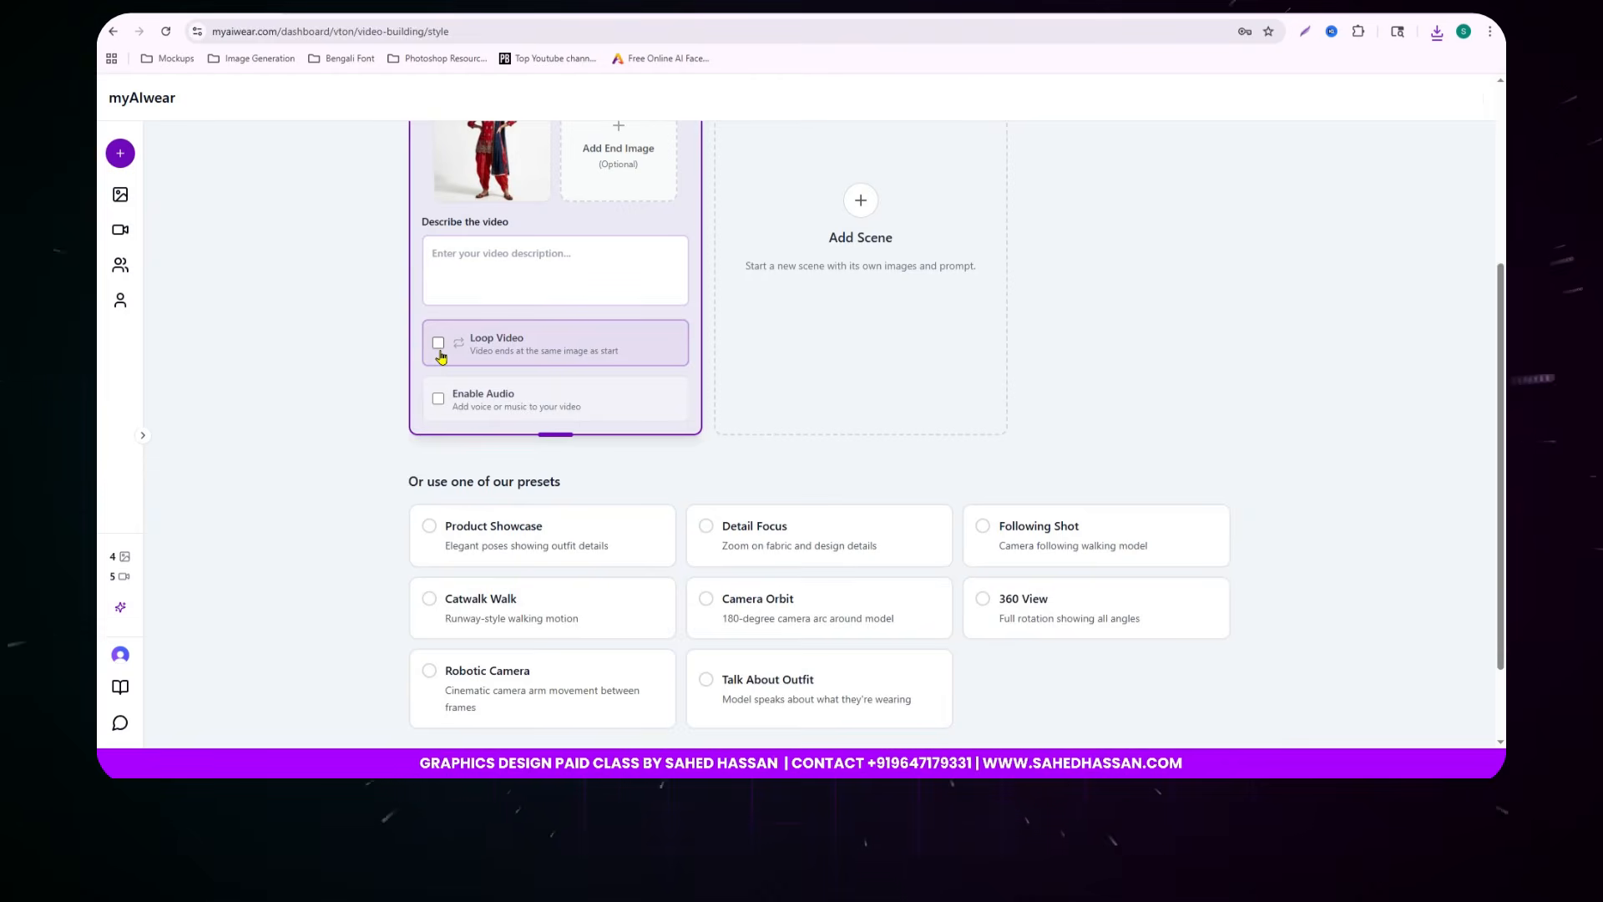
scroll(643, 414, up, 2)
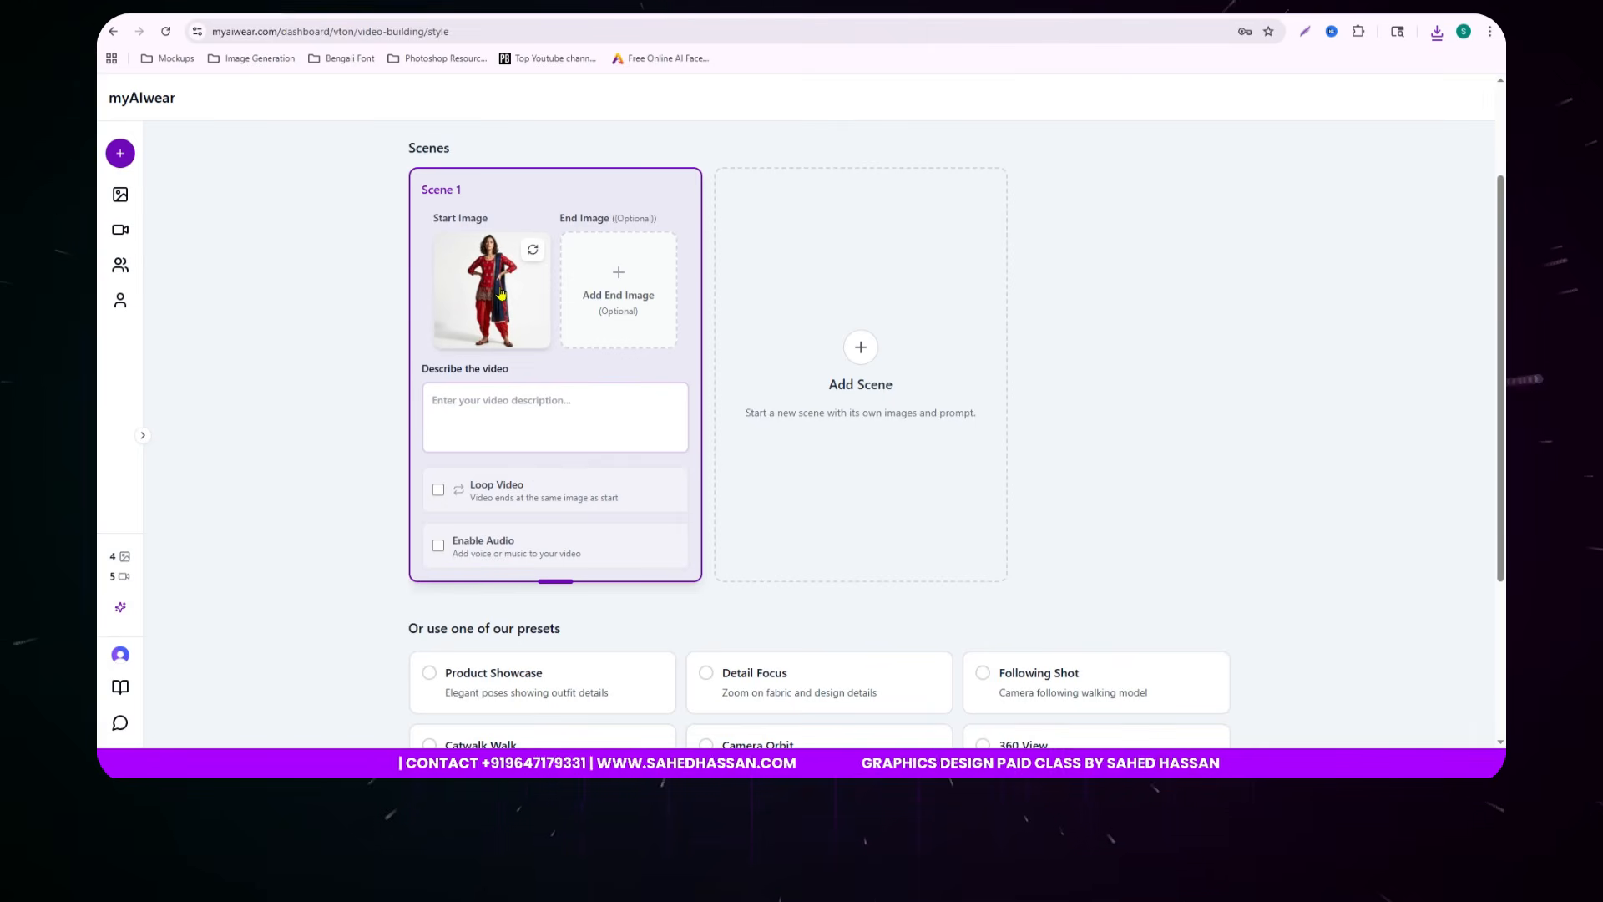
click(439, 491)
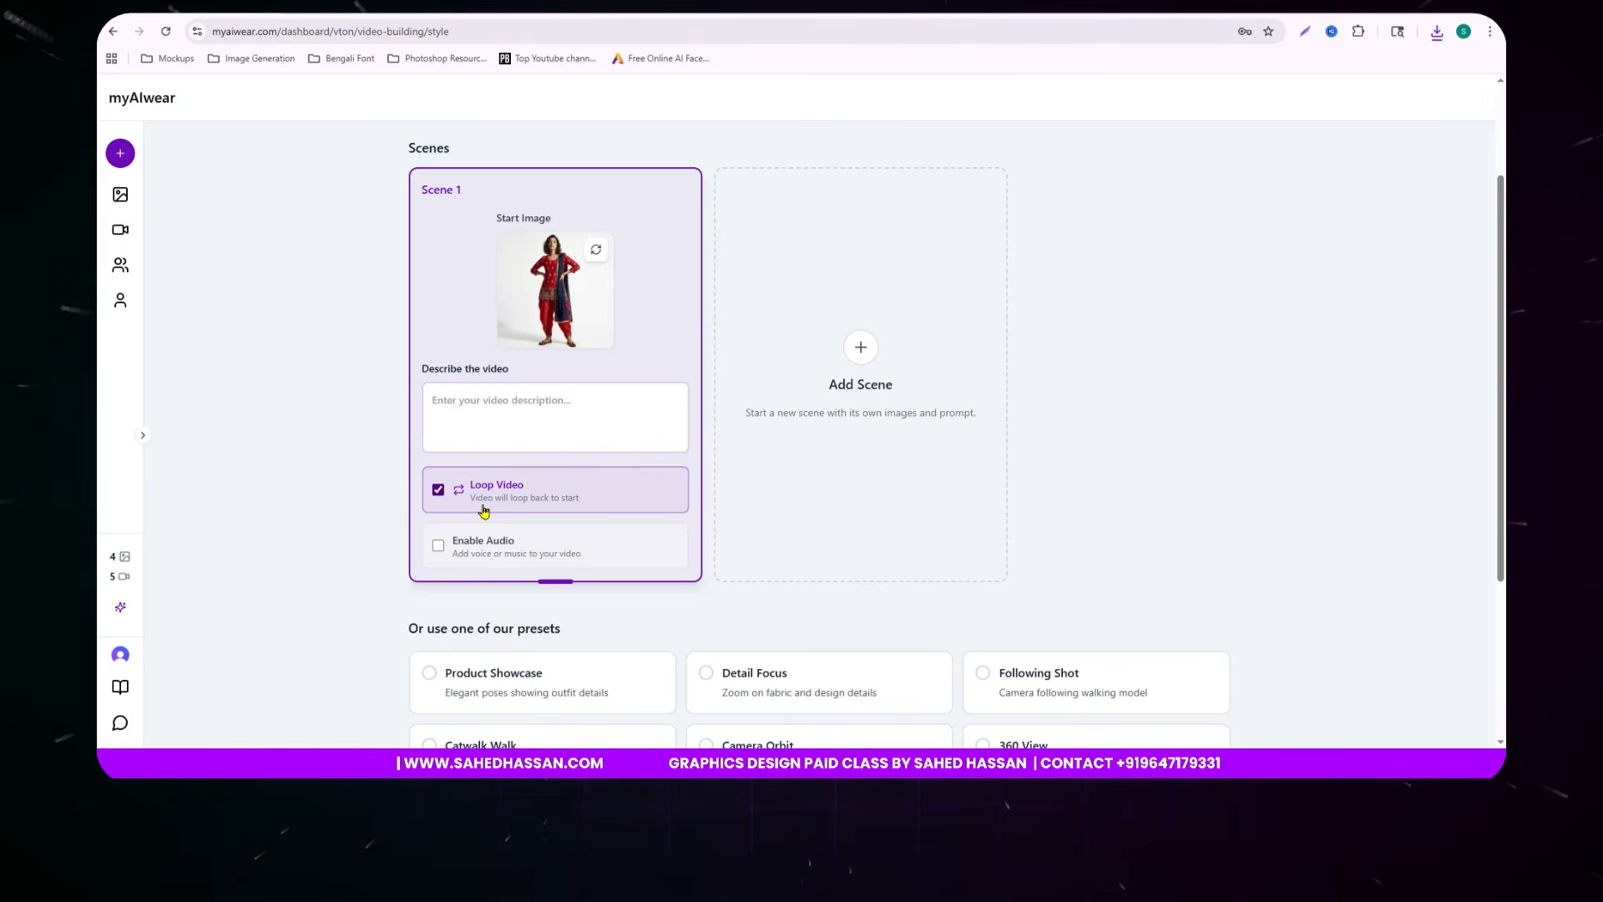
Apply the 360 View preset to the looping video and continue to Video Options
scroll(588, 495, down, 3)
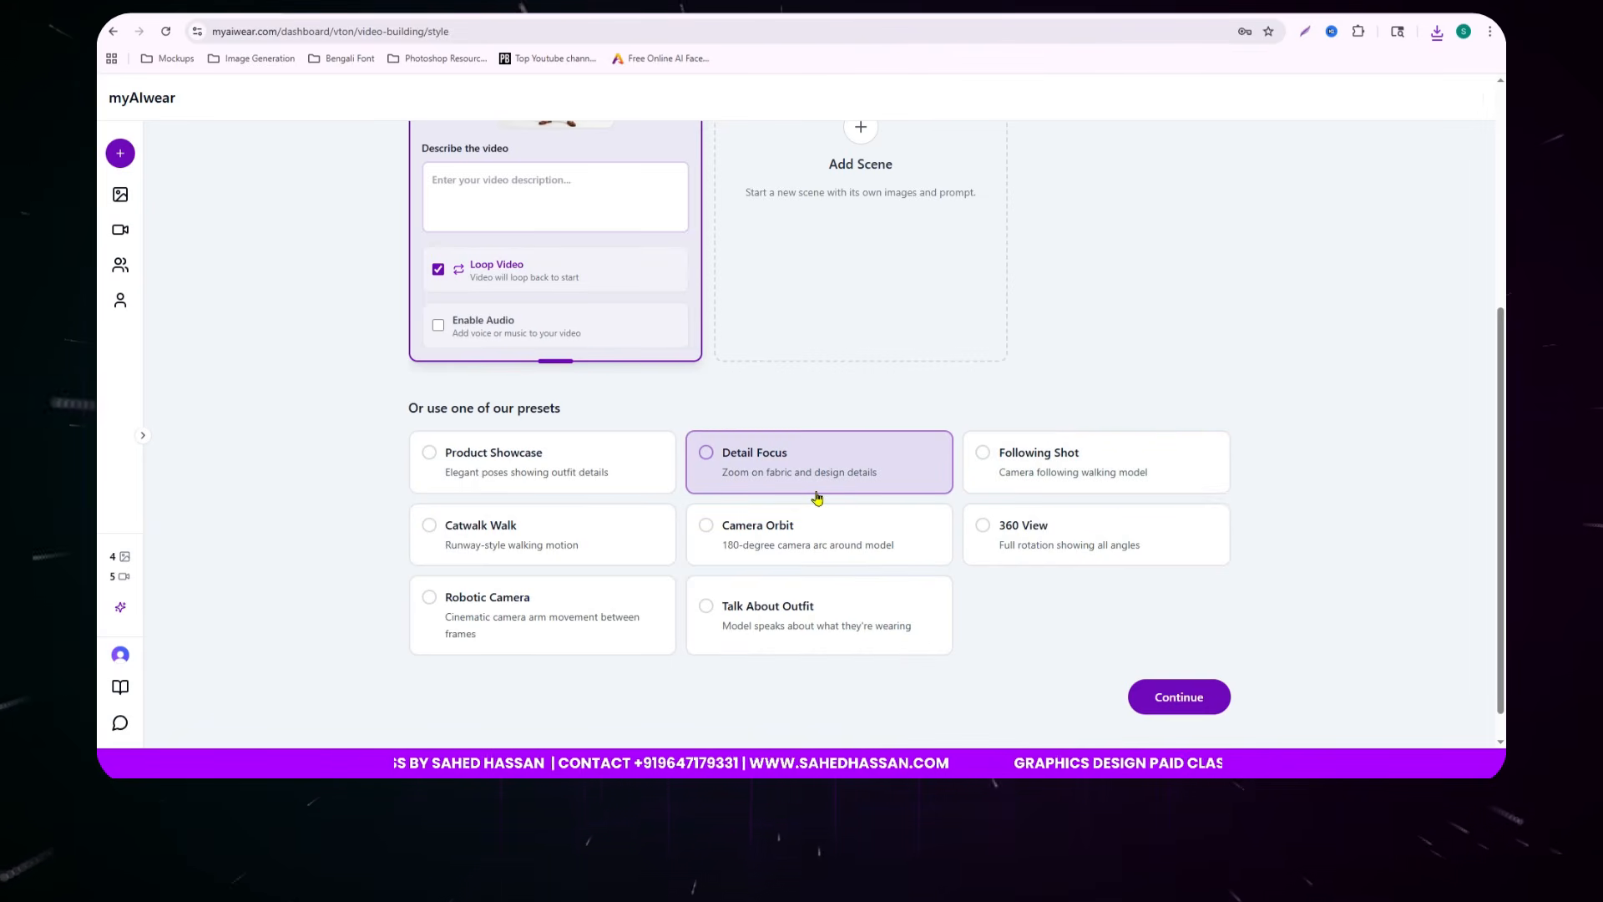
scroll(815, 498, up, 3)
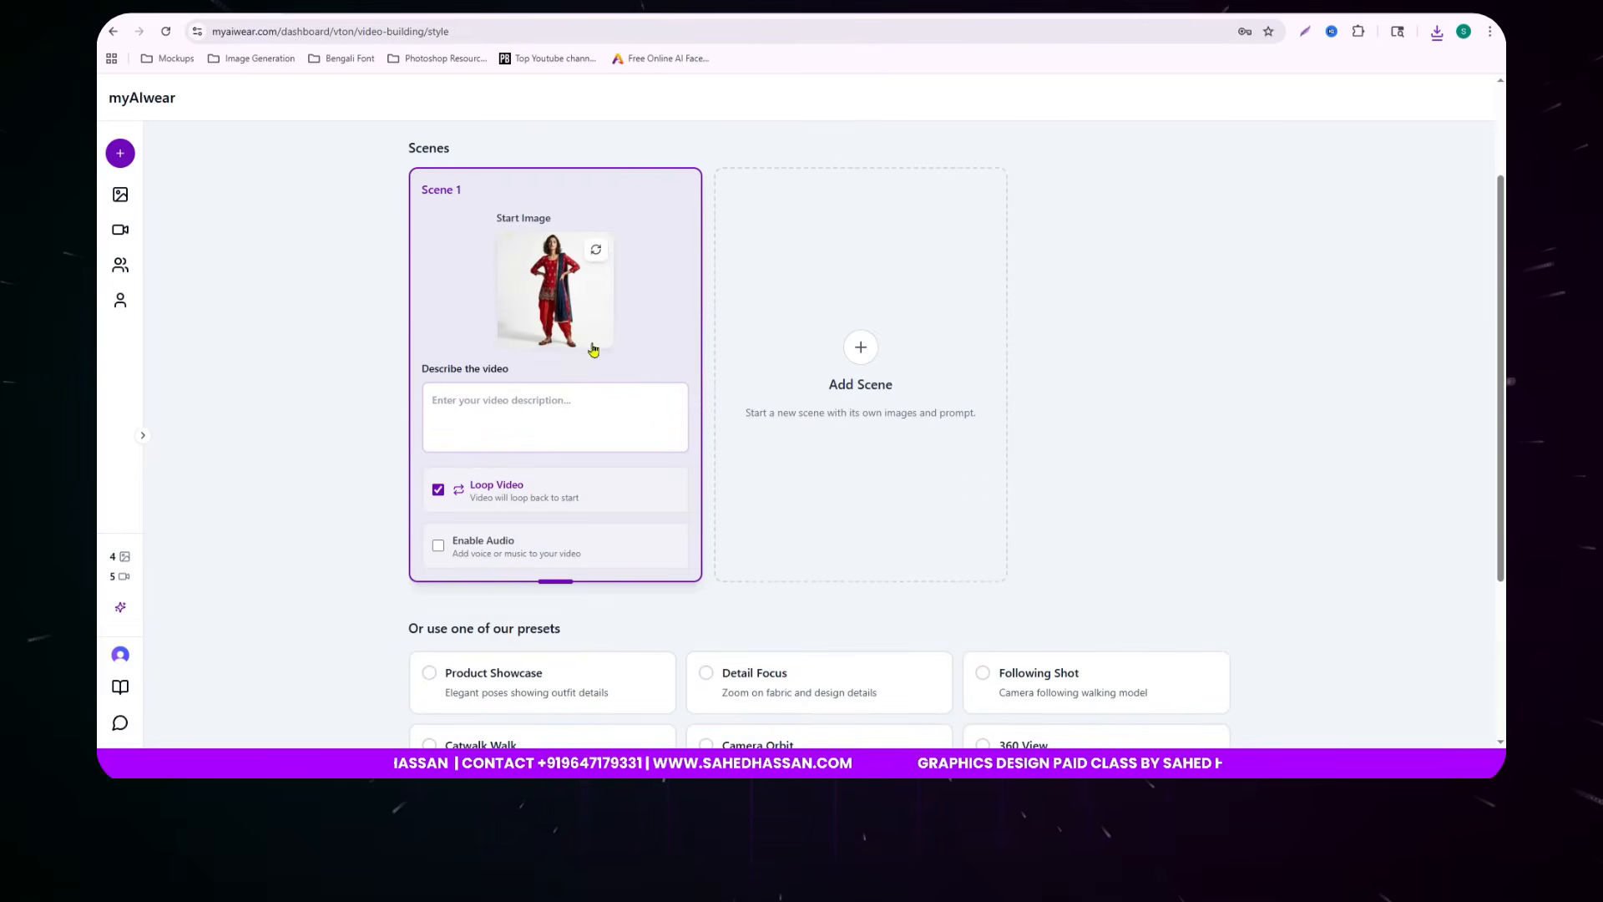
scroll(780, 497, down, 3)
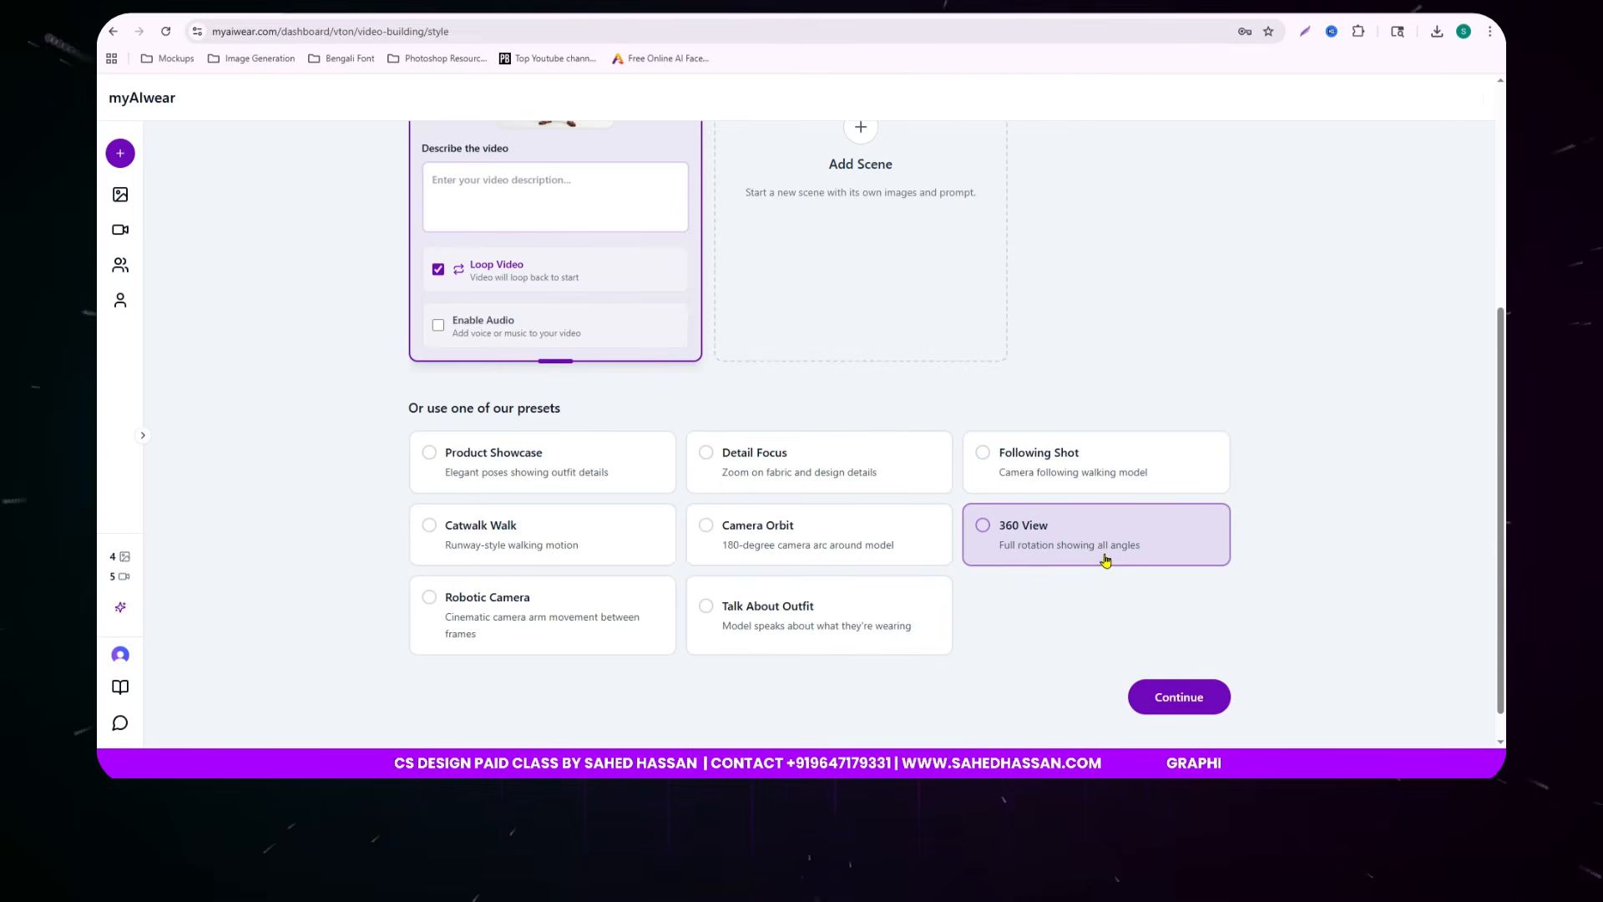
scroll(1091, 559, up, 4)
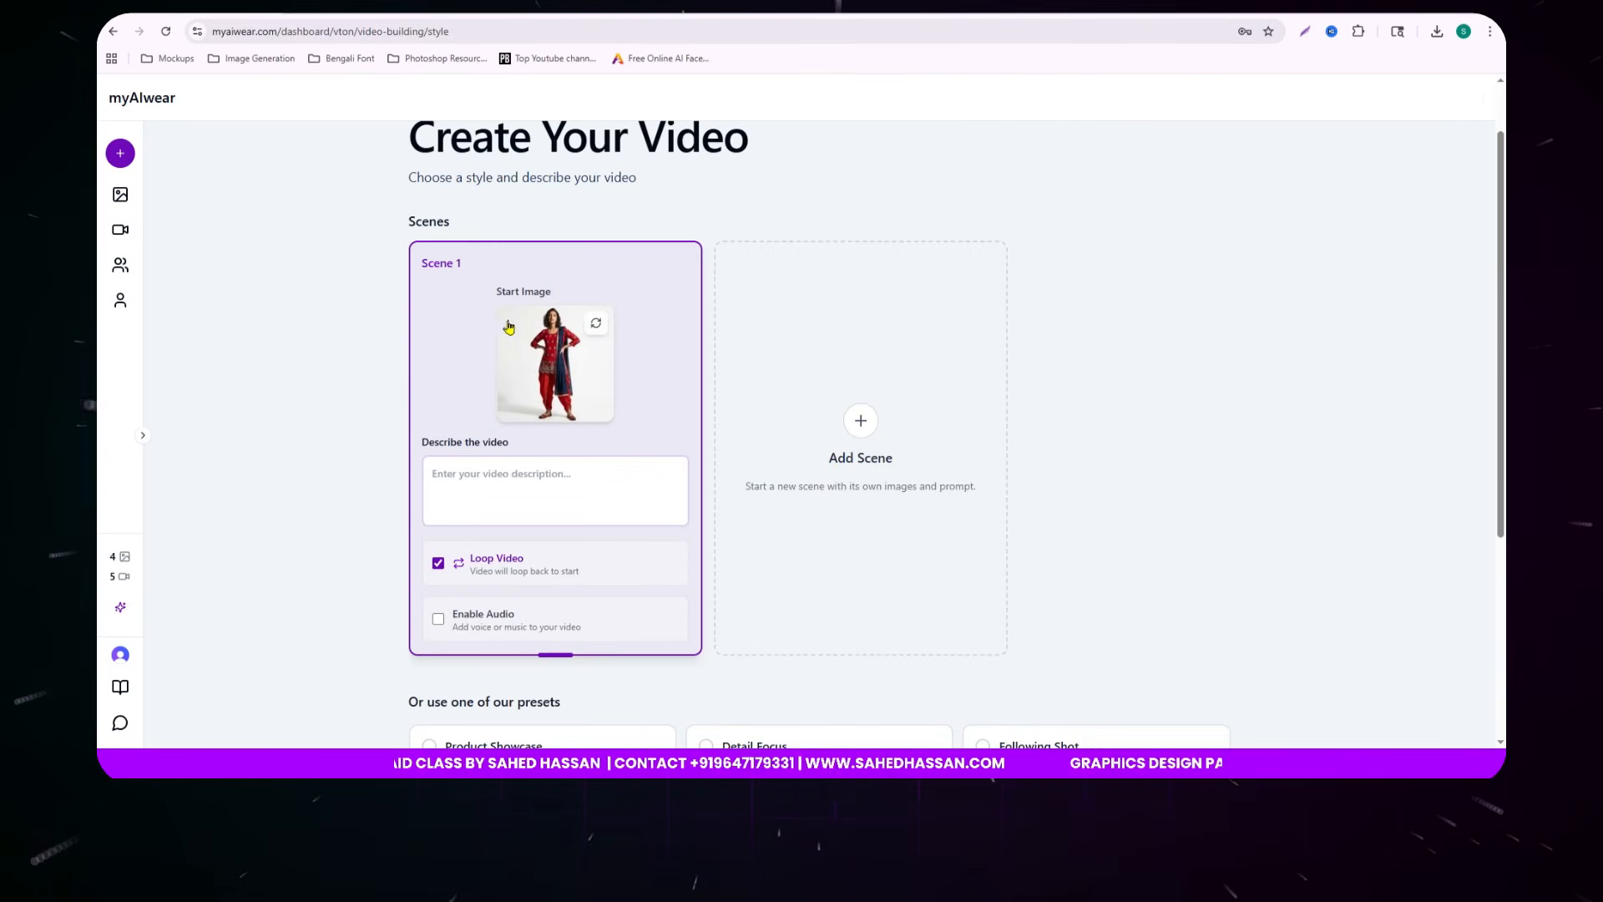
scroll(765, 476, down, 4)
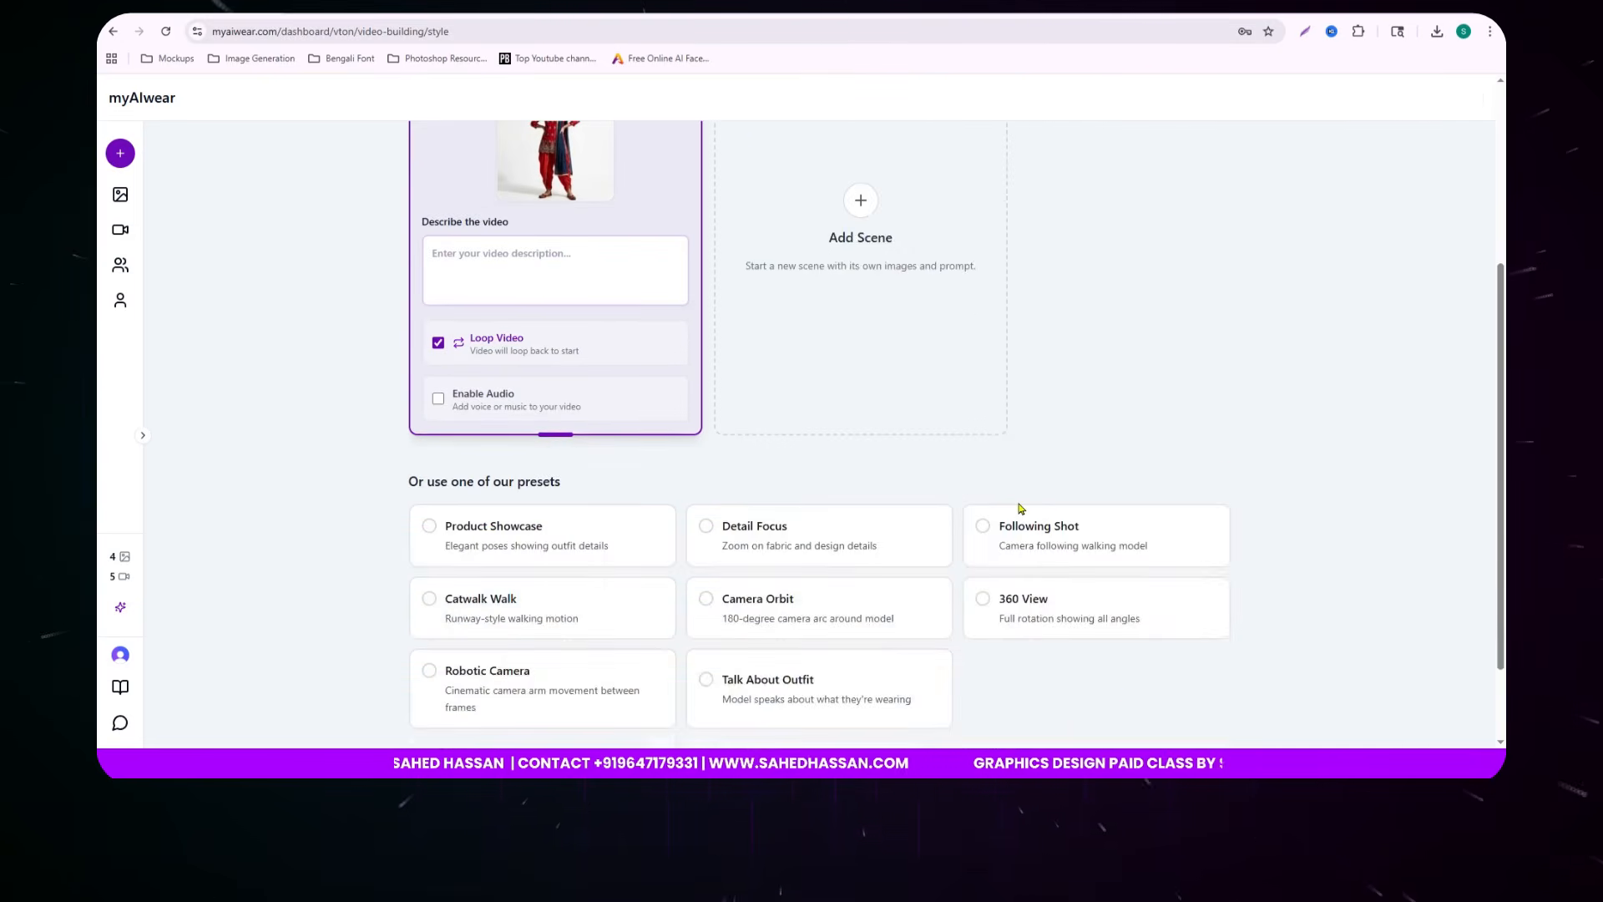
click(985, 493)
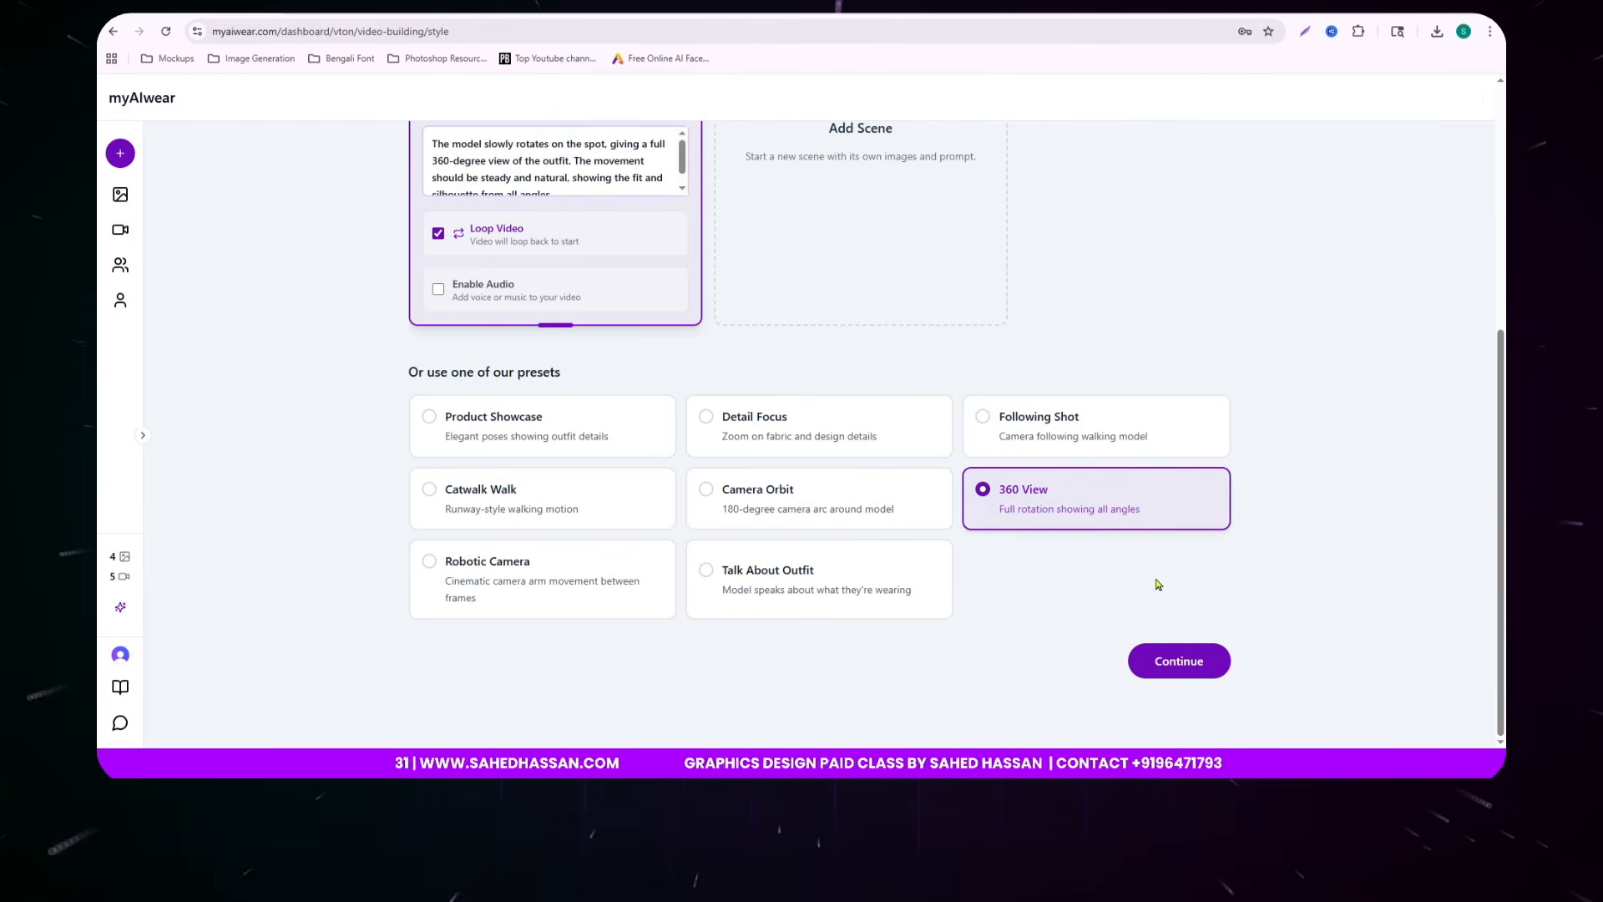
click(1183, 667)
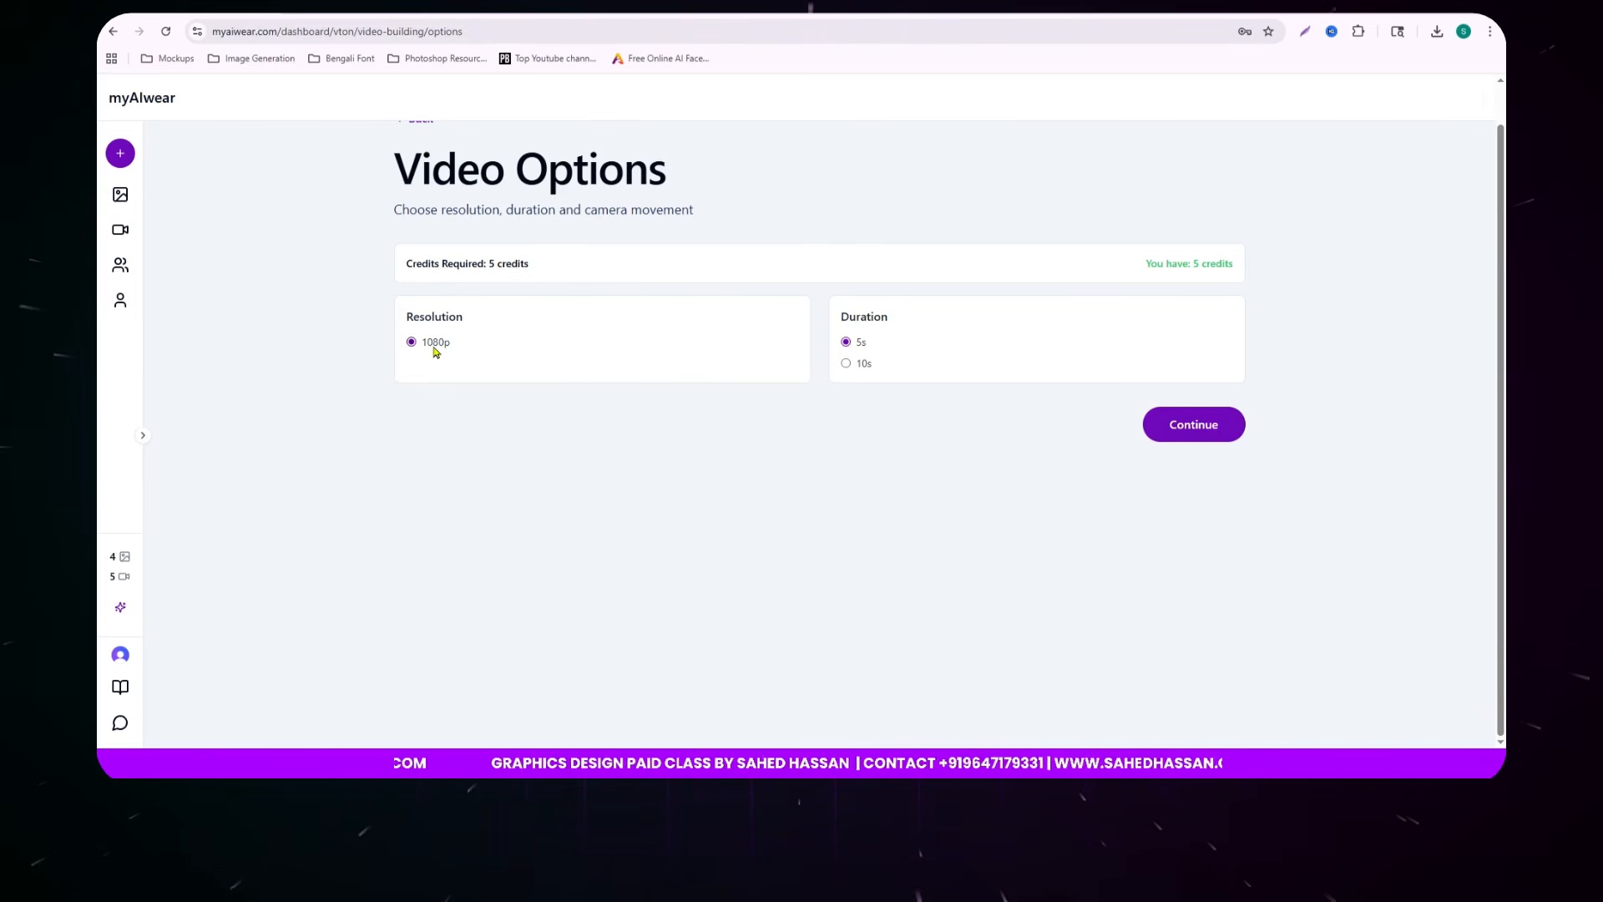
Keep the video at 1080p and 5 seconds for 5 credits, then create it
click(846, 364)
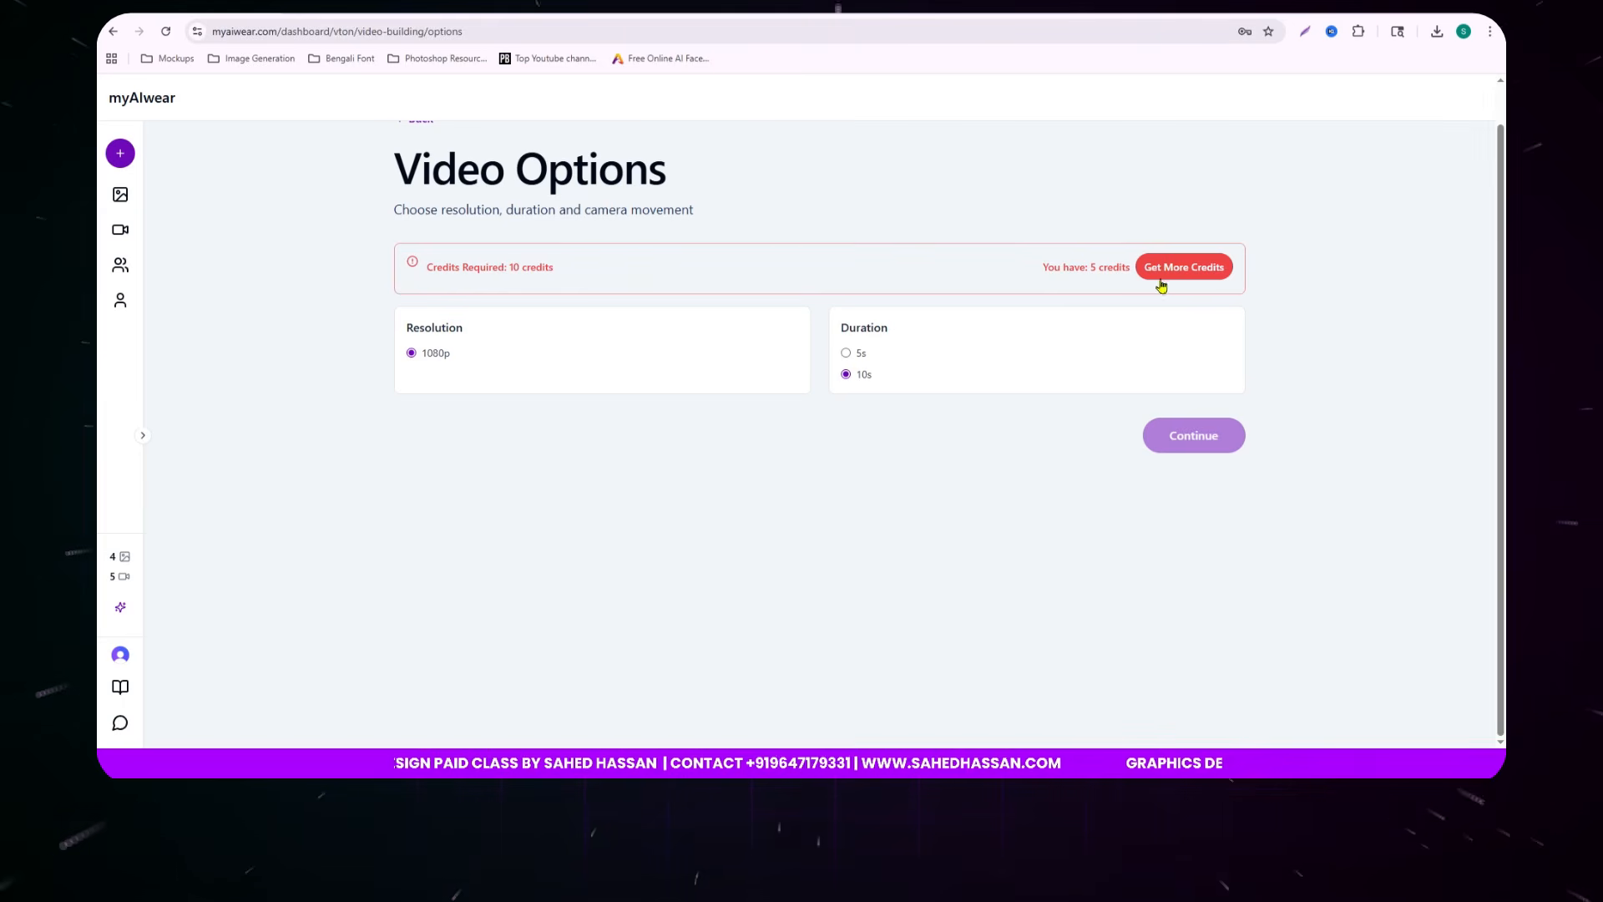
click(845, 353)
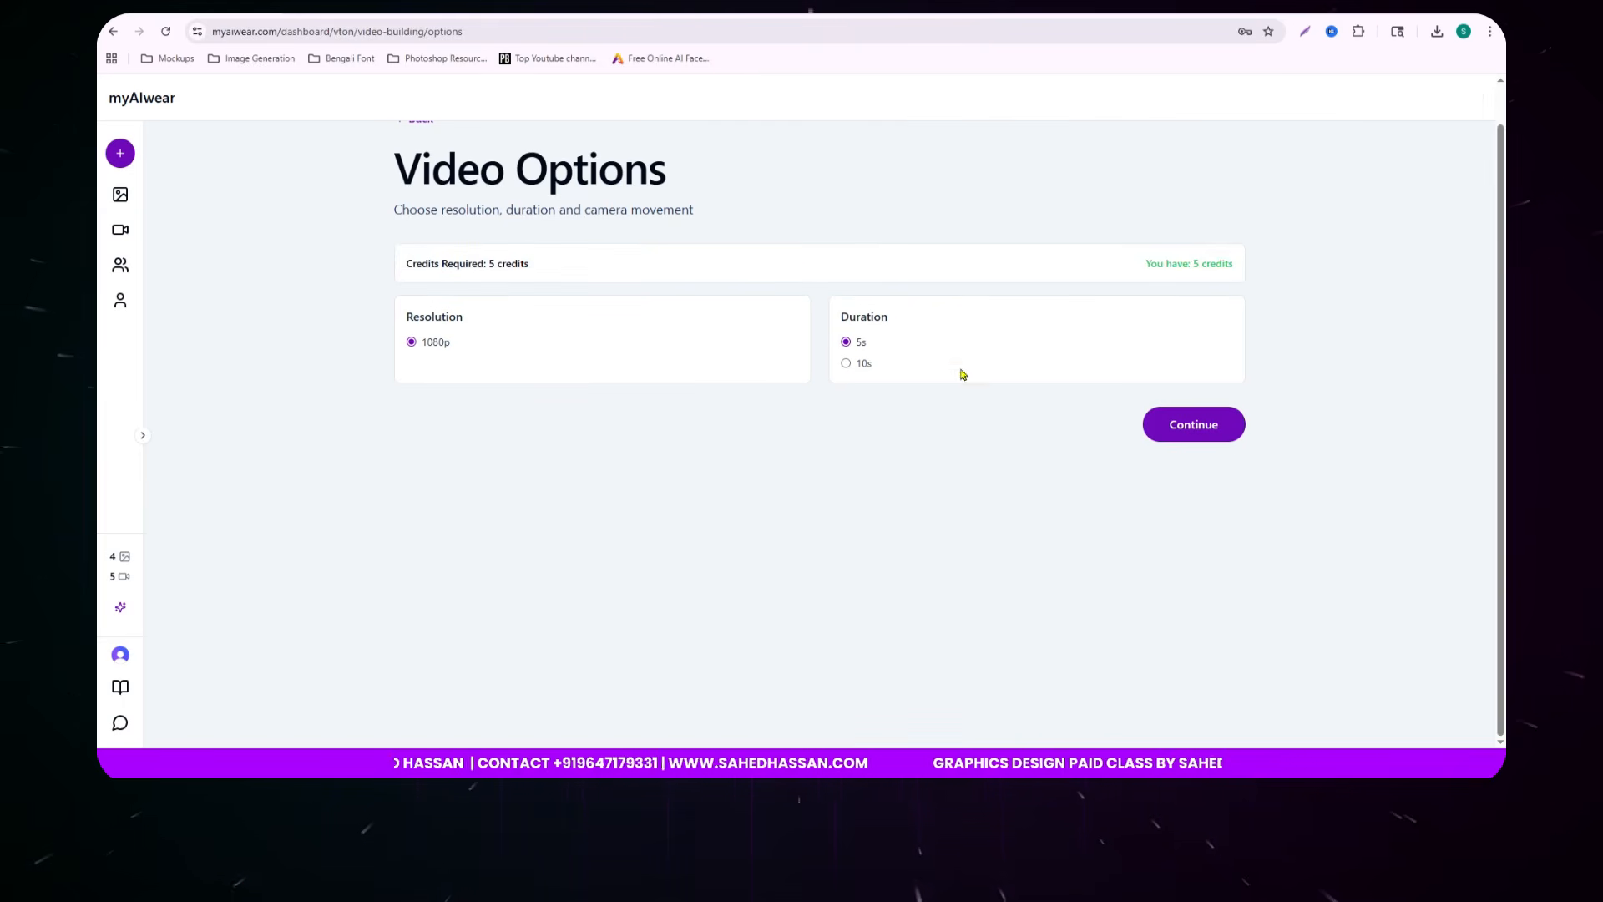
click(1195, 428)
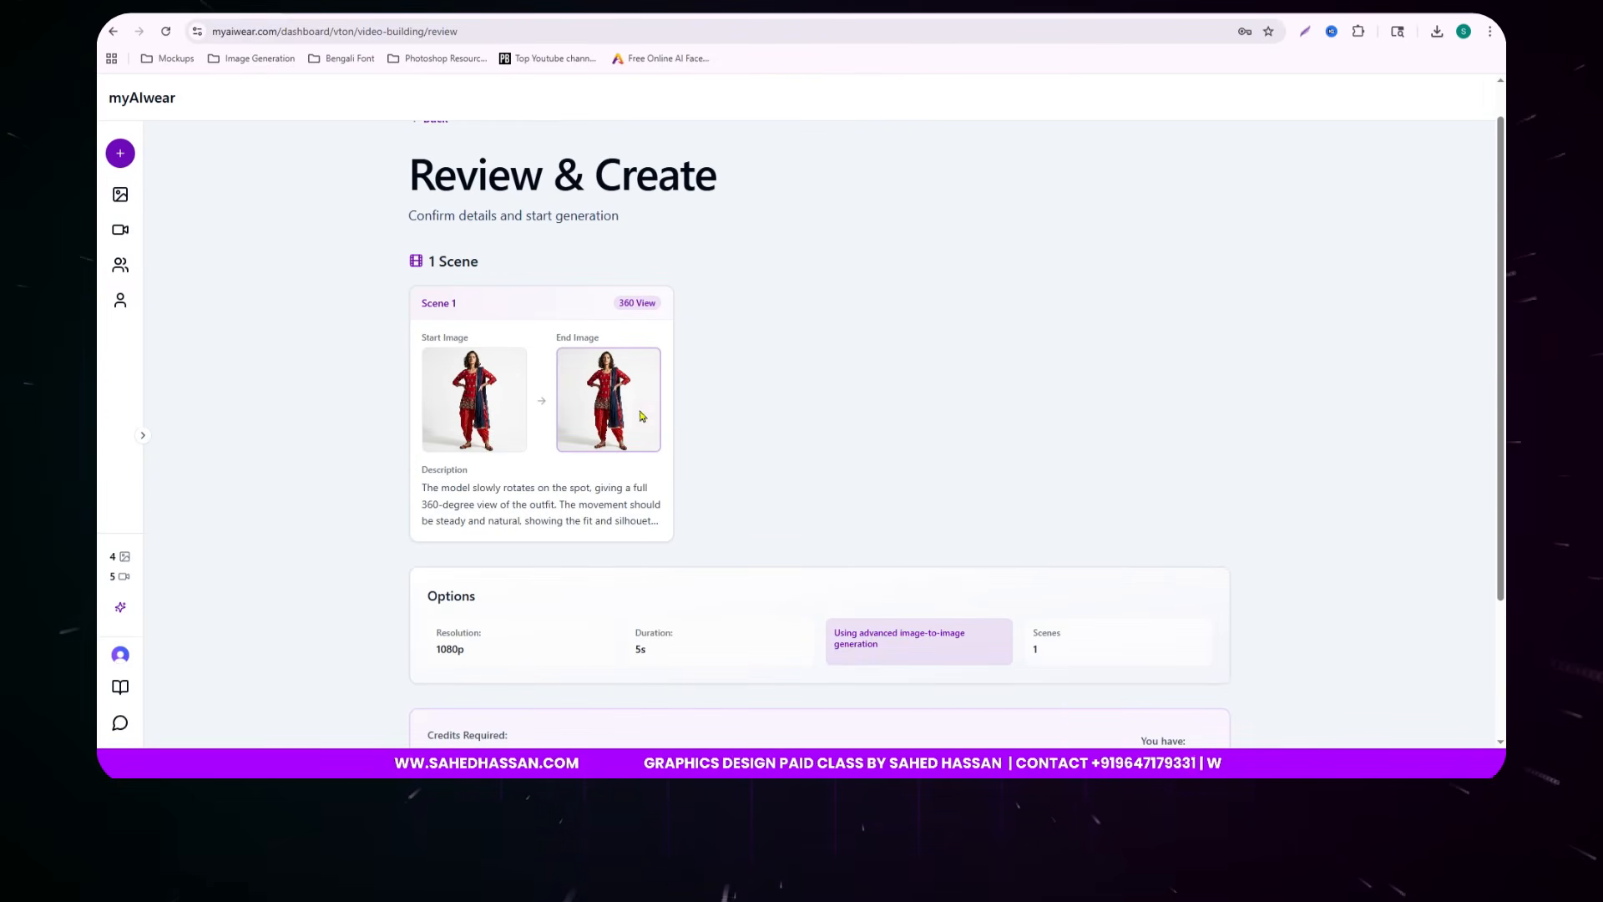
scroll(1177, 437, down, 3)
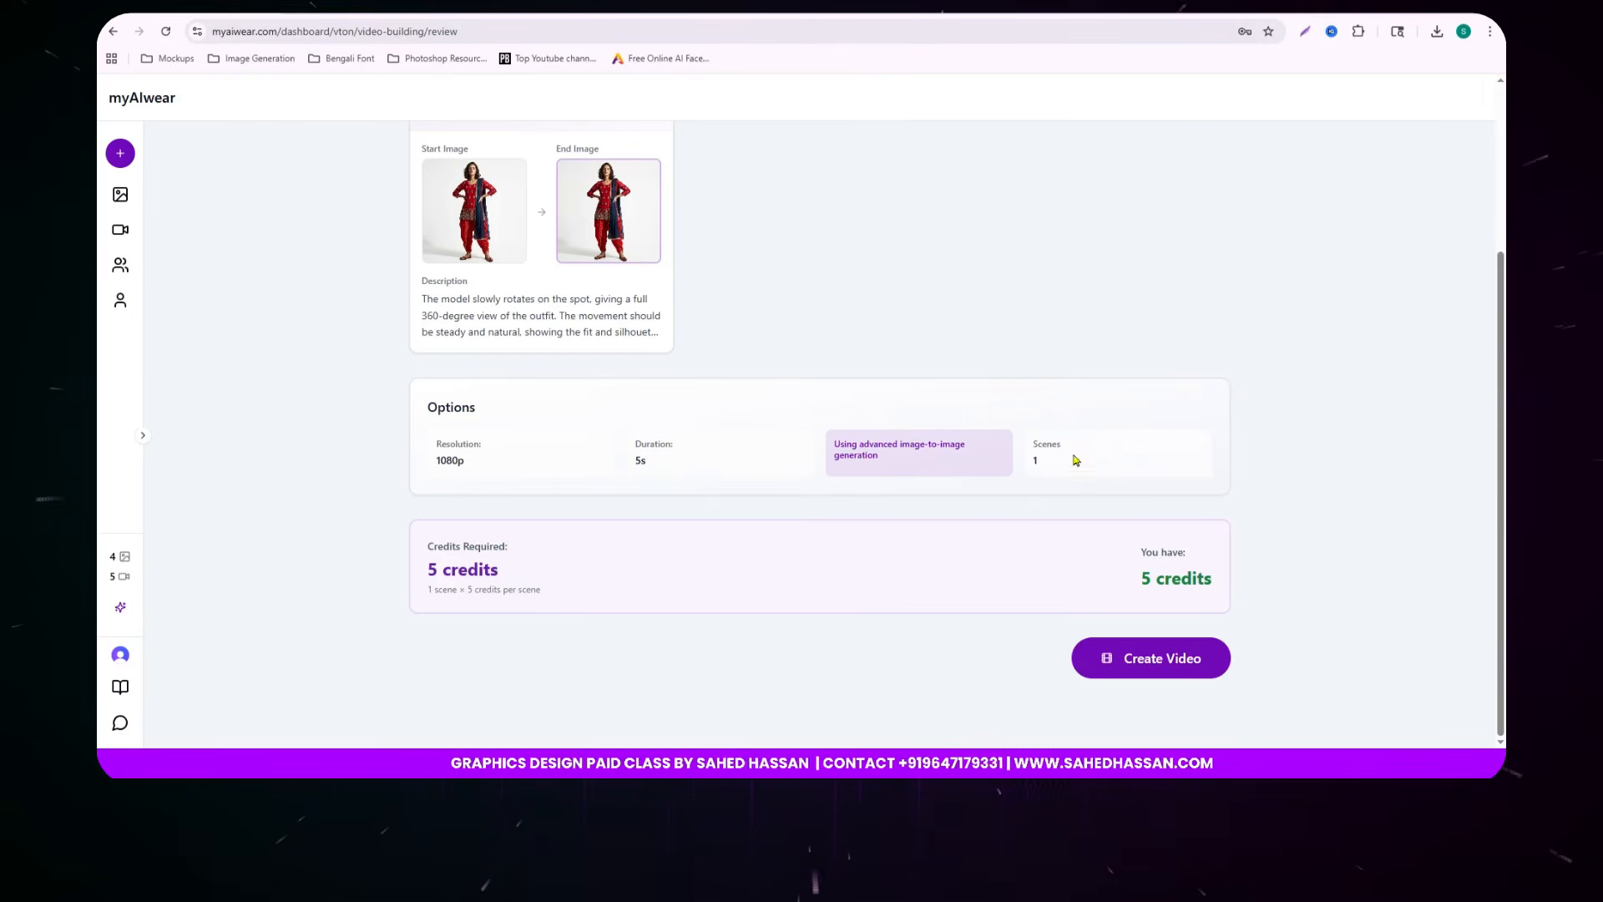
click(1165, 672)
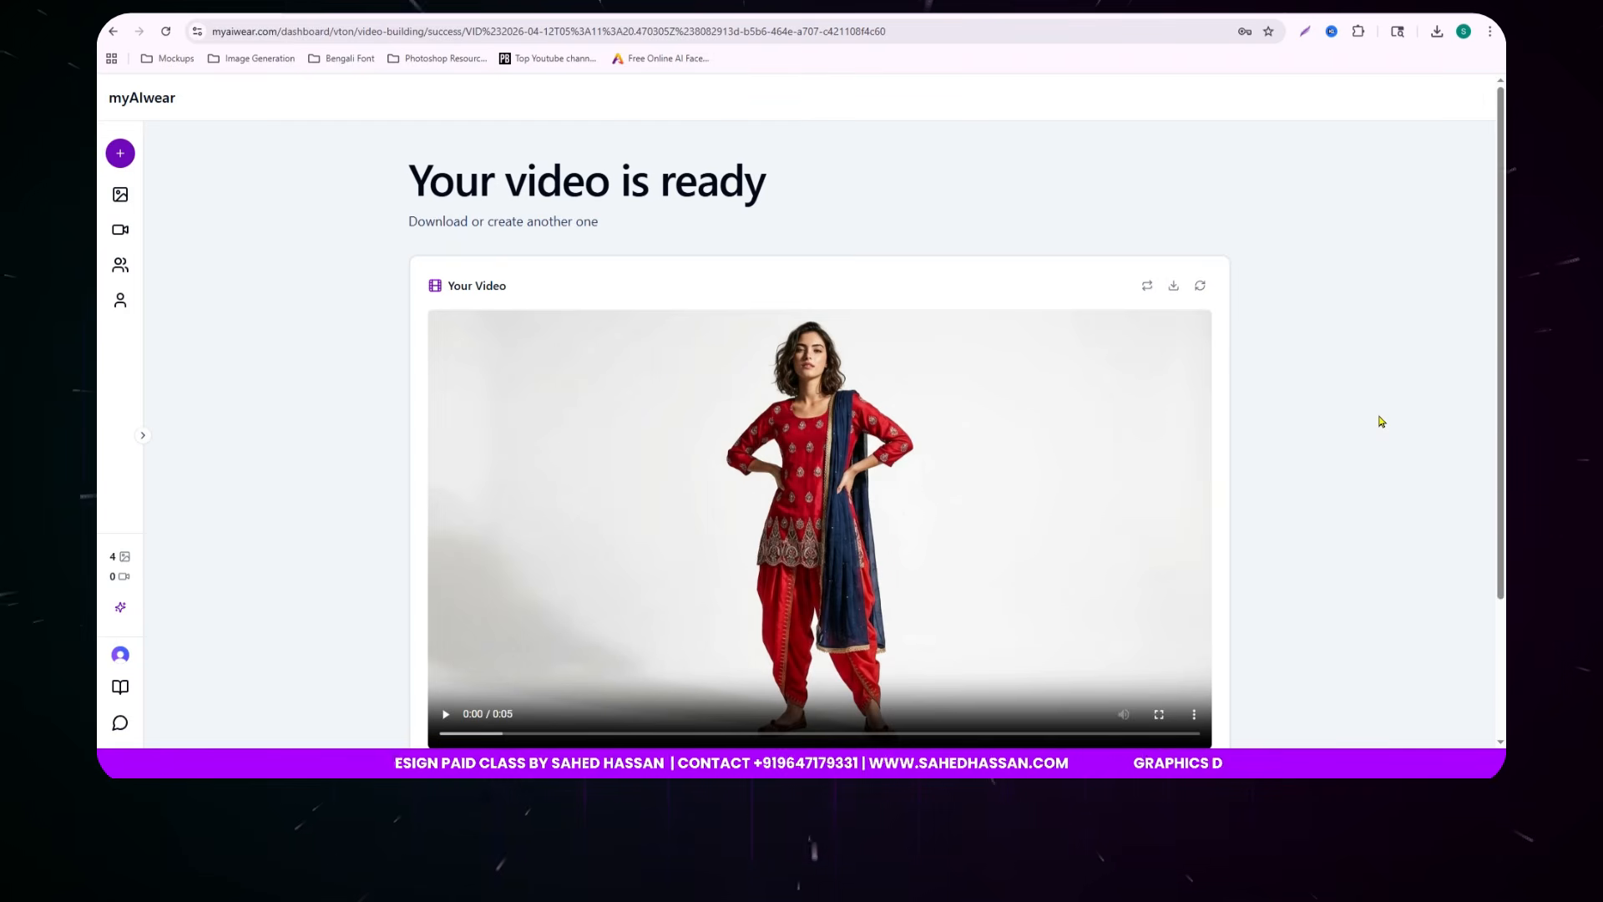
Play the finished 5-second 360 View video of the red-outfit model through to 0:05
scroll(1382, 421, down, 2)
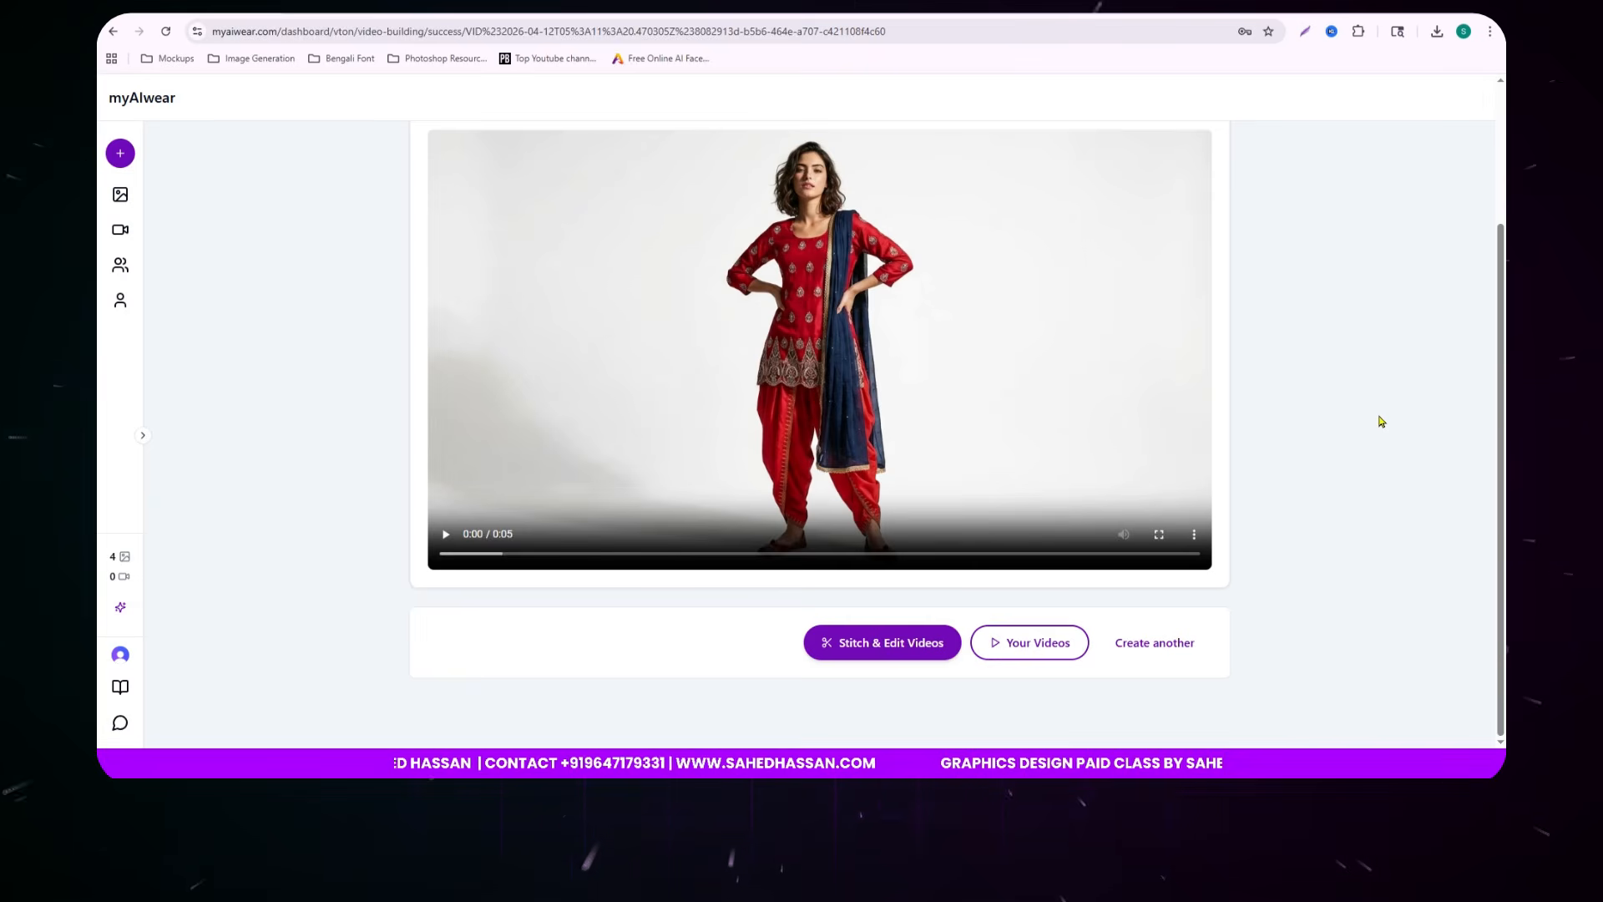
scroll(1382, 421, up, 1)
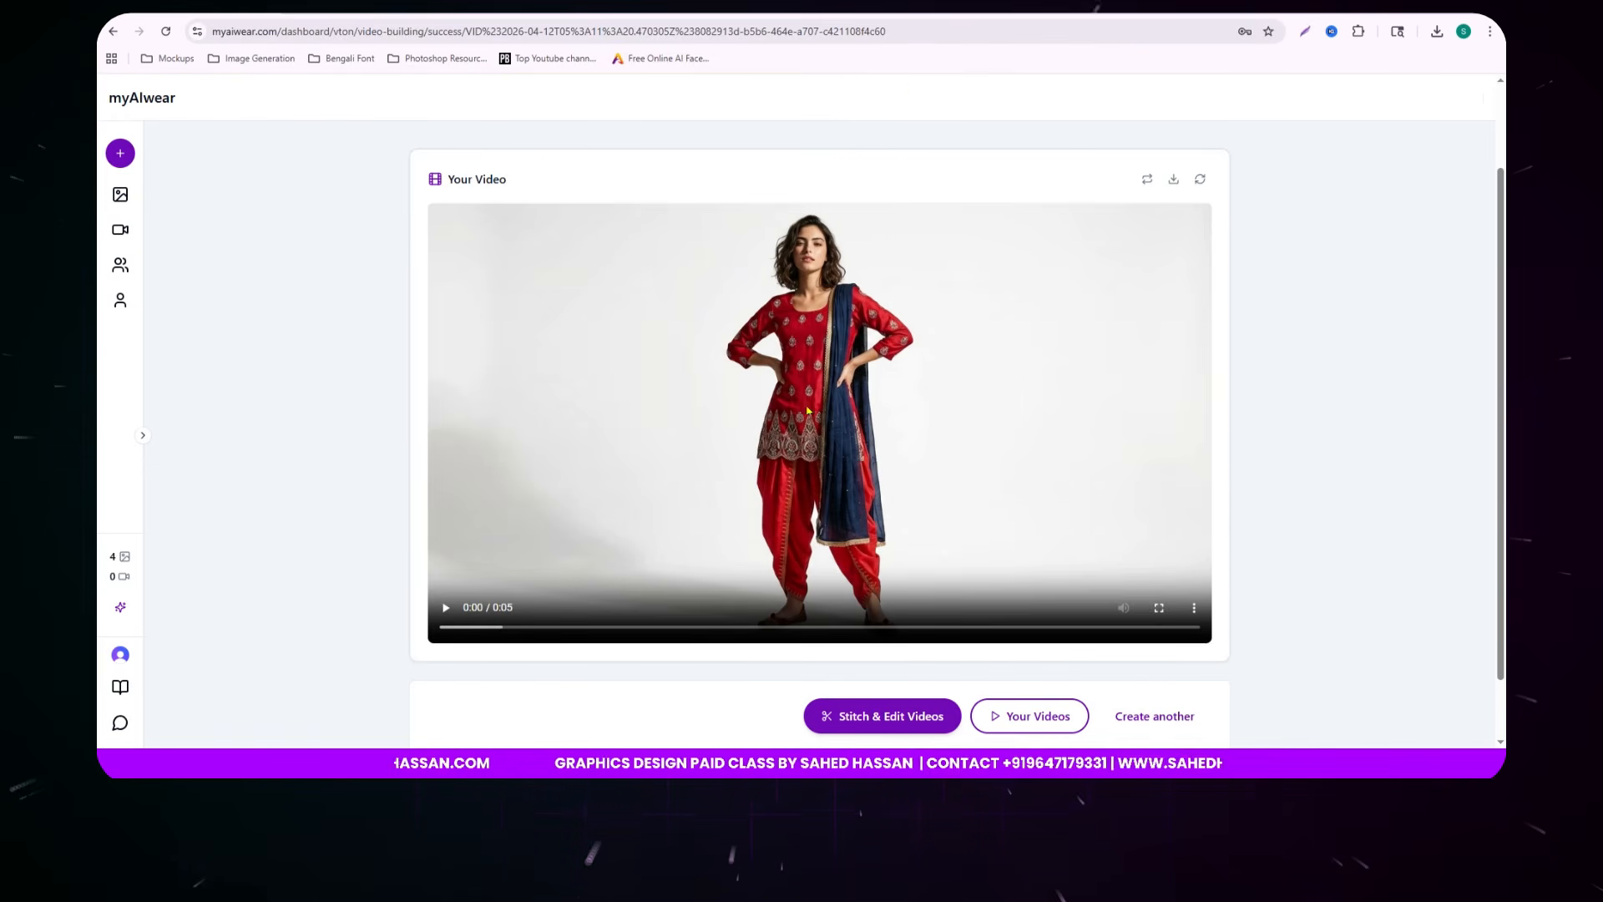
click(446, 608)
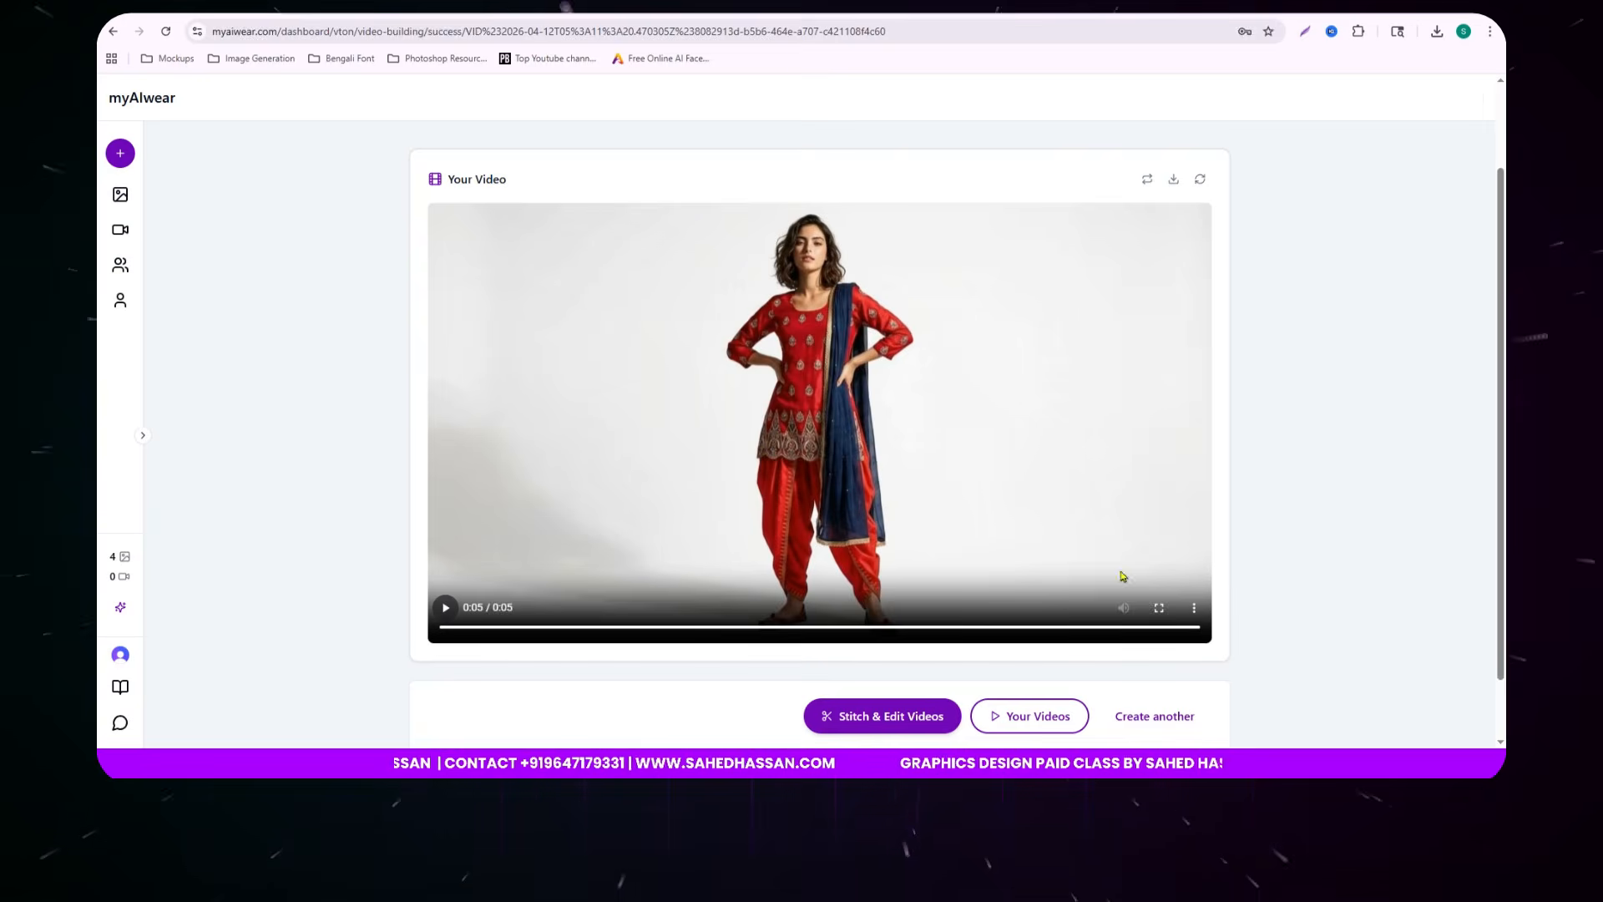
click(1159, 607)
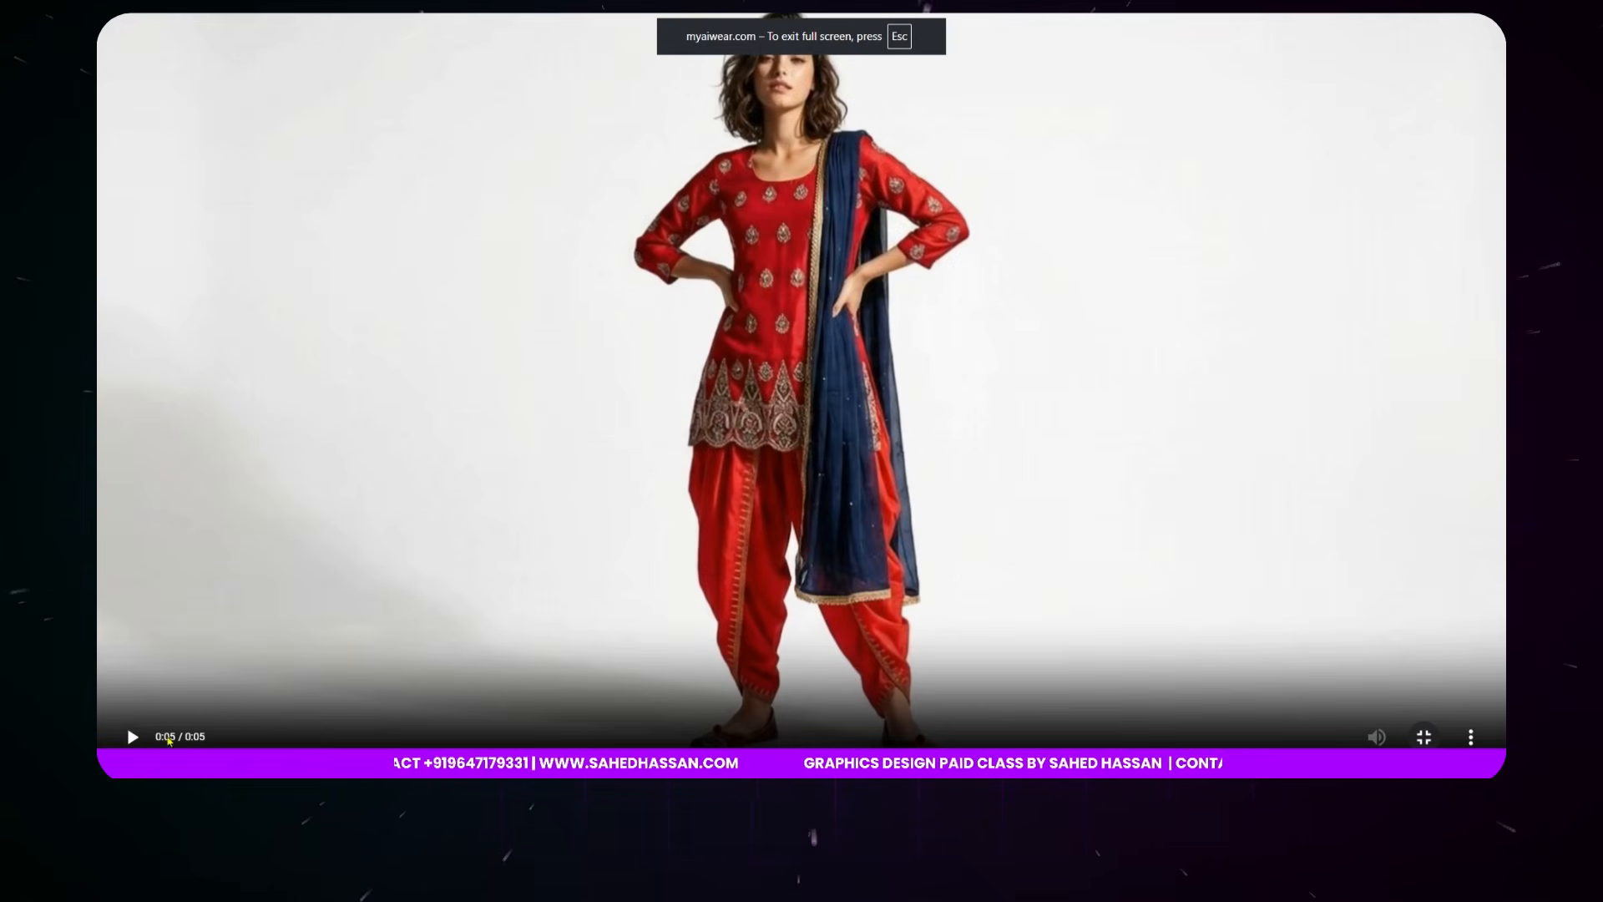
click(132, 738)
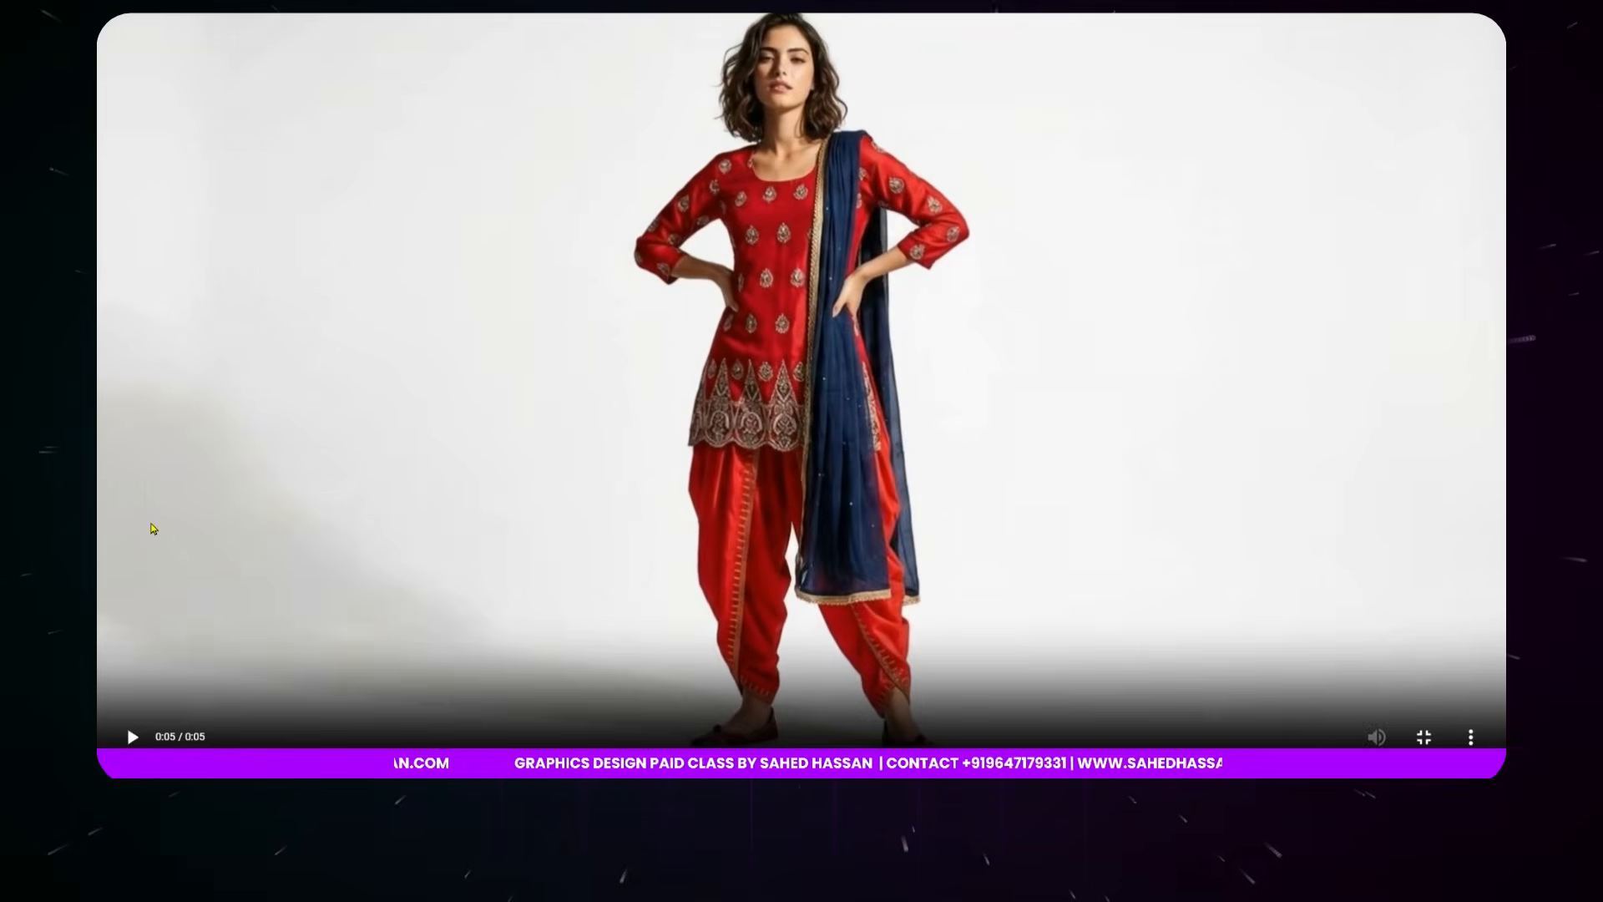
key(Escape)
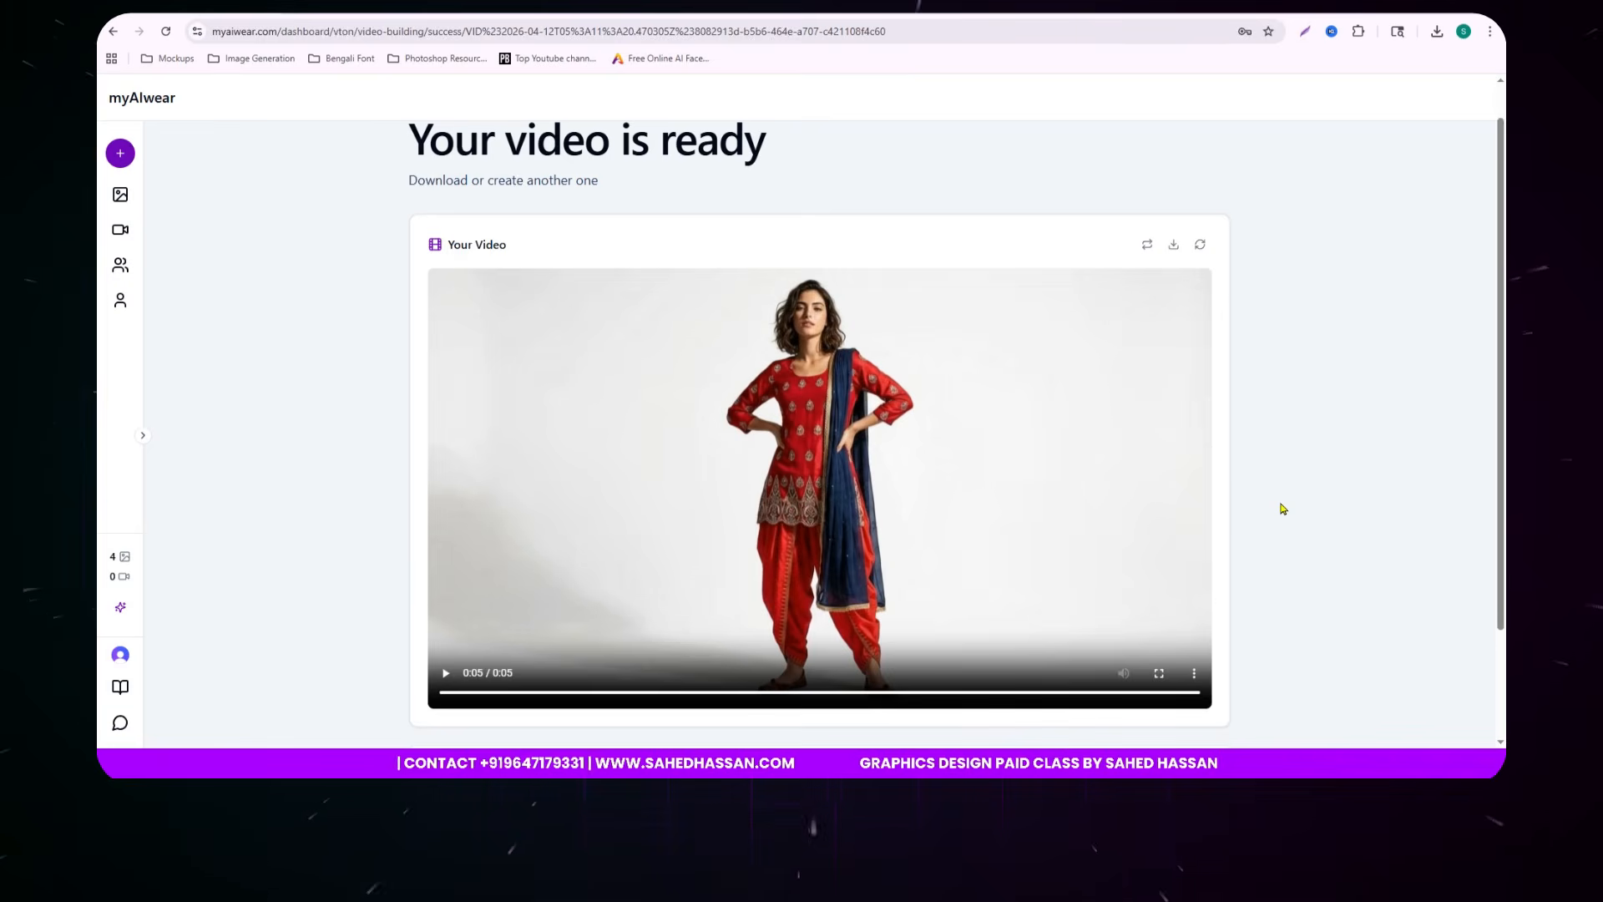
Download the finished 360 View video as a 5.0 MB .mp4 file
scroll(1284, 508, down, 2)
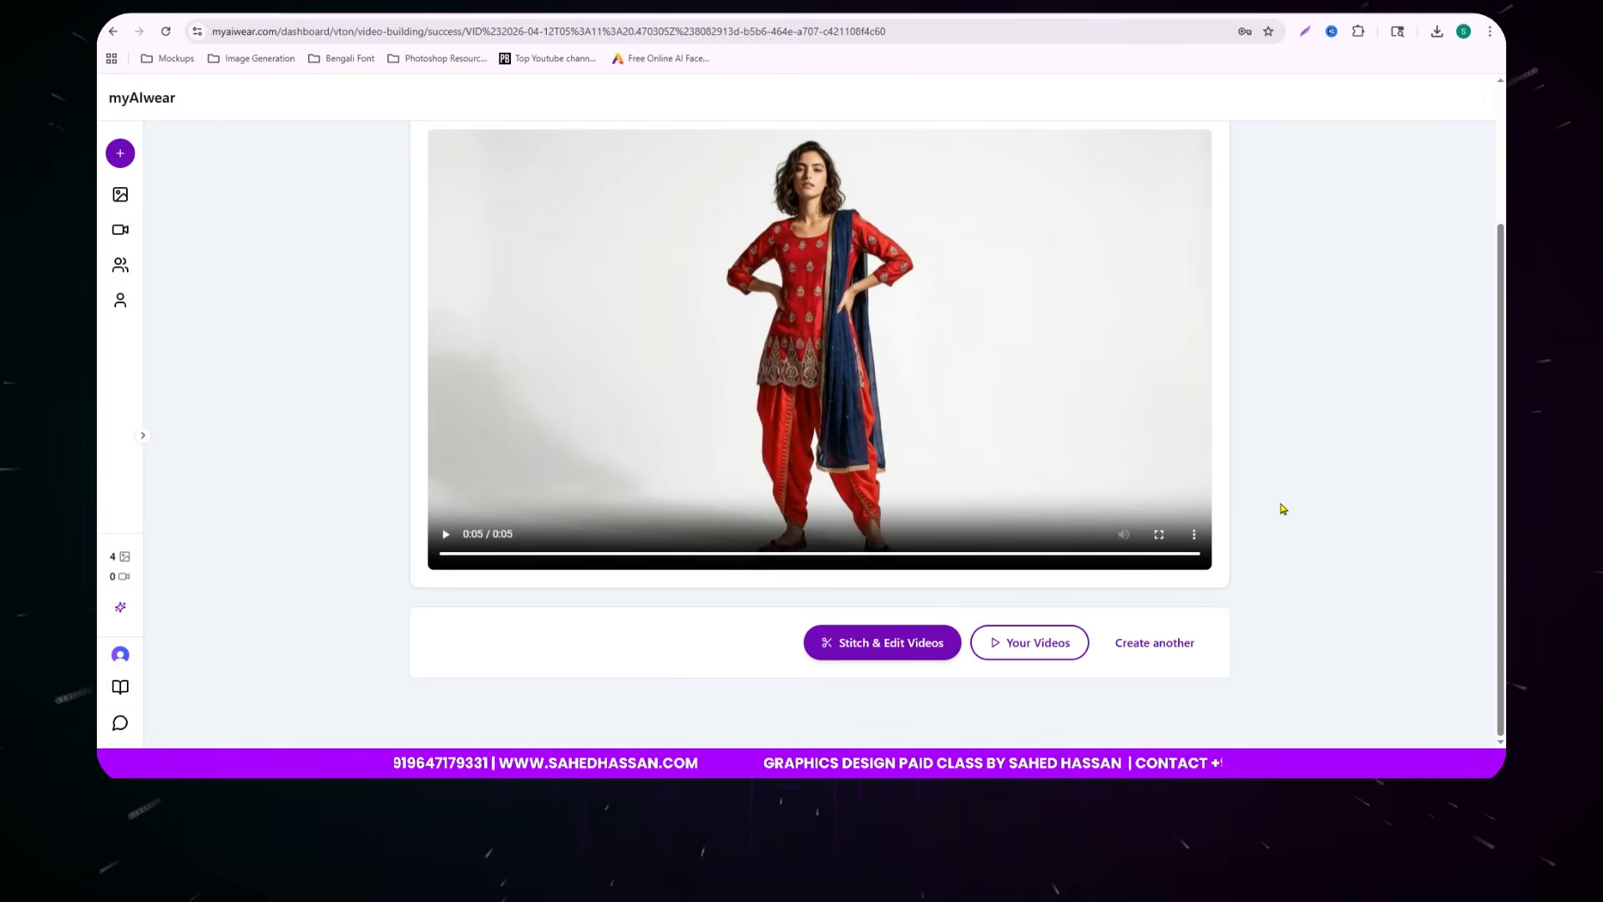
scroll(1283, 509, up, 2)
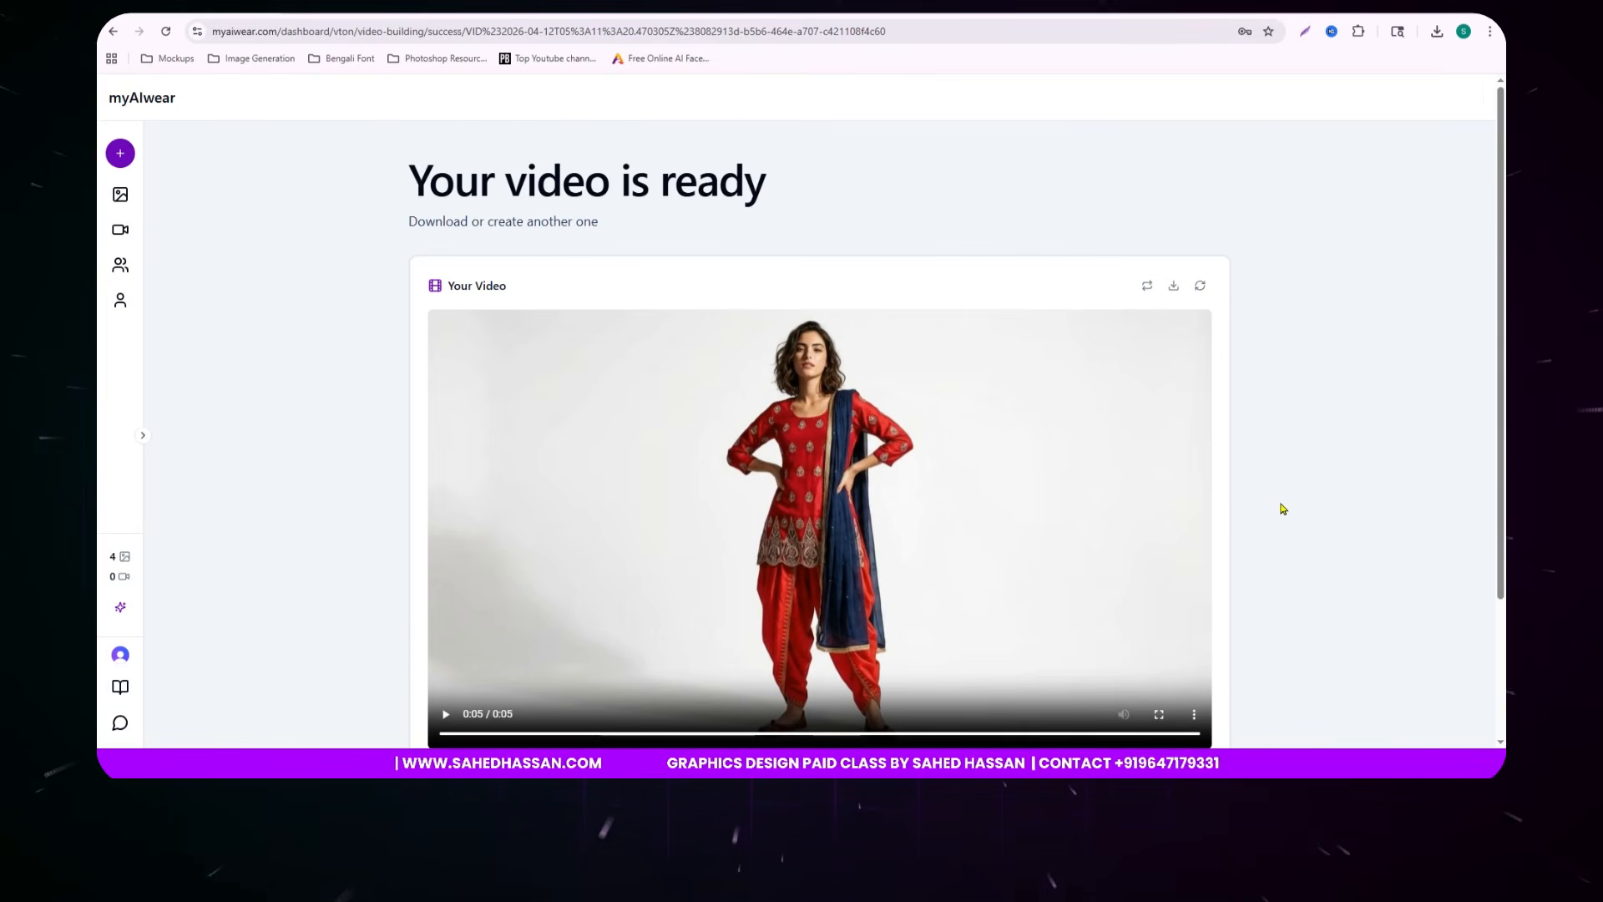
click(1177, 299)
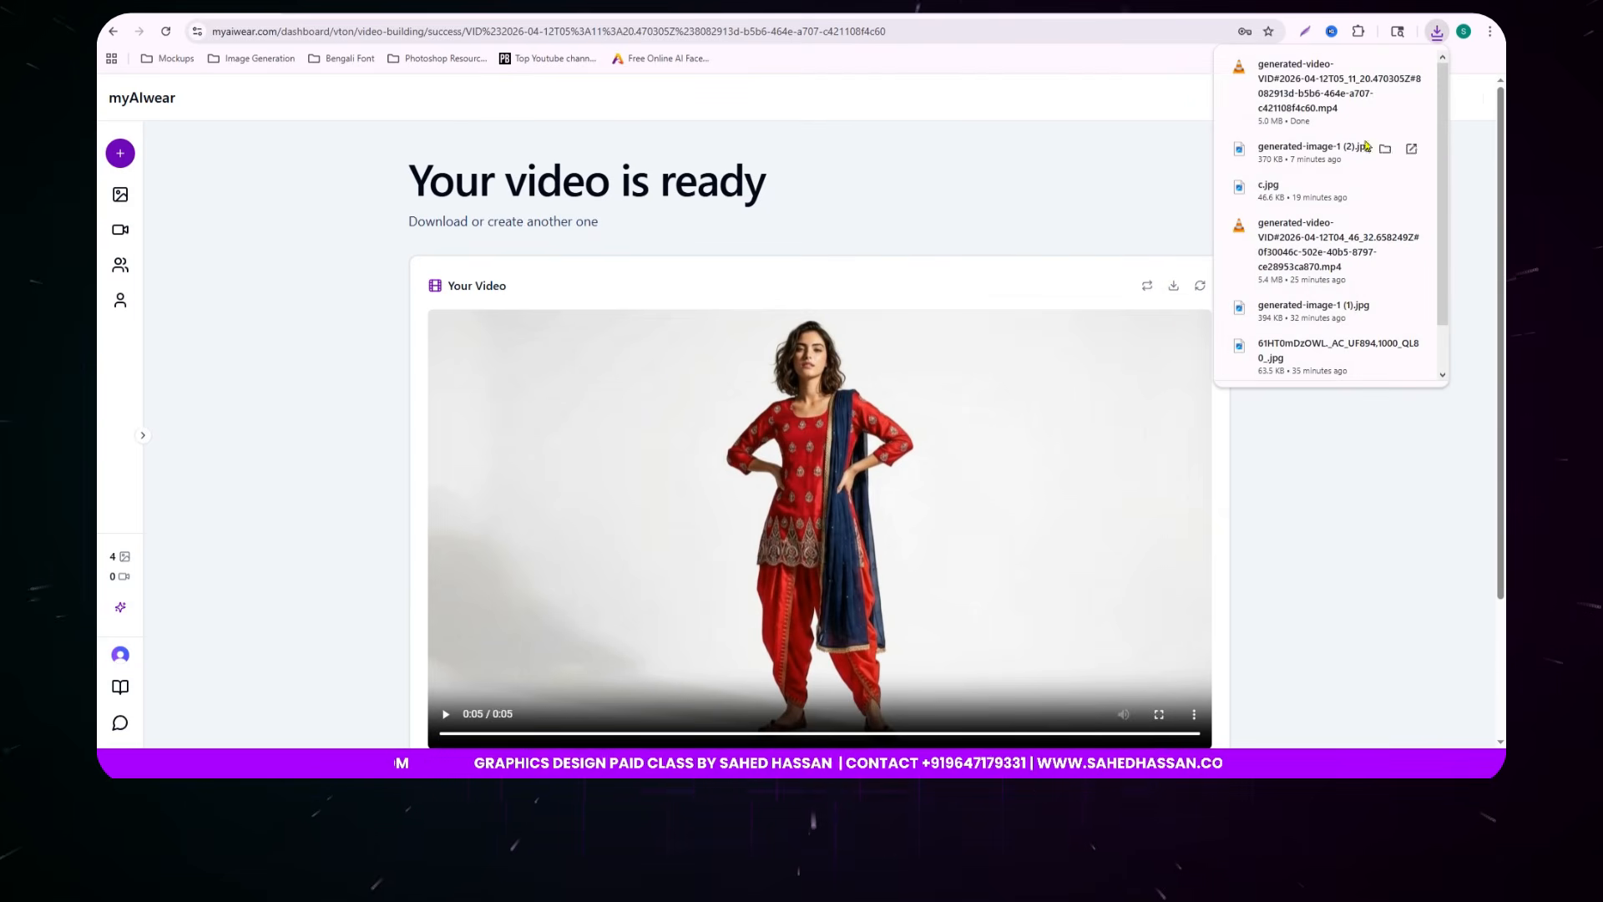
click(1333, 556)
scroll(1333, 556, down, 2)
scroll(1333, 556, down, 1)
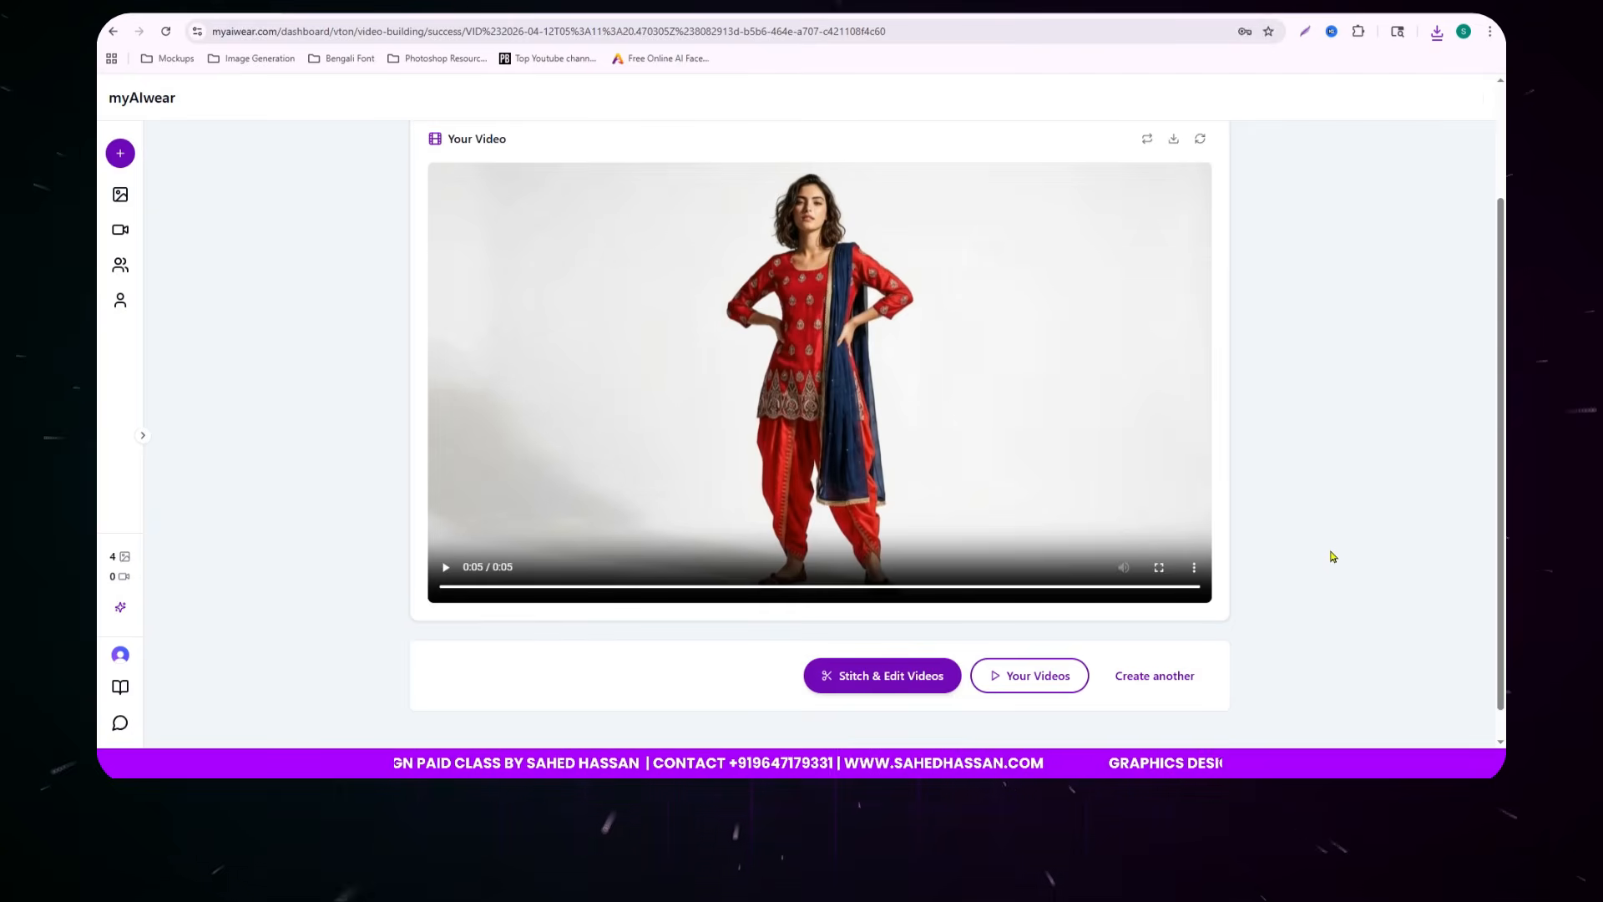